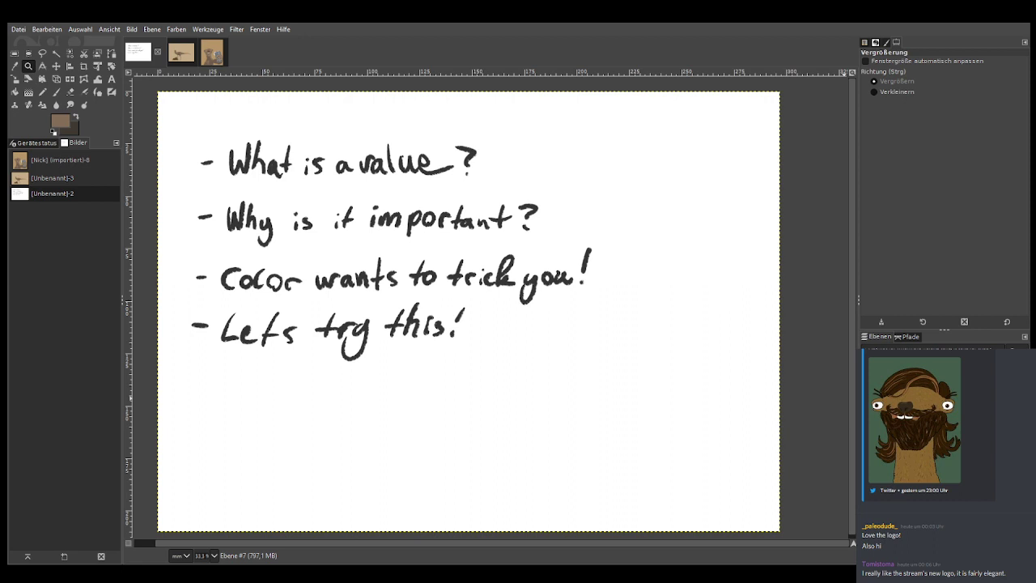
# Clear the handwritten notes from the canvas and add a new layer
pyautogui.press('Delete')
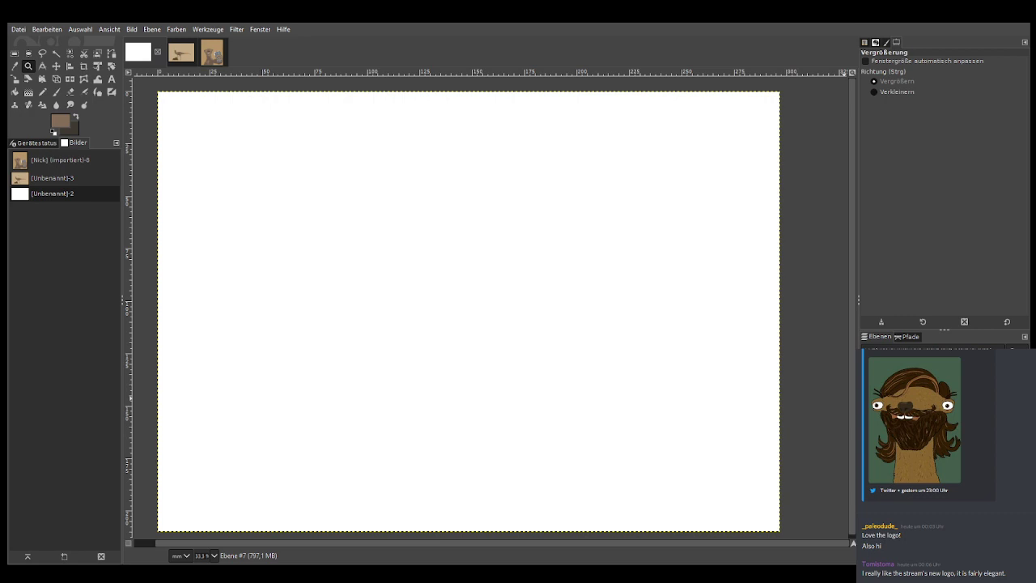
pyautogui.press('pageup')
pyautogui.hotkey('shift', 'ctrl', 'n')
# Paint a layered black swatch on the blank canvas with the Chalk 03 paintbrush at size 156
pyautogui.press('p')
pyautogui.press('x')
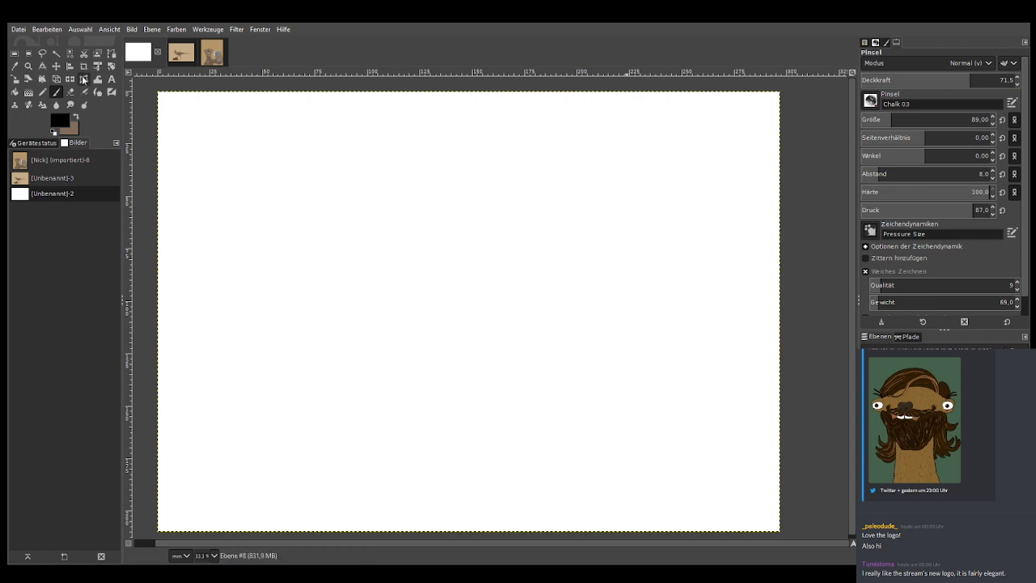
pyautogui.click(903, 116)
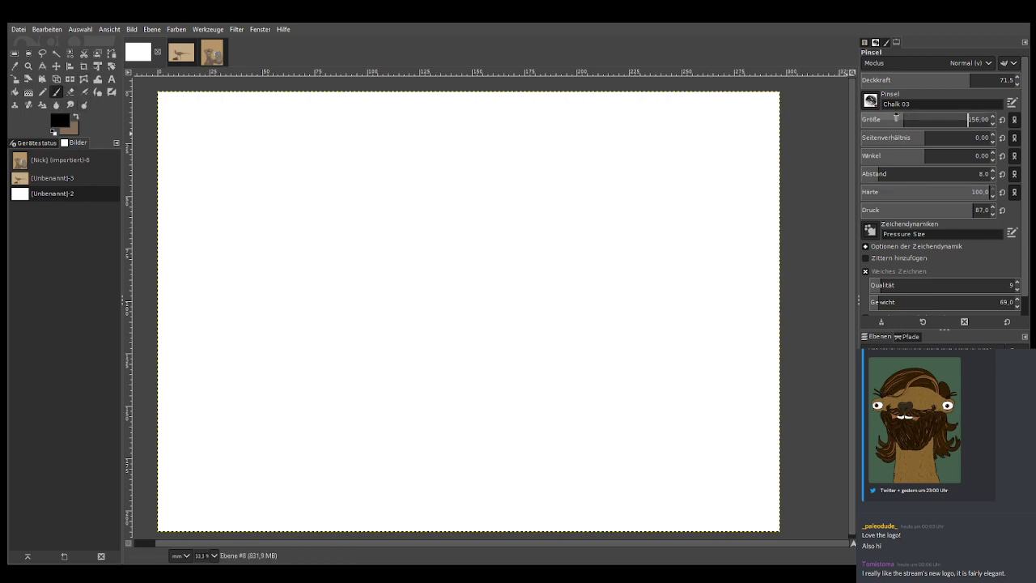
pyautogui.moveTo(673, 231)
pyautogui.mouseDown()
pyautogui.moveTo(671, 185)
pyautogui.moveTo(647, 186)
pyautogui.moveTo(668, 220)
pyautogui.moveTo(643, 243)
pyautogui.moveTo(653, 212)
pyautogui.moveTo(631, 215)
pyautogui.moveTo(673, 227)
pyautogui.moveTo(650, 230)
pyautogui.moveTo(654, 202)
pyautogui.moveTo(662, 229)
pyautogui.moveTo(674, 203)
pyautogui.moveTo(645, 209)
pyautogui.moveTo(680, 221)
pyautogui.moveTo(635, 214)
pyautogui.moveTo(657, 234)
pyautogui.mouseUp()
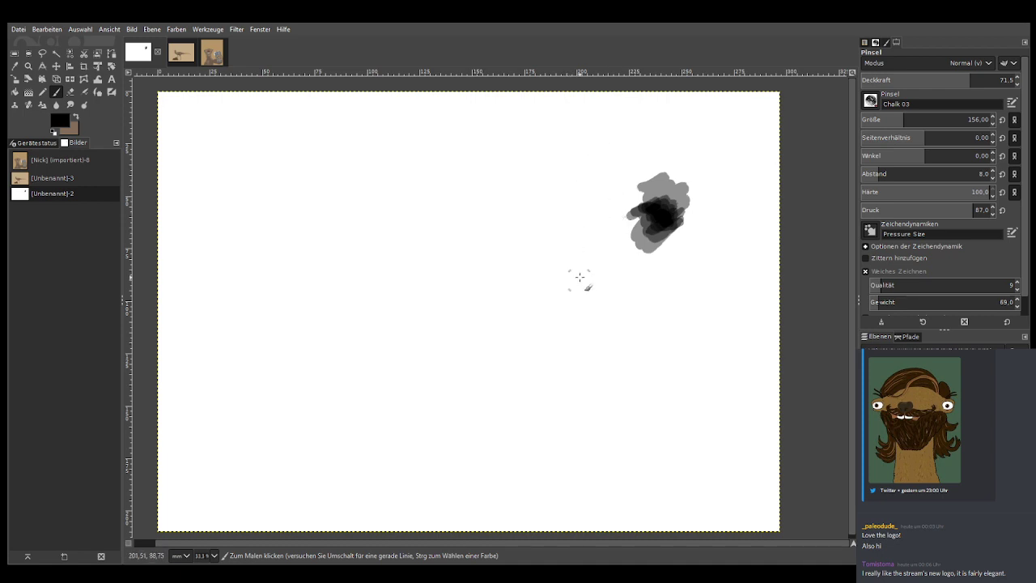
# Sketch a tilted oval beside the black swatch and hatch its lower-right edge
pyautogui.moveTo(572, 293)
pyautogui.mouseDown()
pyautogui.moveTo(566, 200)
pyautogui.moveTo(469, 227)
pyautogui.mouseUp()
pyautogui.moveTo(504, 189)
pyautogui.mouseDown()
pyautogui.moveTo(559, 205)
pyautogui.moveTo(490, 364)
pyautogui.moveTo(466, 366)
pyautogui.mouseUp()
pyautogui.moveTo(500, 195)
pyautogui.mouseDown()
pyautogui.moveTo(465, 242)
pyautogui.moveTo(435, 338)
pyautogui.moveTo(486, 368)
pyautogui.mouseUp()
pyautogui.moveTo(573, 299)
pyautogui.mouseDown()
pyautogui.moveTo(443, 345)
pyautogui.moveTo(572, 270)
pyautogui.moveTo(494, 360)
pyautogui.moveTo(575, 238)
pyautogui.moveTo(478, 369)
pyautogui.moveTo(574, 221)
pyautogui.moveTo(497, 311)
pyautogui.mouseUp()
# Shade the oval from light to dark with the brush at size 283 and 31.3 opacity
pyautogui.click(921, 116)
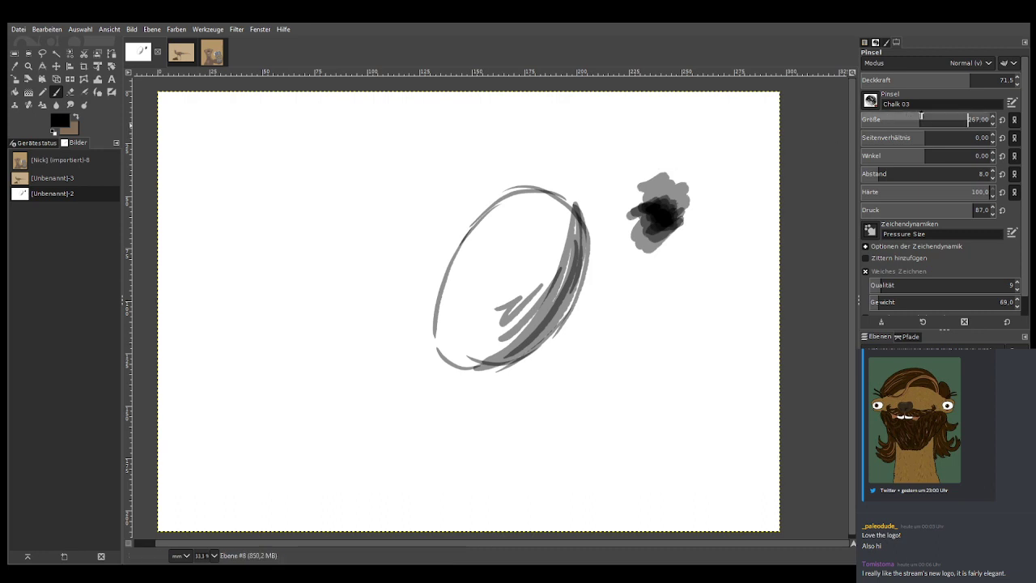
pyautogui.click(908, 80)
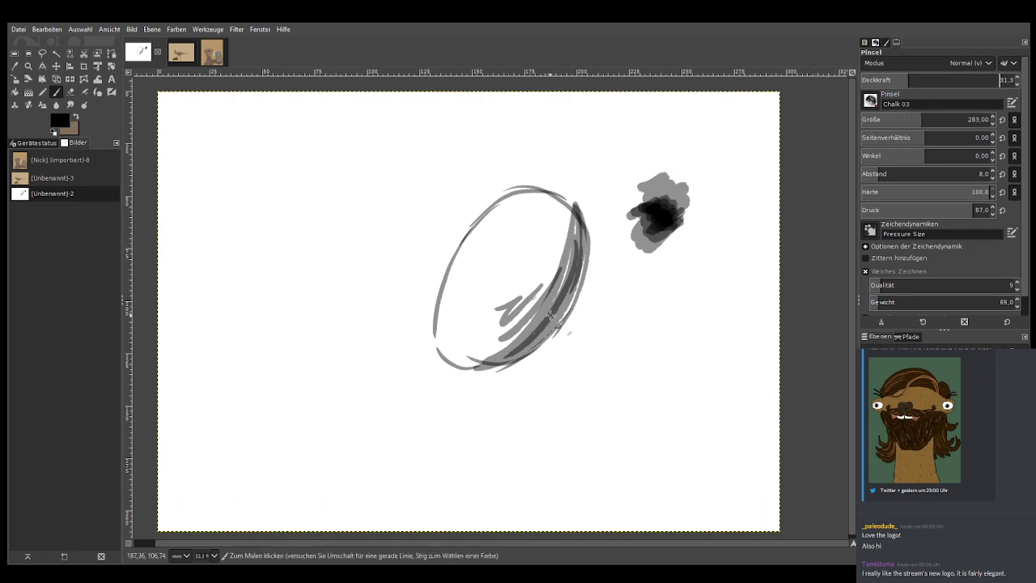
pyautogui.moveTo(577, 247)
pyautogui.mouseDown()
pyautogui.moveTo(485, 356)
pyautogui.moveTo(506, 320)
pyautogui.moveTo(486, 340)
pyautogui.moveTo(461, 340)
pyautogui.moveTo(557, 215)
pyautogui.moveTo(465, 348)
pyautogui.moveTo(534, 268)
pyautogui.moveTo(571, 280)
pyautogui.moveTo(515, 349)
pyautogui.moveTo(493, 354)
pyautogui.moveTo(486, 340)
pyautogui.moveTo(535, 257)
pyautogui.moveTo(498, 348)
pyautogui.moveTo(482, 352)
pyautogui.moveTo(532, 301)
pyautogui.moveTo(533, 269)
pyautogui.moveTo(458, 356)
pyautogui.moveTo(559, 214)
pyautogui.moveTo(455, 330)
pyautogui.moveTo(486, 243)
pyautogui.moveTo(468, 340)
pyautogui.moveTo(563, 214)
pyautogui.moveTo(539, 303)
pyautogui.moveTo(558, 286)
pyautogui.moveTo(531, 272)
pyautogui.moveTo(498, 287)
pyautogui.moveTo(469, 328)
pyautogui.mouseUp()
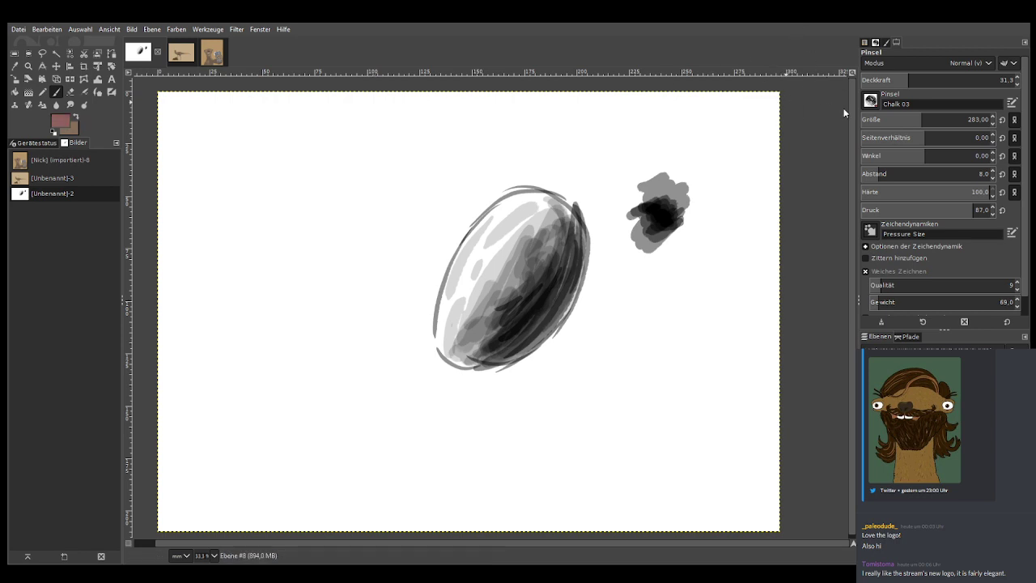
# Paint muted red, dark brown, bright red and pink swatches beside the oval at 100 opacity
pyautogui.moveTo(931, 79); pyautogui.dragTo(1014, 80)
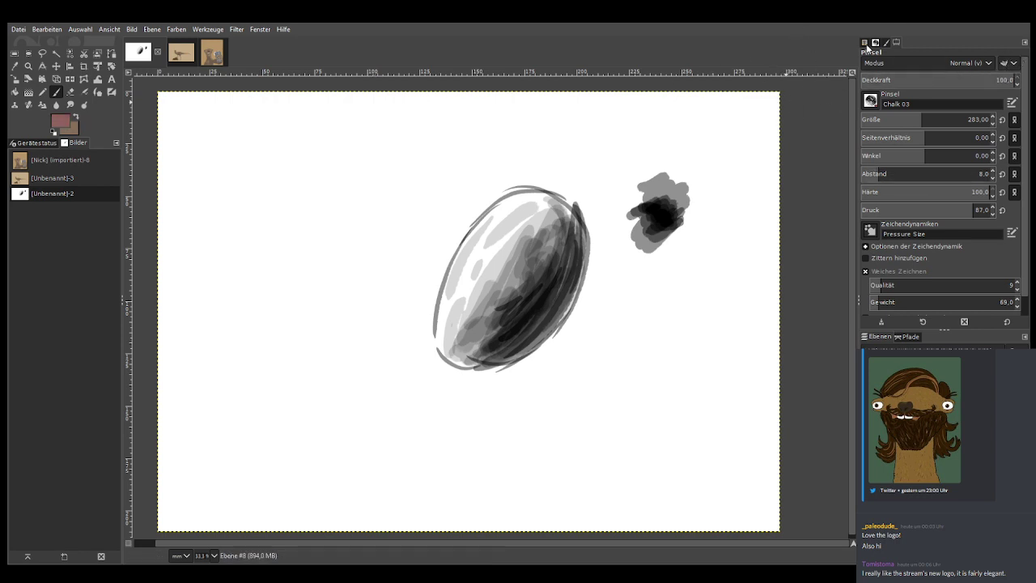
pyautogui.moveTo(706, 293)
pyautogui.mouseDown()
pyautogui.moveTo(722, 246)
pyautogui.moveTo(710, 296)
pyautogui.mouseUp()
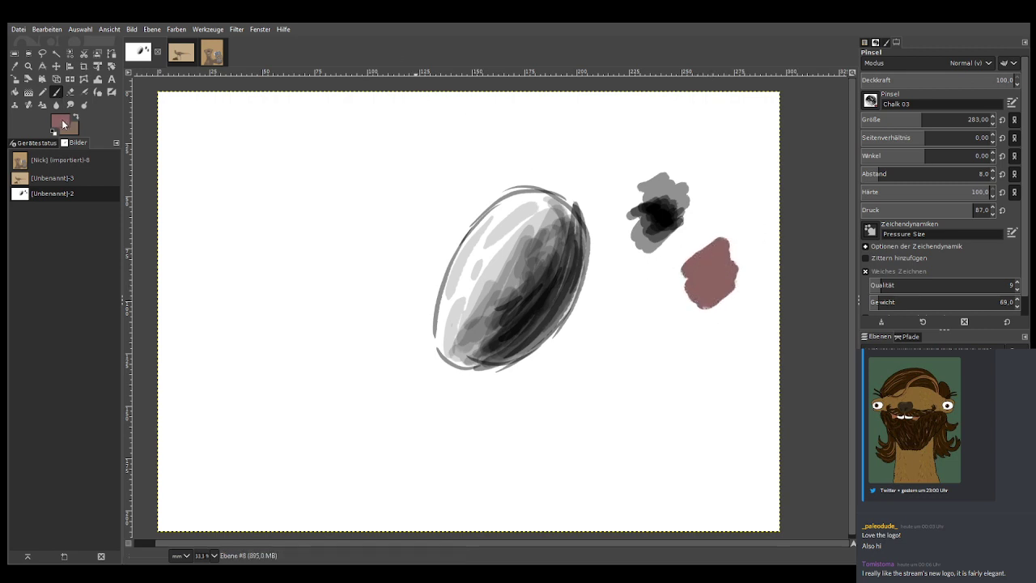
pyautogui.moveTo(706, 280); pyautogui.dragTo(710, 340)
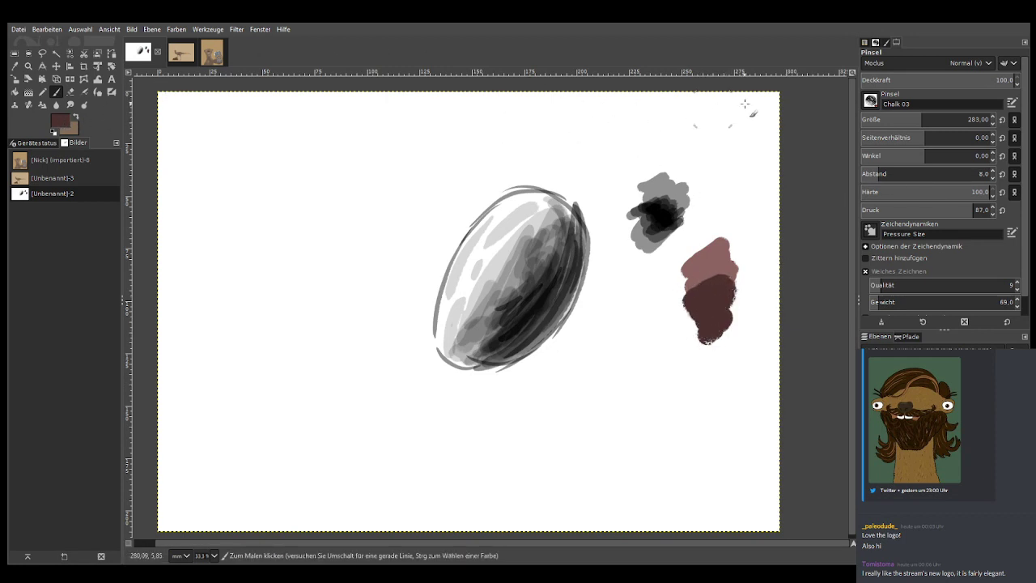
pyautogui.moveTo(723, 236); pyautogui.dragTo(729, 198)
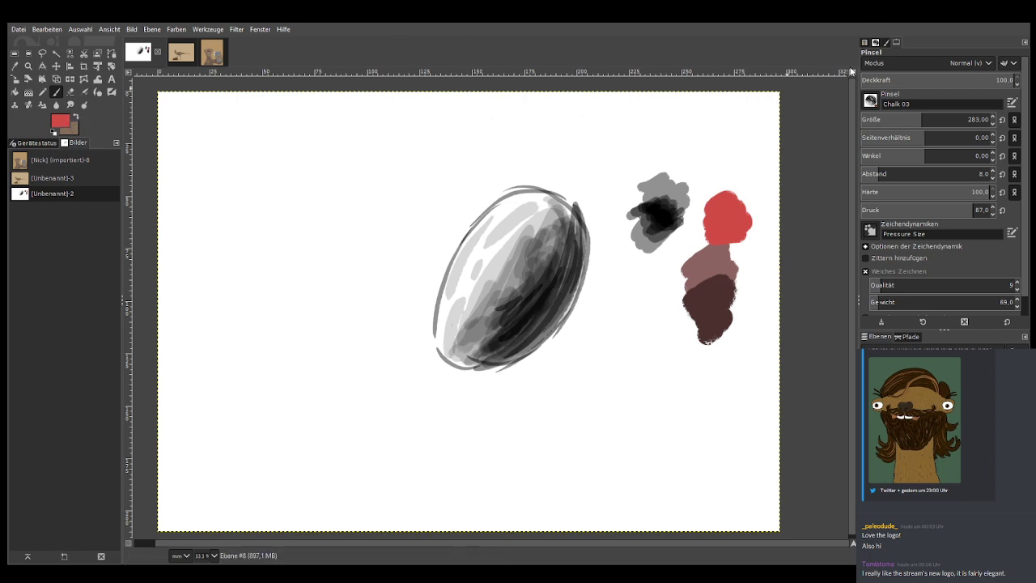
pyautogui.moveTo(729, 188); pyautogui.dragTo(718, 142)
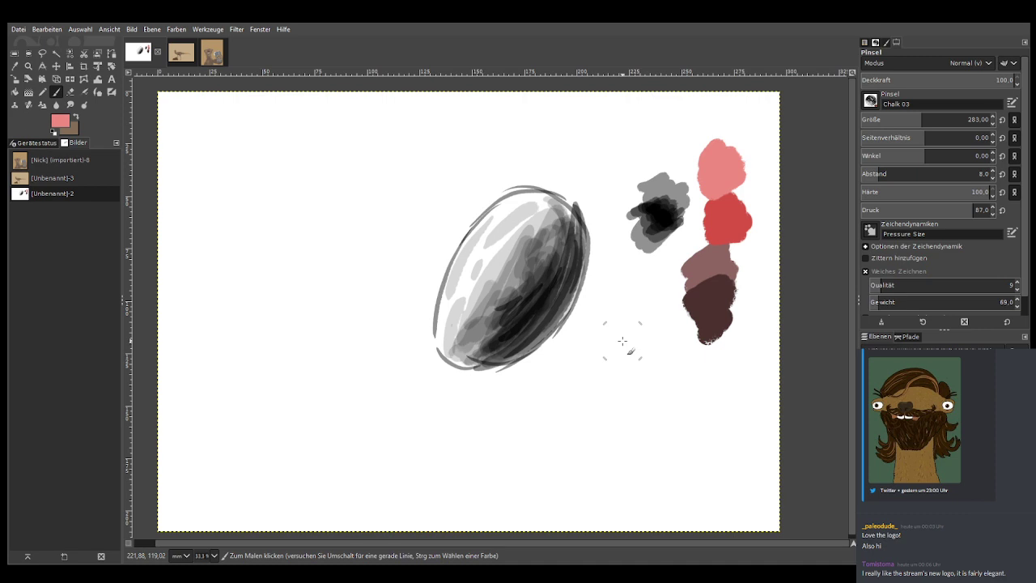
# Clear the oval and swatches from the canvas, briefly showing the handwritten notes
pyautogui.press('Delete')
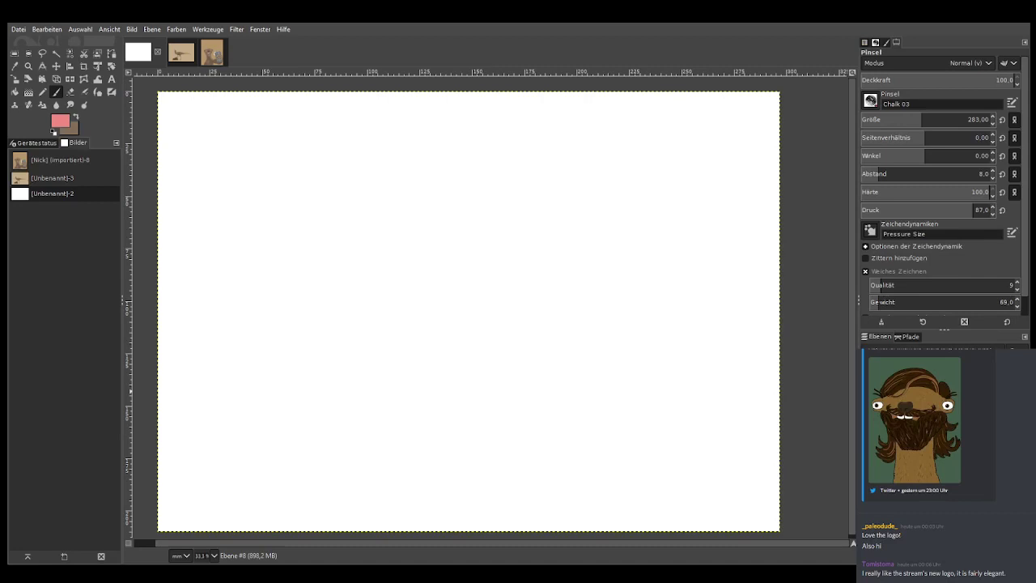
pyautogui.hotkey('ctrl', 'z')
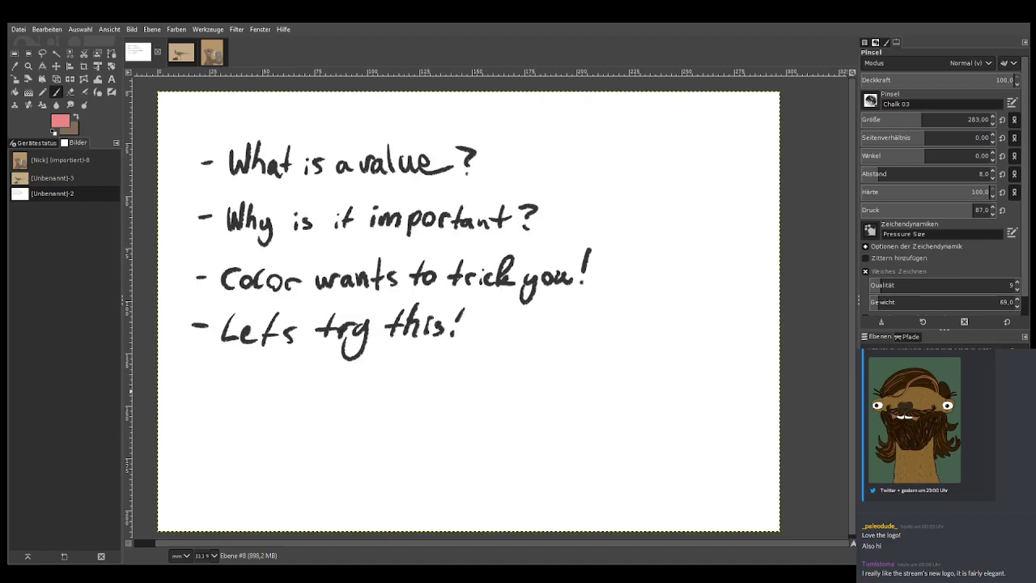
pyautogui.hotkey('ctrl', 'y')
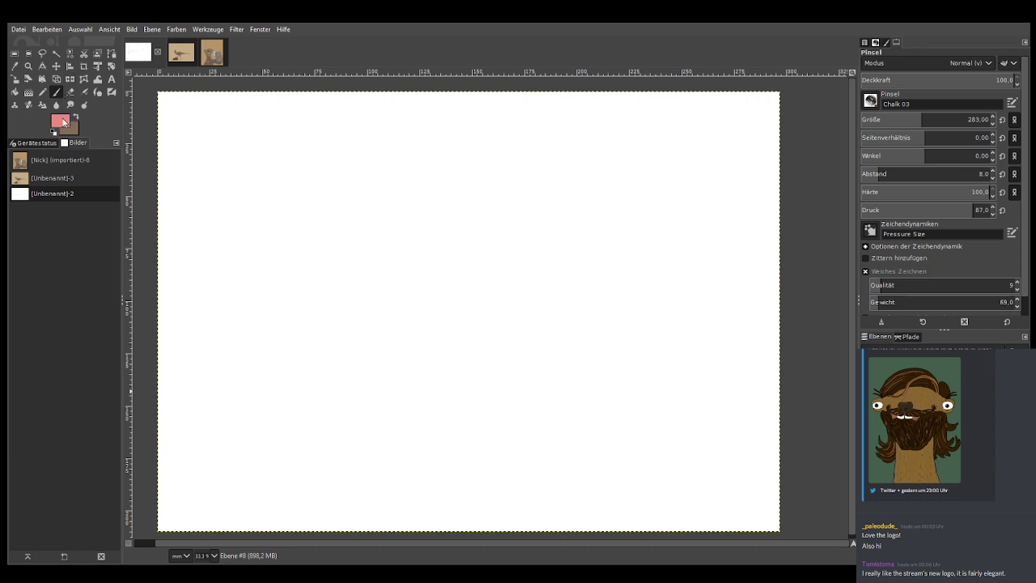
# Add a new layer and set the paintbrush to dark grey at size 94
pyautogui.press('x')
pyautogui.moveTo(972, 121); pyautogui.dragTo(876, 122)
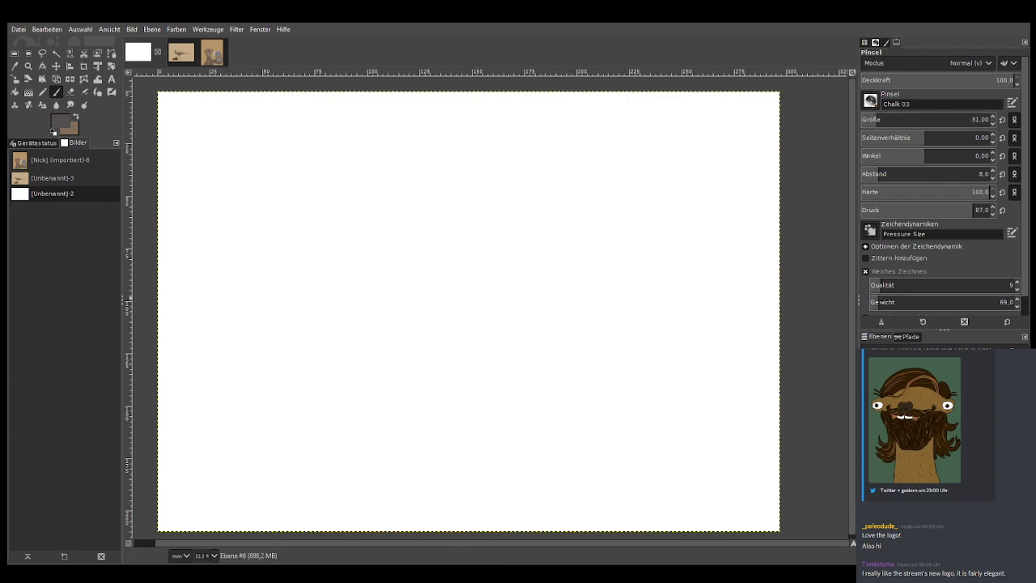
pyautogui.hotkey('shift', 'ctrl', 'n')
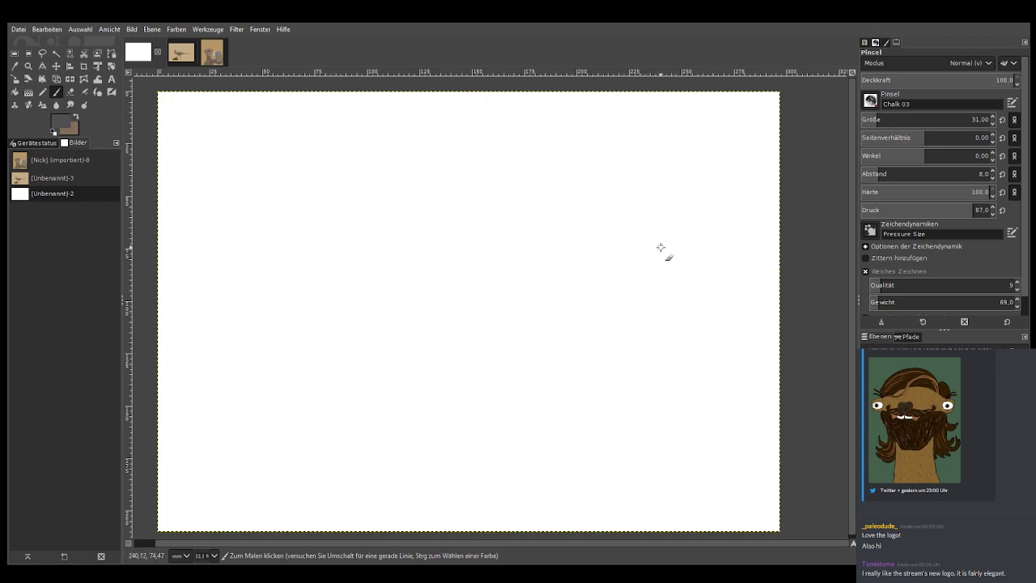
pyautogui.moveTo(882, 121); pyautogui.dragTo(903, 105)
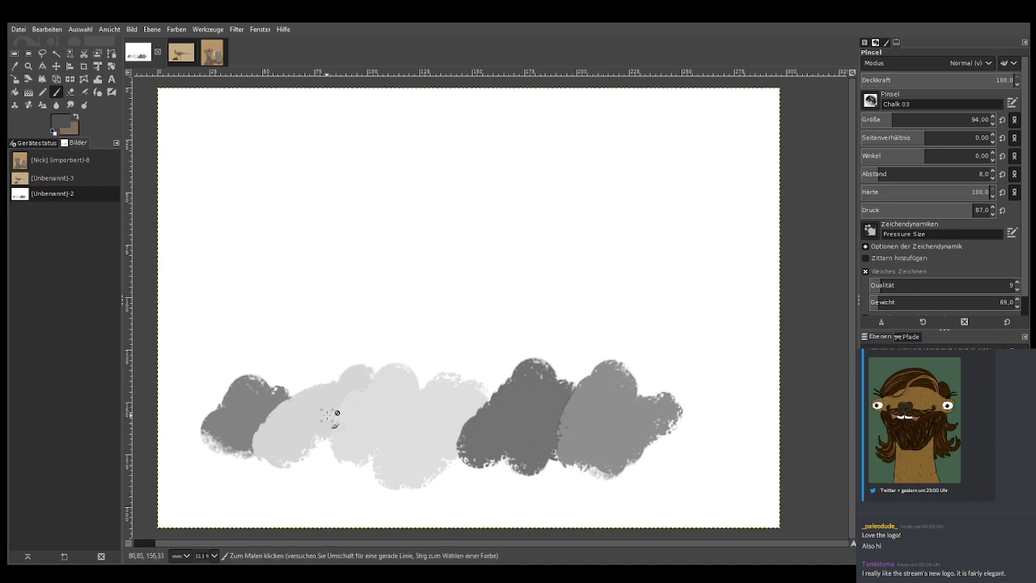
# Go through the value examples: the coloured swatches, the bird scene with a dark and a light bird, and the grey value swatches
pyautogui.hotkey('ctrl', 'z')
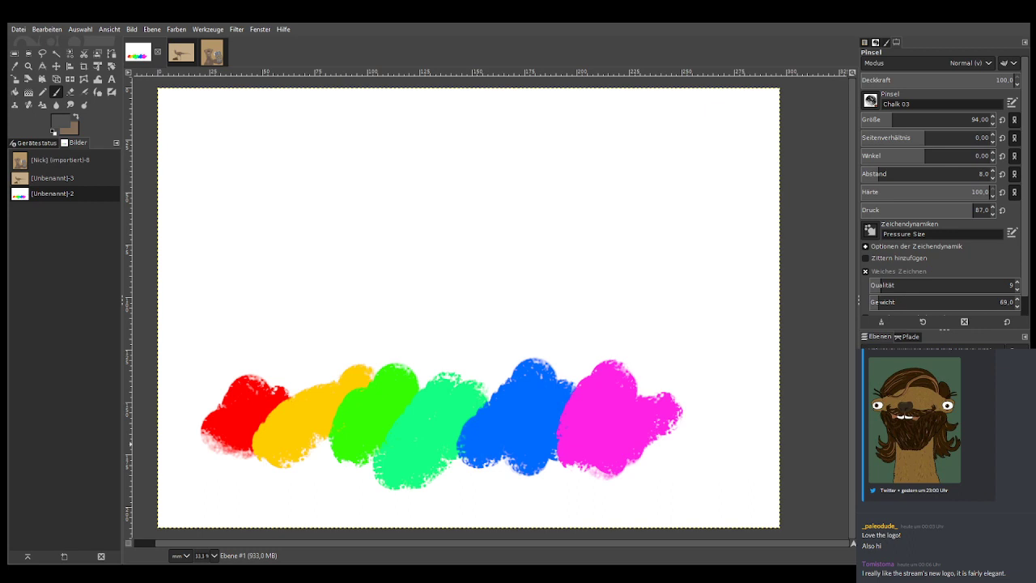
pyautogui.hotkey('ctrl', 'z')
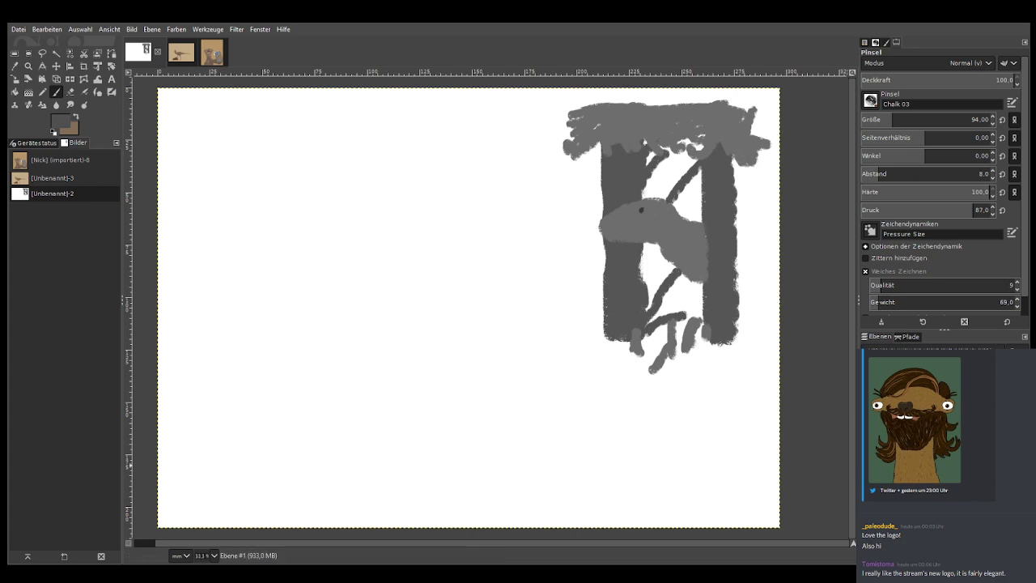
pyautogui.hotkey('ctrl', 'v')
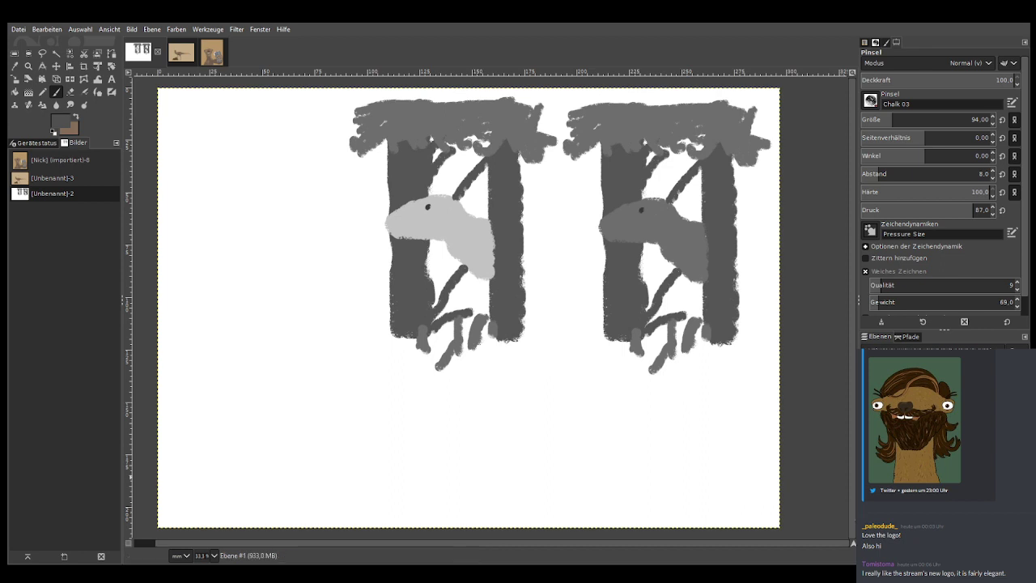
pyautogui.hotkey('ctrl', 'z')
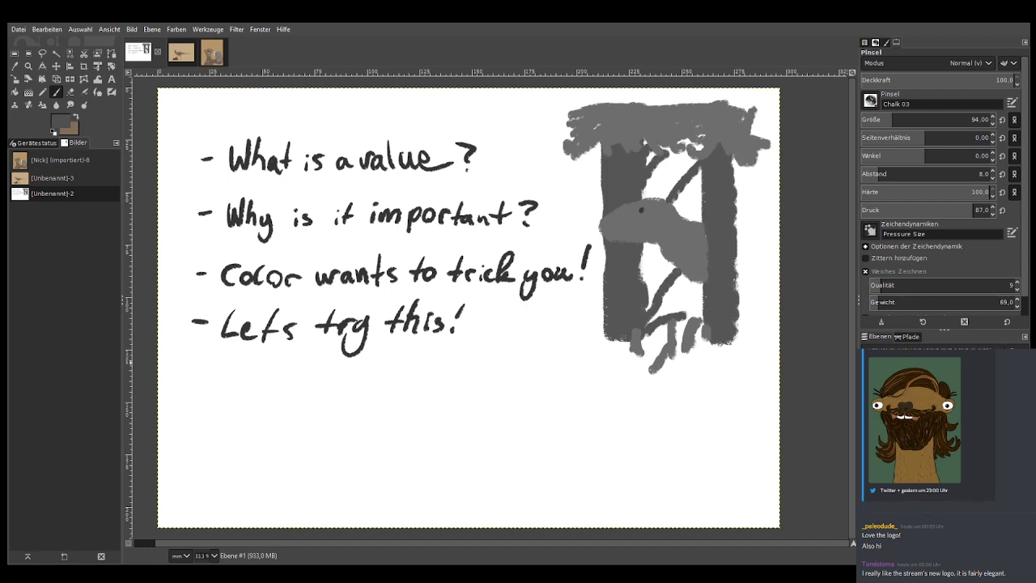
pyautogui.hotkey('ctrl', 'z')
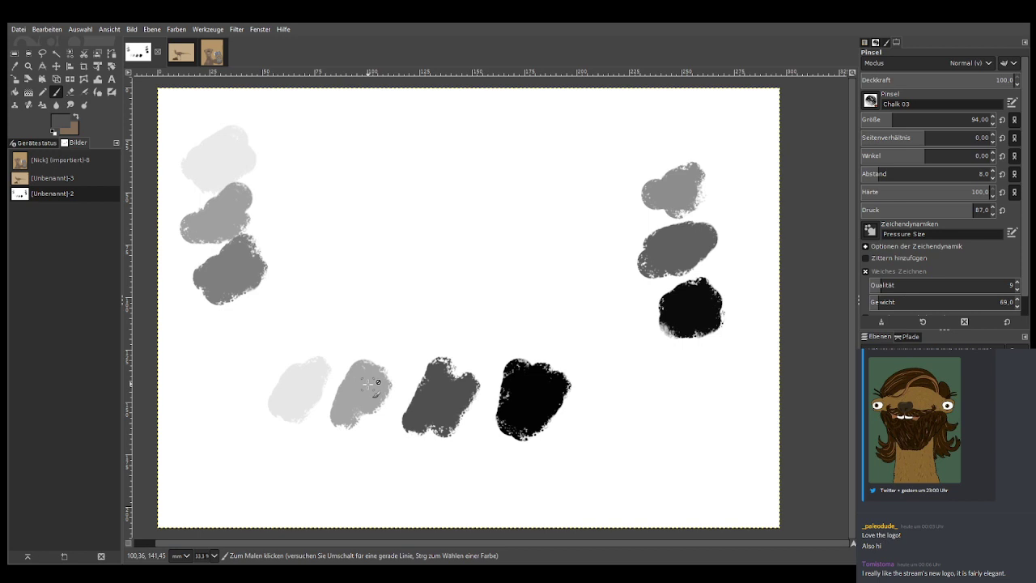
# Draw a dark grey rectangular frame in the space between the grey swatches with the brush at size 54
pyautogui.click(77, 118)
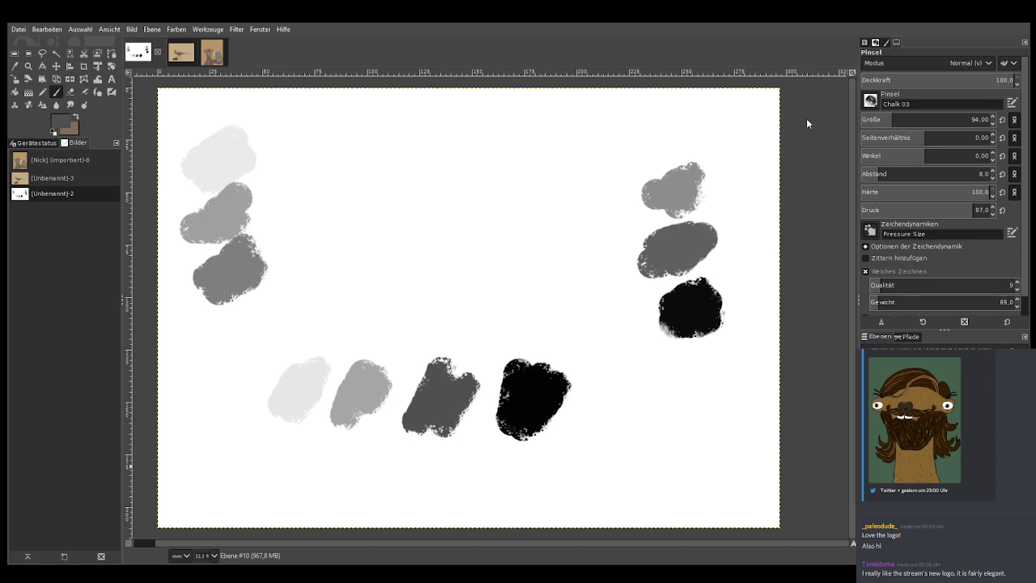
pyautogui.scroll(-4, 955, 119)
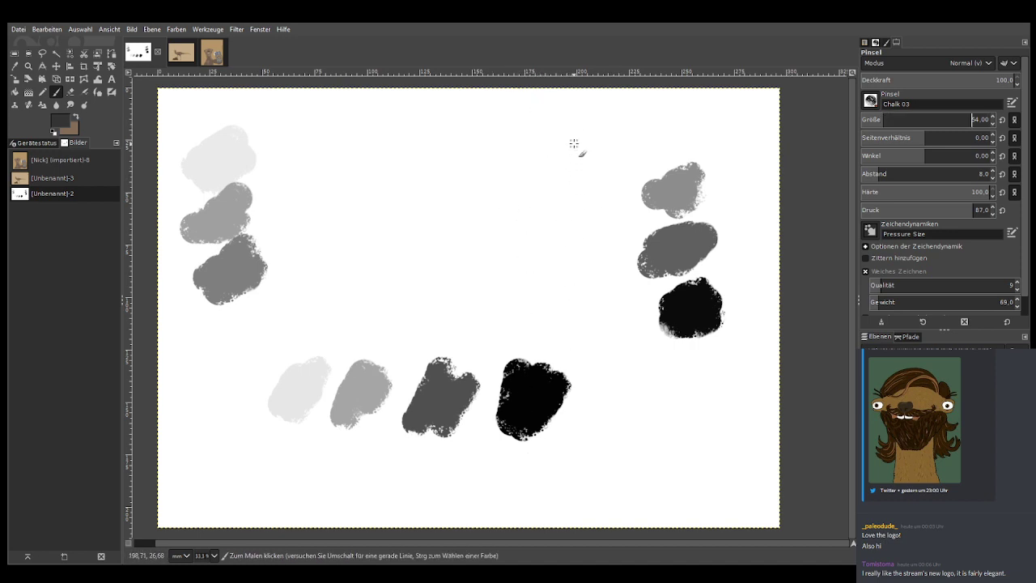
pyautogui.moveTo(574, 138)
pyautogui.mouseDown()
pyautogui.moveTo(568, 321)
pyautogui.moveTo(503, 298)
pyautogui.moveTo(333, 297)
pyautogui.moveTo(347, 147)
pyautogui.mouseUp()
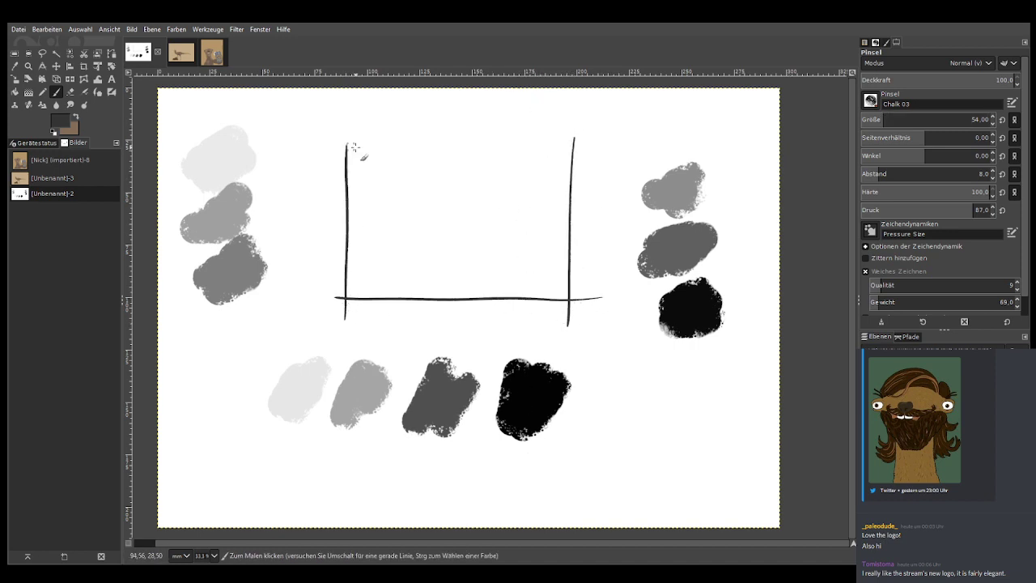
pyautogui.moveTo(597, 148); pyautogui.dragTo(308, 149)
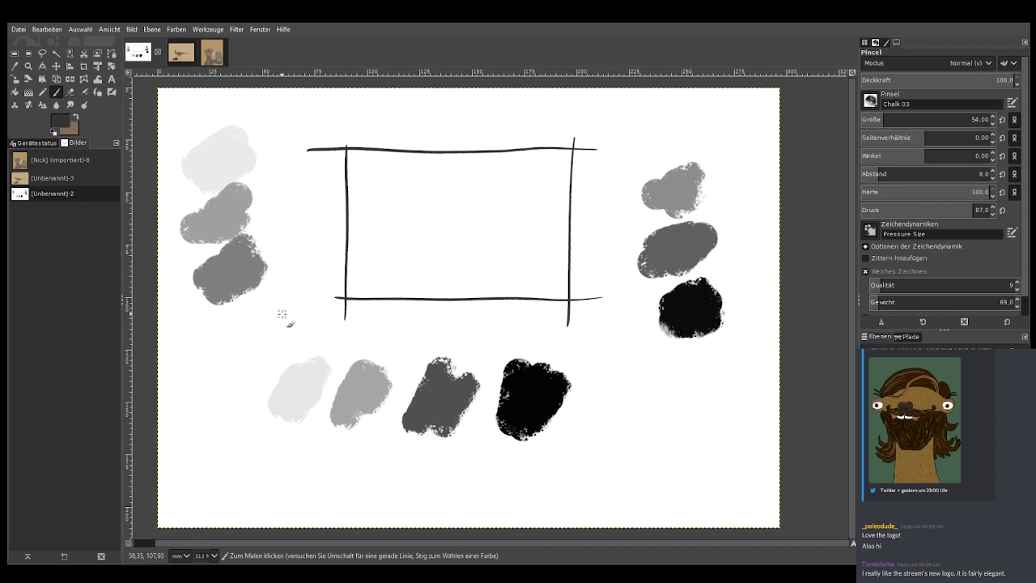
# Paint a mid-grey hill landscape rising to a peak across the frame's lower half, using the second bottom swatch's grey at brush size 176
pyautogui.click(29, 66)
pyautogui.moveTo(172, 109); pyautogui.dragTo(722, 437)
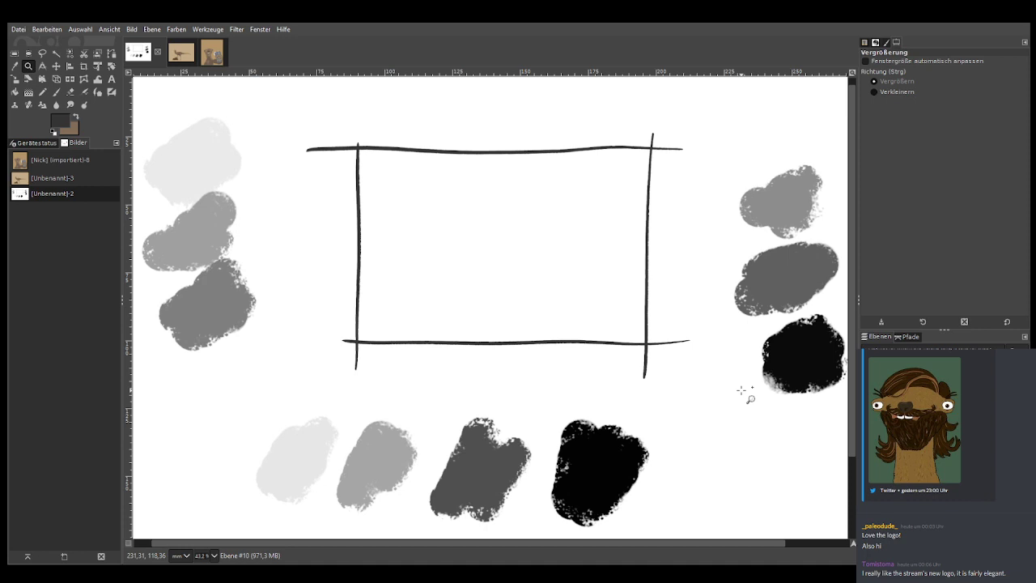
pyautogui.click(56, 91)
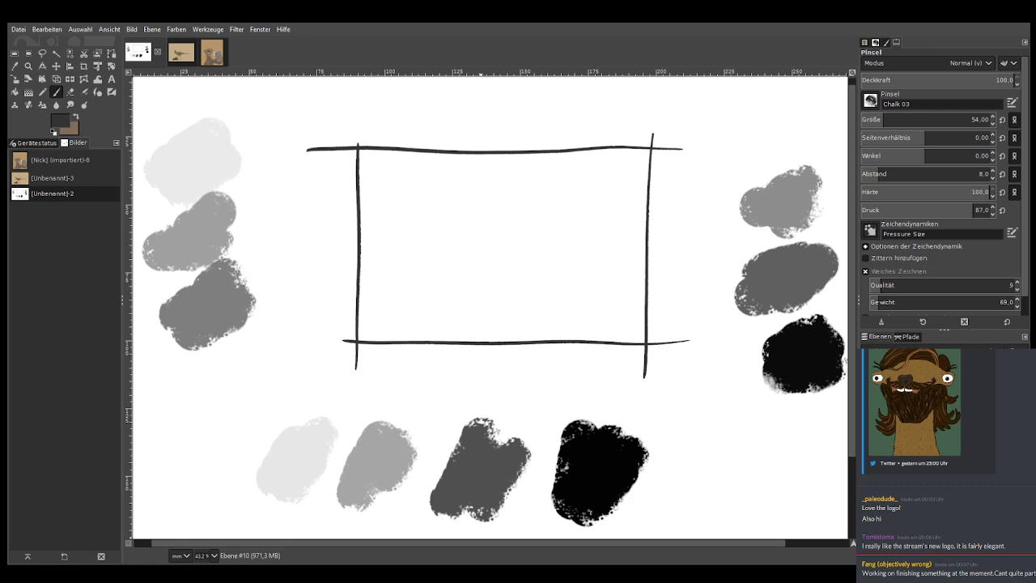
pyautogui.click(28, 66)
pyautogui.moveTo(257, 118); pyautogui.dragTo(706, 531)
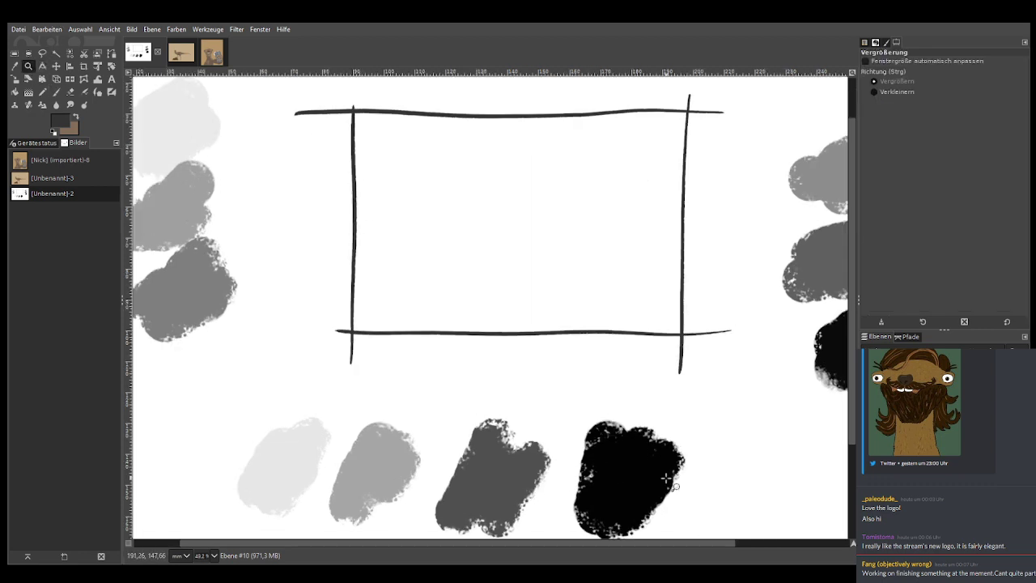
pyautogui.click(15, 66)
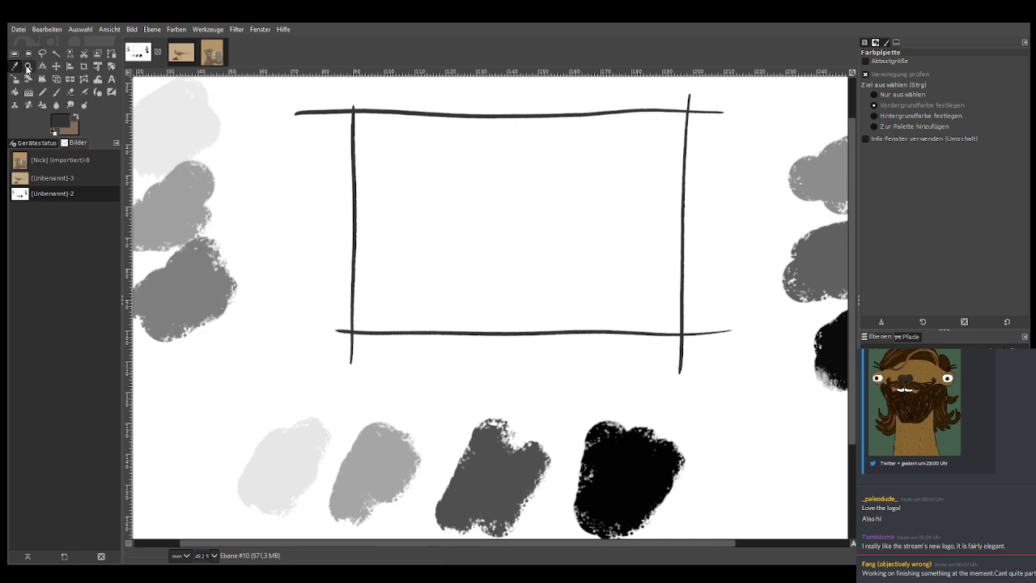
pyautogui.click(57, 93)
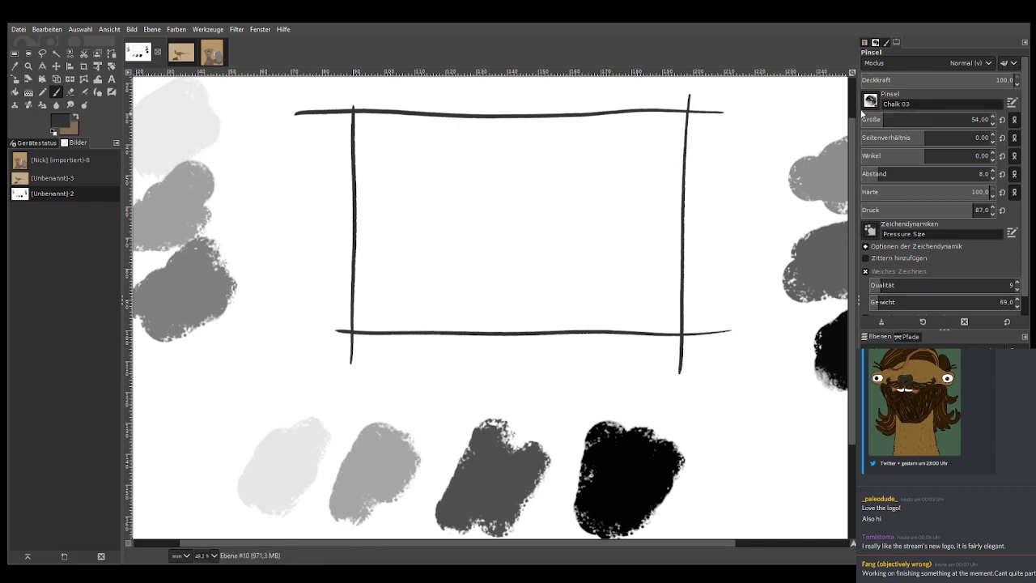
pyautogui.press(']')
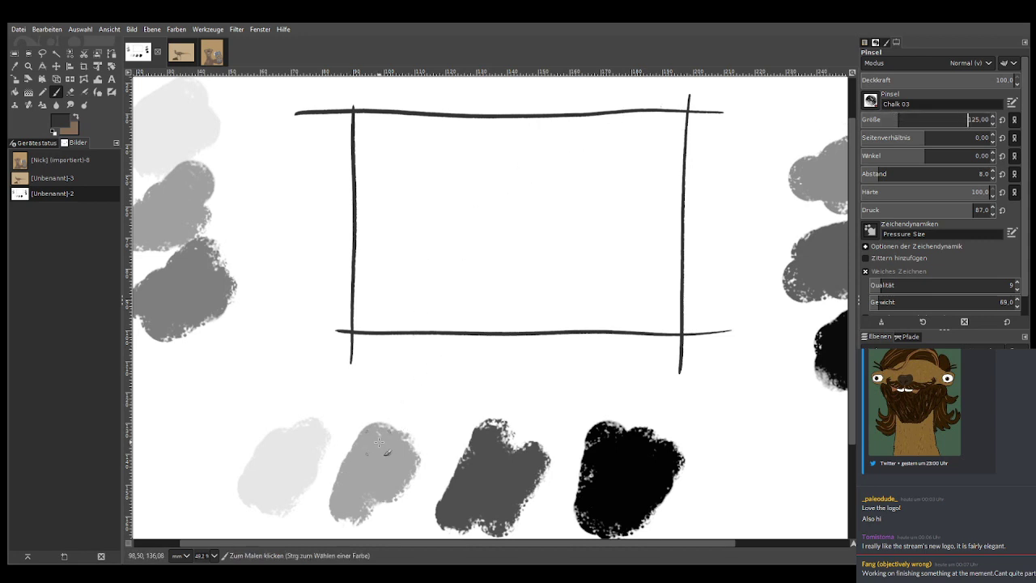
pyautogui.press('o')
pyautogui.click(376, 459)
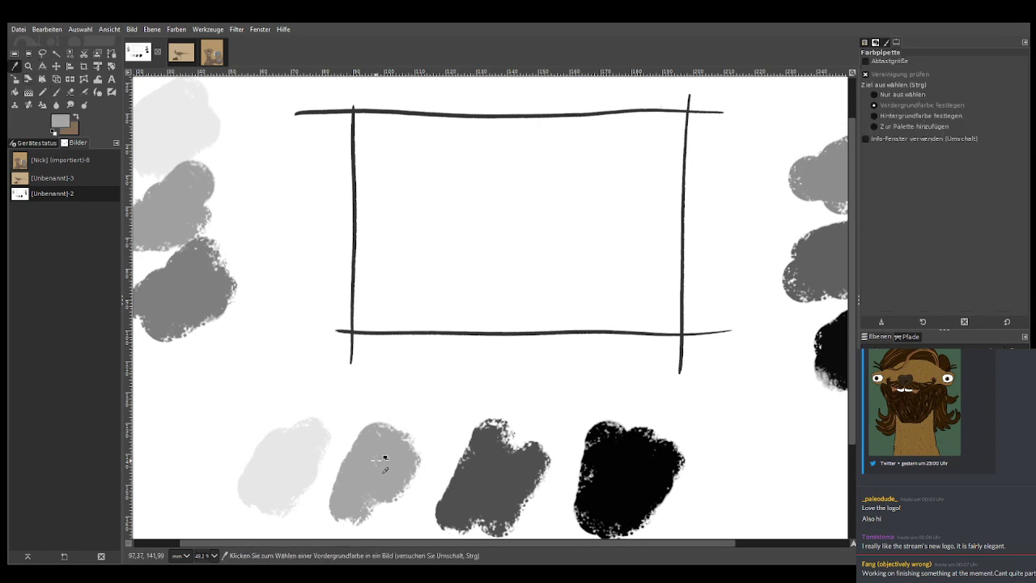
pyautogui.click(59, 92)
pyautogui.press(']')
pyautogui.press(']')
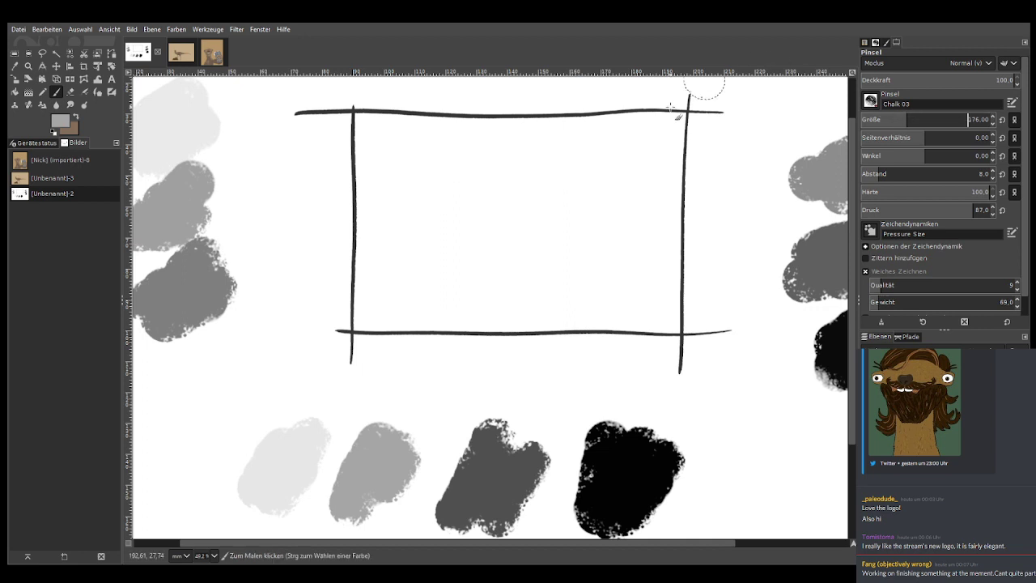
pyautogui.moveTo(672, 215)
pyautogui.mouseDown()
pyautogui.moveTo(570, 205)
pyautogui.moveTo(590, 200)
pyautogui.moveTo(500, 250)
pyautogui.moveTo(549, 222)
pyautogui.moveTo(466, 256)
pyautogui.moveTo(409, 252)
pyautogui.moveTo(358, 281)
pyautogui.mouseUp()
pyautogui.moveTo(576, 212)
pyautogui.mouseDown()
pyautogui.moveTo(549, 223)
pyautogui.moveTo(589, 186)
pyautogui.moveTo(626, 177)
pyautogui.moveTo(651, 212)
pyautogui.moveTo(675, 224)
pyautogui.moveTo(620, 182)
pyautogui.moveTo(595, 183)
pyautogui.moveTo(545, 237)
pyautogui.moveTo(587, 229)
pyautogui.moveTo(630, 201)
pyautogui.moveTo(674, 227)
pyautogui.moveTo(670, 252)
pyautogui.moveTo(605, 236)
pyautogui.moveTo(444, 283)
pyautogui.moveTo(554, 238)
pyautogui.moveTo(388, 268)
pyautogui.moveTo(359, 288)
pyautogui.moveTo(362, 300)
pyautogui.moveTo(604, 282)
pyautogui.moveTo(389, 309)
pyautogui.moveTo(607, 310)
pyautogui.moveTo(384, 325)
pyautogui.moveTo(651, 331)
pyautogui.moveTo(666, 227)
pyautogui.moveTo(668, 302)
pyautogui.moveTo(642, 264)
pyautogui.moveTo(655, 286)
pyautogui.moveTo(632, 309)
pyautogui.moveTo(566, 236)
pyautogui.moveTo(543, 301)
pyautogui.moveTo(448, 289)
pyautogui.moveTo(471, 263)
pyautogui.moveTo(403, 297)
pyautogui.moveTo(456, 314)
pyautogui.moveTo(362, 311)
pyautogui.mouseUp()
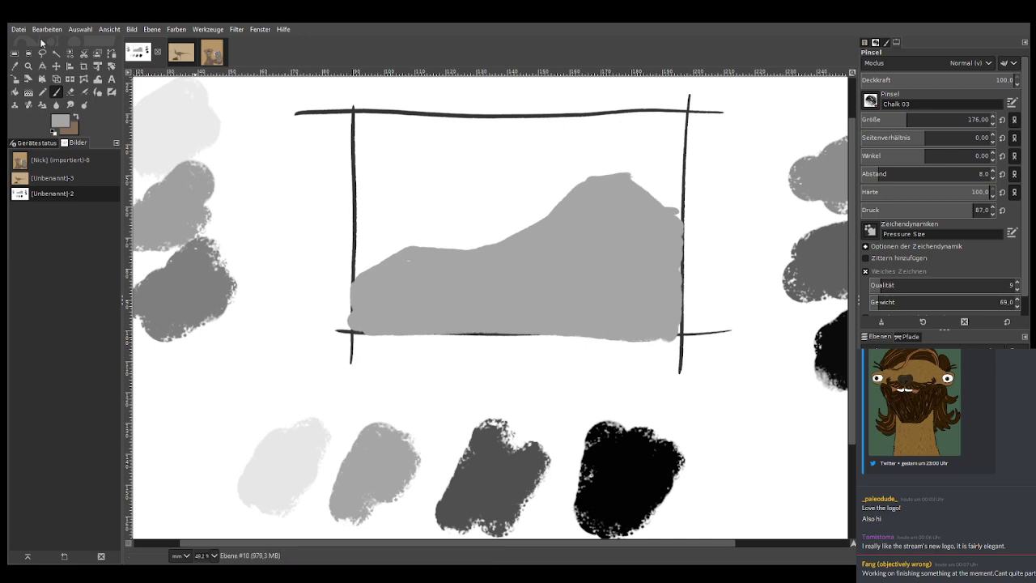
# Paint a distant hill behind the left slope and a cloud above the peak in the lightest bottom swatch's grey
pyautogui.keyDown('ctrl'); pyautogui.click(292, 439); pyautogui.keyUp('ctrl')
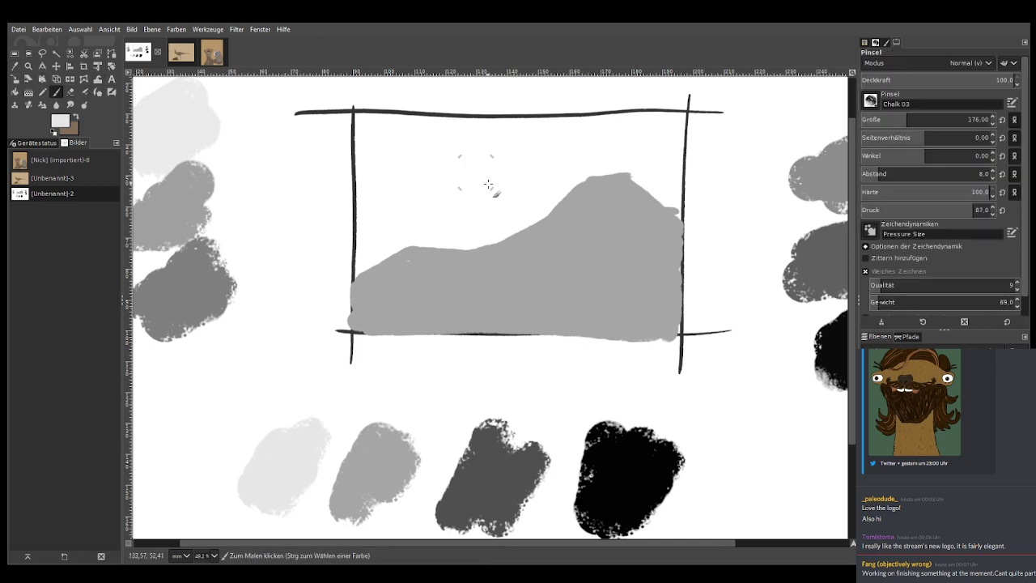
pyautogui.moveTo(472, 246)
pyautogui.mouseDown()
pyautogui.moveTo(419, 224)
pyautogui.moveTo(363, 248)
pyautogui.moveTo(358, 264)
pyautogui.moveTo(411, 230)
pyautogui.moveTo(442, 241)
pyautogui.mouseUp()
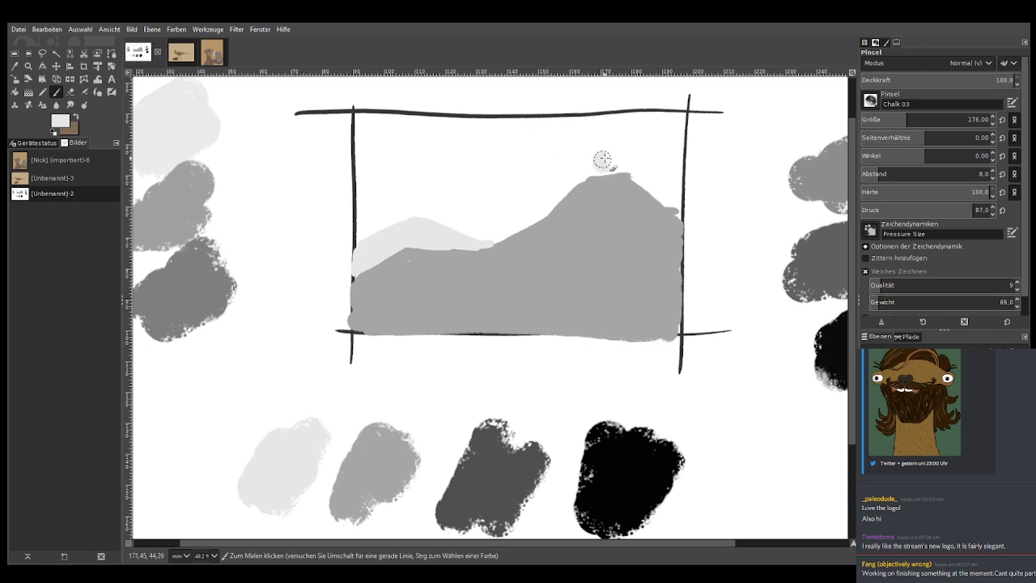
pyautogui.moveTo(602, 160)
pyautogui.mouseDown()
pyautogui.moveTo(643, 121)
pyautogui.moveTo(629, 155)
pyautogui.moveTo(658, 123)
pyautogui.moveTo(630, 149)
pyautogui.moveTo(672, 143)
pyautogui.mouseUp()
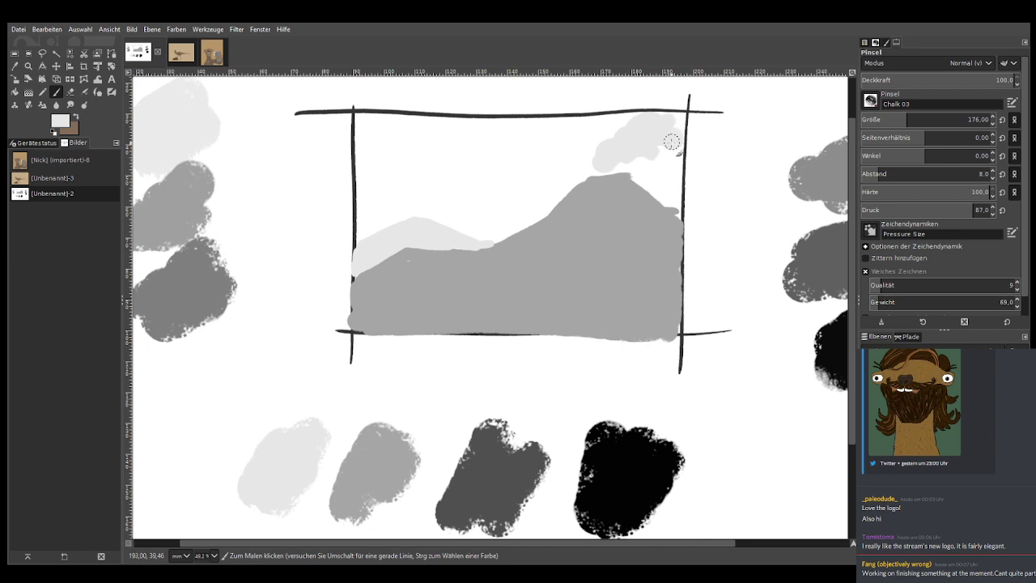
# Paint a tall forked tree, a smaller branching tree and a ground strip in the dark grey of the third bottom swatch
pyautogui.click(14, 66)
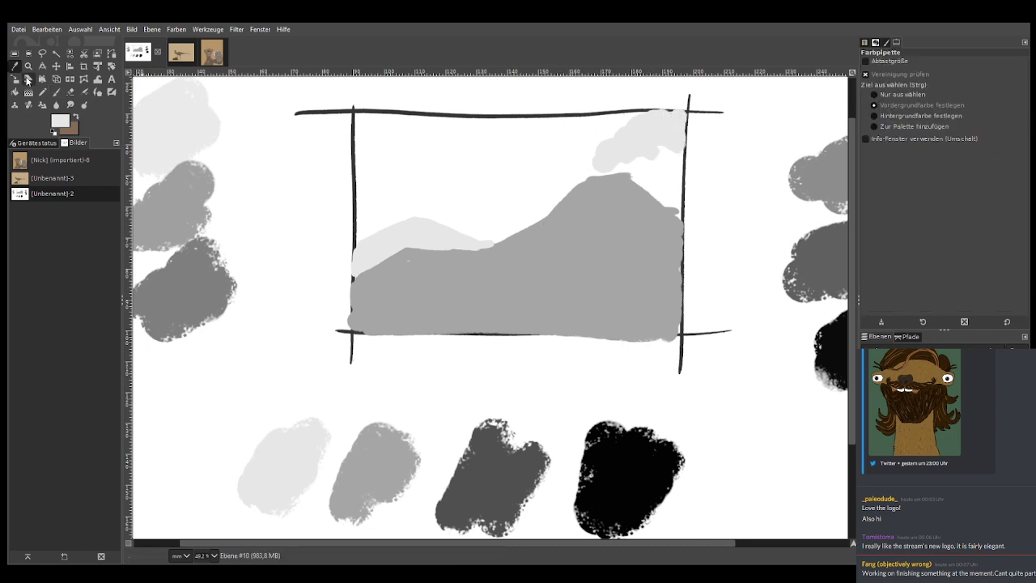
pyautogui.click(497, 466)
pyautogui.press('p')
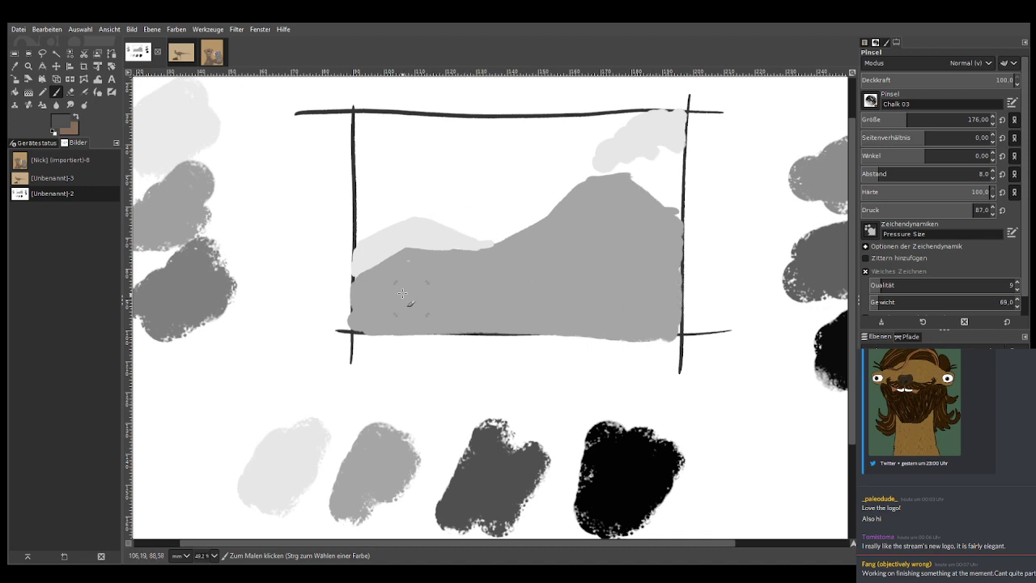
pyautogui.moveTo(380, 328)
pyautogui.mouseDown()
pyautogui.moveTo(387, 247)
pyautogui.moveTo(437, 119)
pyautogui.moveTo(393, 231)
pyautogui.moveTo(373, 322)
pyautogui.moveTo(382, 249)
pyautogui.moveTo(368, 105)
pyautogui.mouseUp()
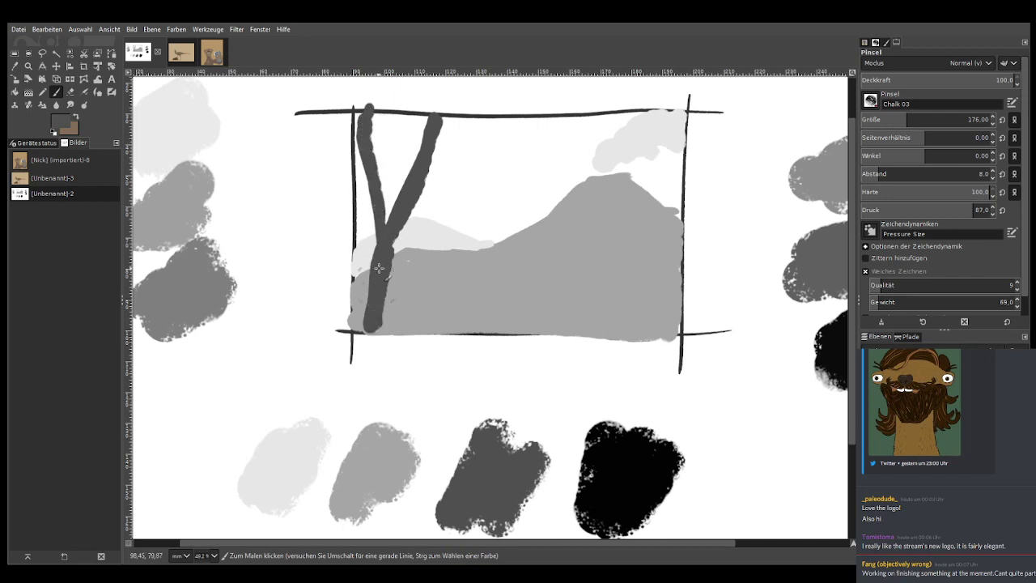
pyautogui.moveTo(379, 267); pyautogui.dragTo(369, 326)
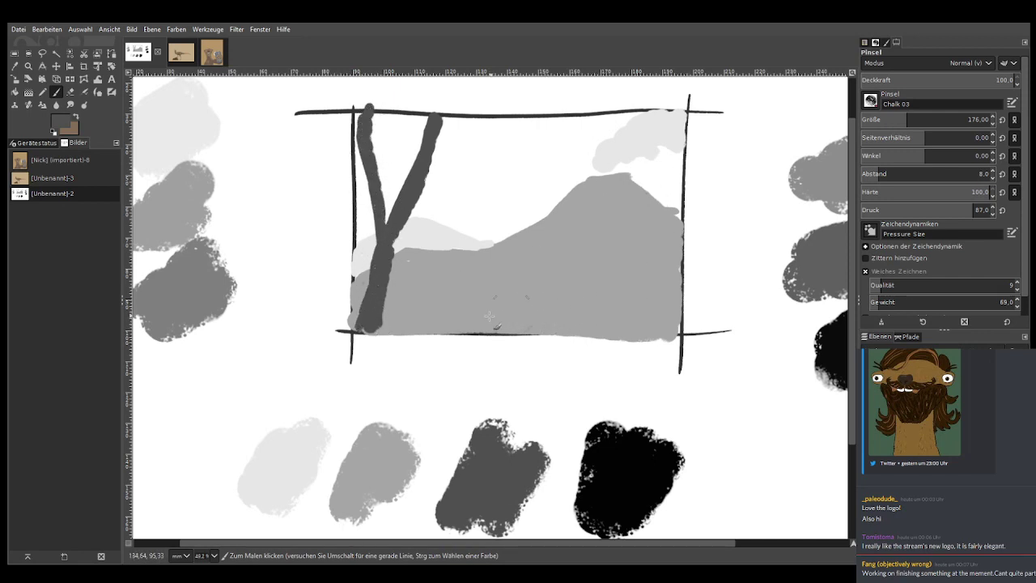
pyautogui.moveTo(441, 324)
pyautogui.mouseDown()
pyautogui.moveTo(449, 299)
pyautogui.moveTo(484, 269)
pyautogui.moveTo(494, 207)
pyautogui.moveTo(501, 236)
pyautogui.moveTo(524, 217)
pyautogui.mouseUp()
pyautogui.moveTo(455, 302)
pyautogui.mouseDown()
pyautogui.moveTo(476, 190)
pyautogui.moveTo(443, 326)
pyautogui.moveTo(443, 312)
pyautogui.moveTo(380, 330)
pyautogui.moveTo(677, 331)
pyautogui.moveTo(451, 324)
pyautogui.moveTo(588, 319)
pyautogui.moveTo(664, 326)
pyautogui.moveTo(354, 327)
pyautogui.mouseUp()
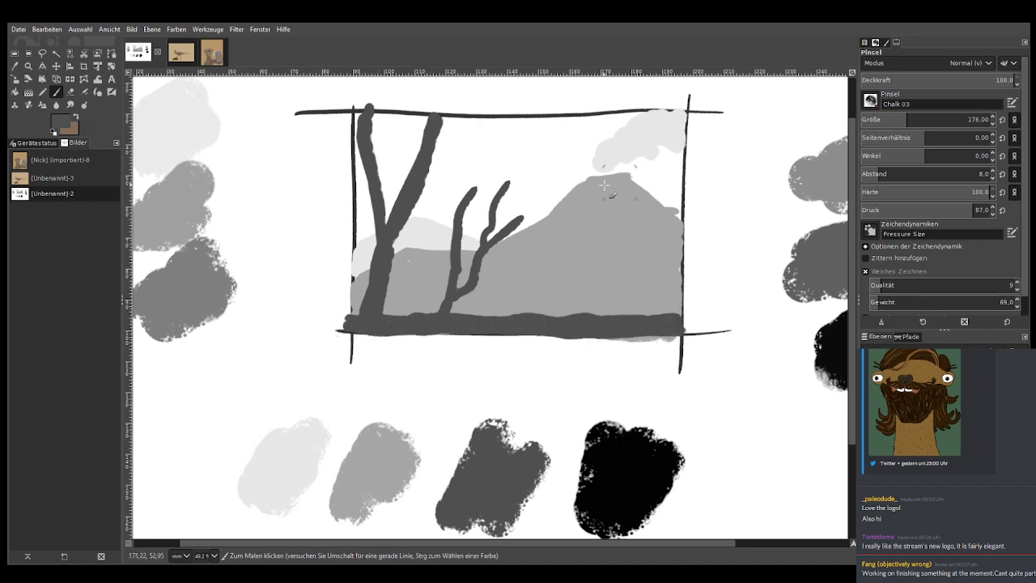
# Add more bare dark grey branches along the ground at the frame's right edge, in the middle and around the tall tree
pyautogui.moveTo(631, 316); pyautogui.dragTo(687, 233)
pyautogui.moveTo(651, 287); pyautogui.dragTo(685, 256)
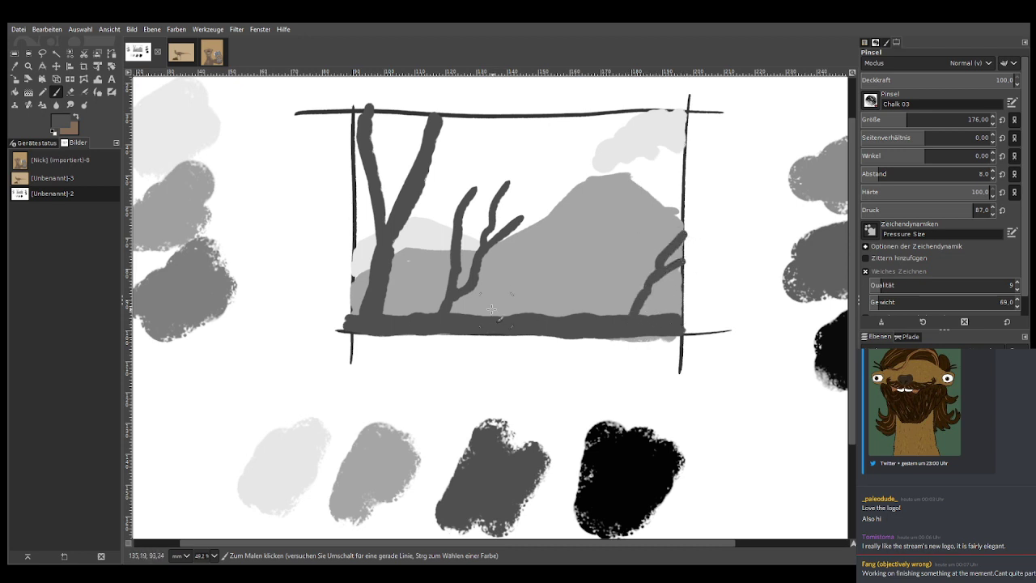
pyautogui.moveTo(464, 314); pyautogui.dragTo(564, 232)
pyautogui.moveTo(509, 269); pyautogui.dragTo(552, 264)
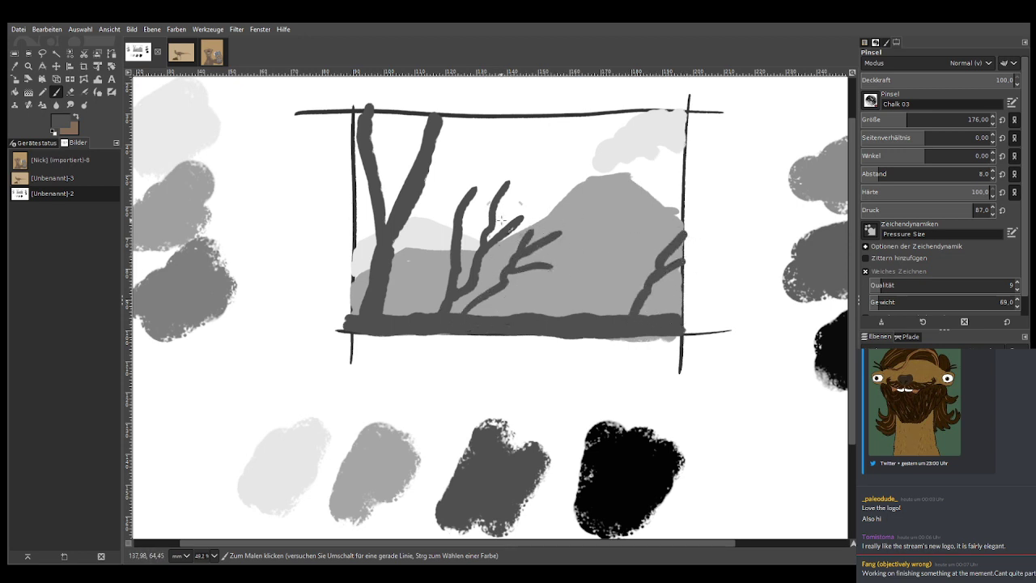
pyautogui.moveTo(391, 324); pyautogui.dragTo(447, 248)
pyautogui.moveTo(408, 297); pyautogui.dragTo(457, 275)
pyautogui.moveTo(361, 316); pyautogui.dragTo(358, 191)
pyautogui.moveTo(657, 317); pyautogui.dragTo(690, 292)
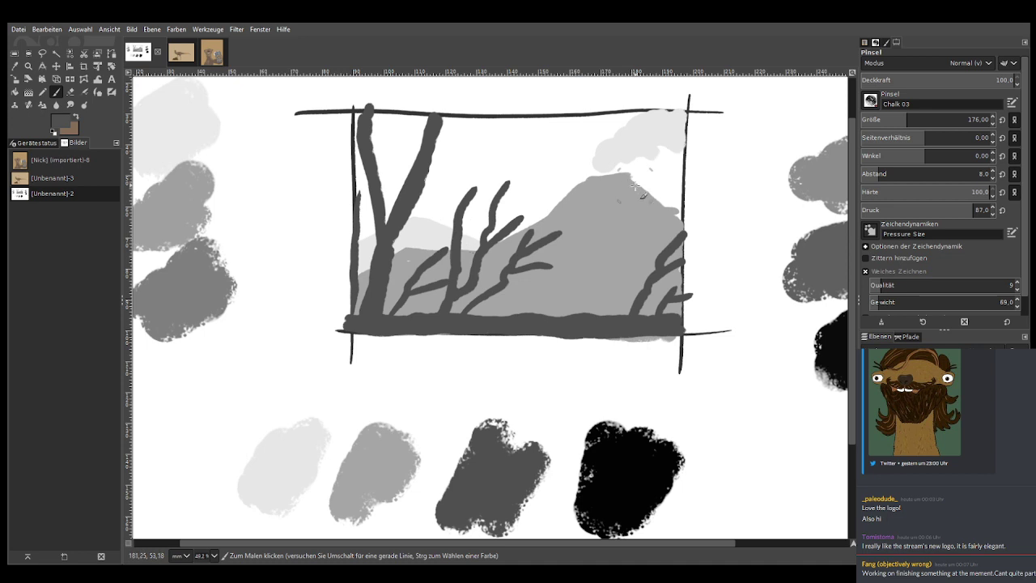
# Paint highlights along the left edges of the trees and branches in the lightest swatch's grey
pyautogui.press('o')
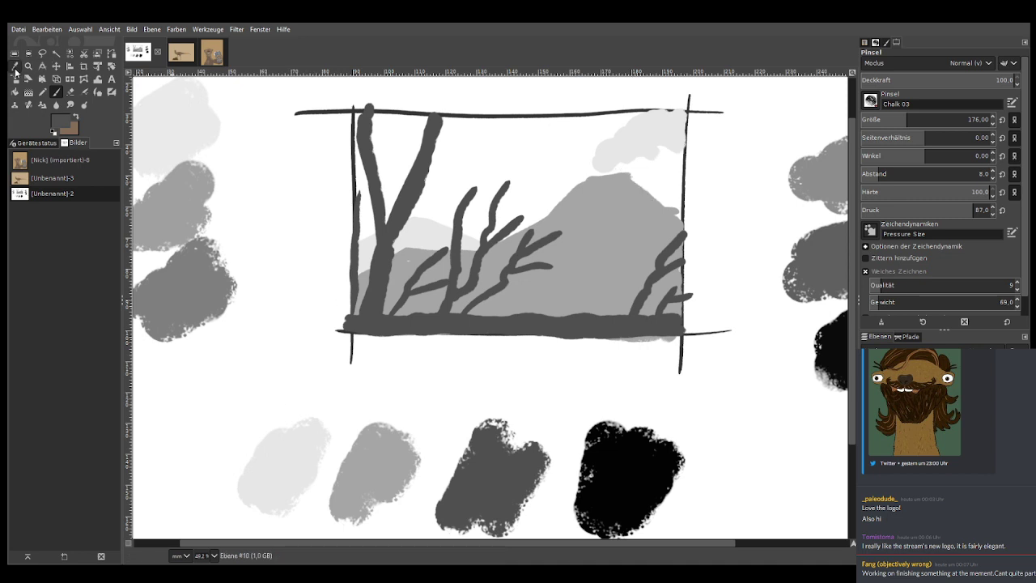
pyautogui.click(288, 445)
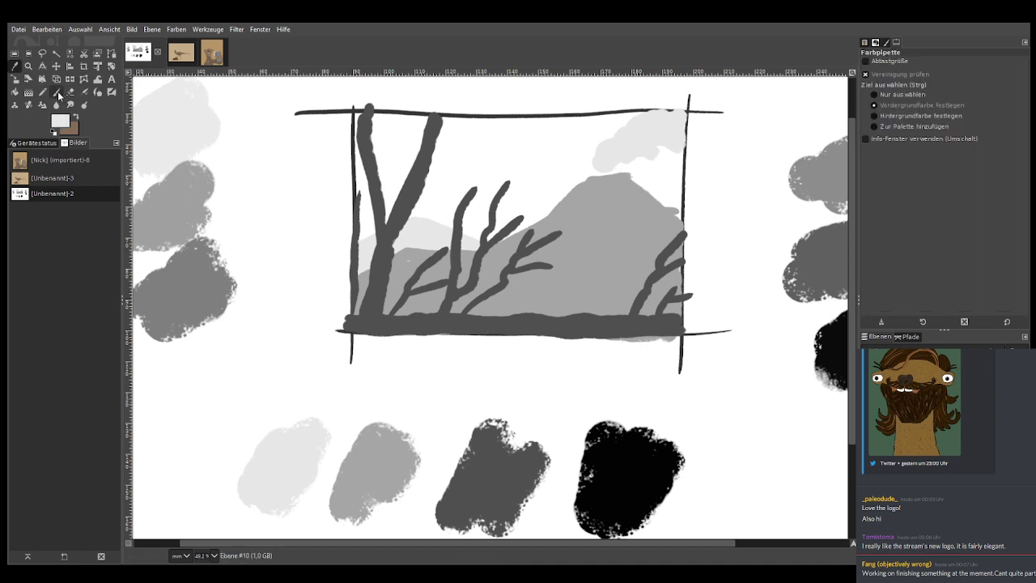
pyautogui.click(58, 94)
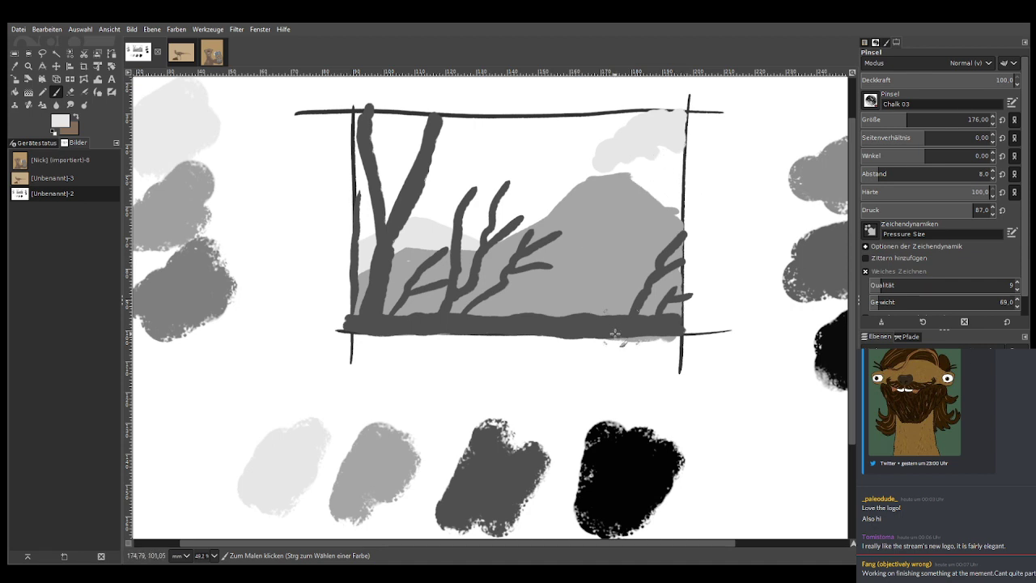
pyautogui.moveTo(650, 274); pyautogui.dragTo(636, 296)
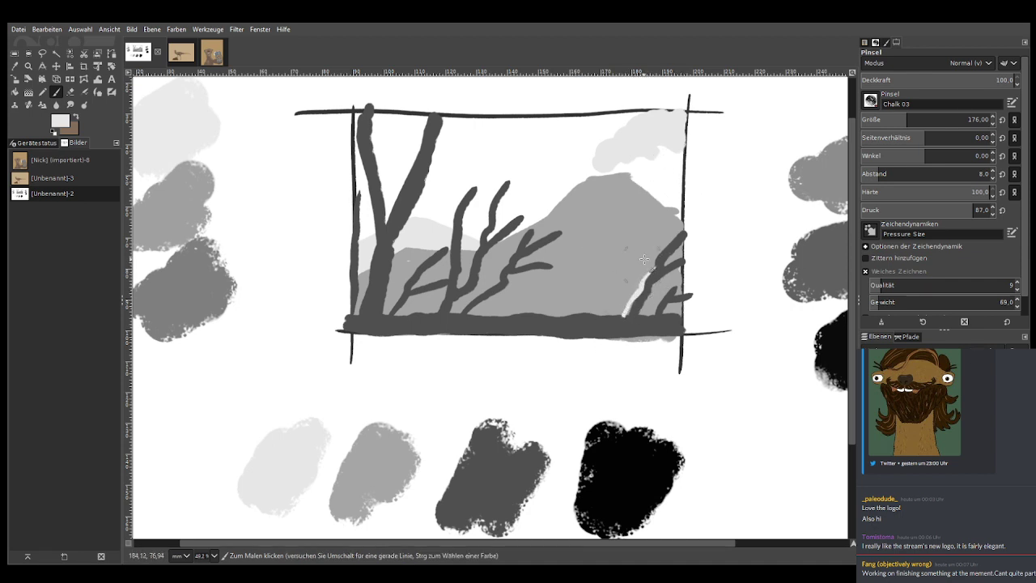
pyautogui.moveTo(643, 259)
pyautogui.mouseDown()
pyautogui.moveTo(678, 238)
pyautogui.moveTo(663, 263)
pyautogui.moveTo(663, 282)
pyautogui.moveTo(676, 288)
pyautogui.moveTo(649, 318)
pyautogui.mouseUp()
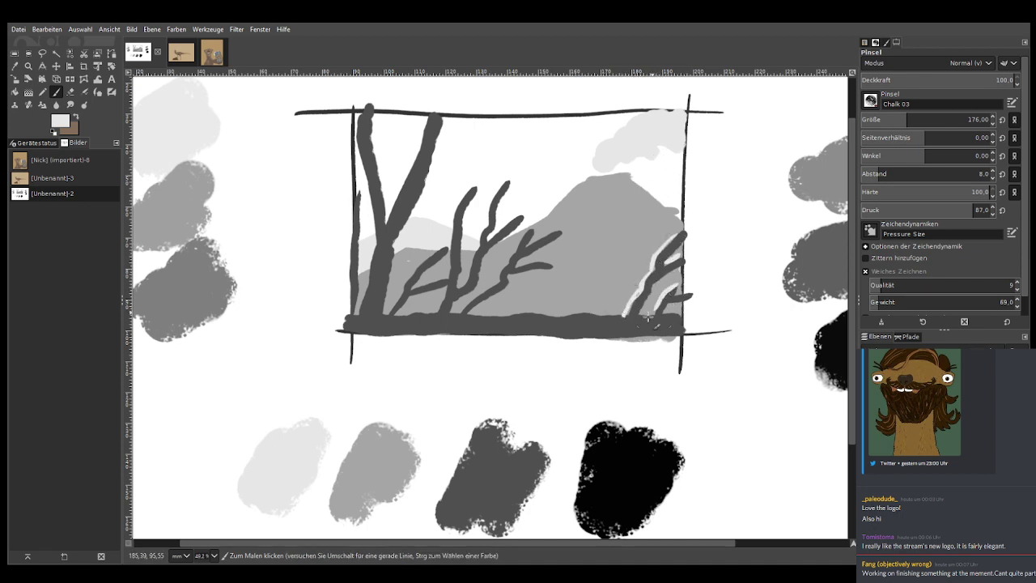
pyautogui.moveTo(485, 283)
pyautogui.mouseDown()
pyautogui.moveTo(469, 303)
pyautogui.moveTo(510, 263)
pyautogui.moveTo(542, 255)
pyautogui.moveTo(531, 241)
pyautogui.moveTo(544, 237)
pyautogui.moveTo(528, 235)
pyautogui.moveTo(486, 288)
pyautogui.moveTo(446, 303)
pyautogui.moveTo(483, 236)
pyautogui.moveTo(510, 221)
pyautogui.moveTo(481, 234)
pyautogui.moveTo(498, 190)
pyautogui.moveTo(452, 213)
pyautogui.moveTo(466, 189)
pyautogui.moveTo(438, 317)
pyautogui.mouseUp()
pyautogui.moveTo(442, 278)
pyautogui.mouseDown()
pyautogui.moveTo(403, 288)
pyautogui.moveTo(440, 247)
pyautogui.moveTo(391, 302)
pyautogui.moveTo(352, 302)
pyautogui.moveTo(355, 314)
pyautogui.moveTo(428, 118)
pyautogui.mouseUp()
pyautogui.moveTo(381, 245); pyautogui.dragTo(362, 108)
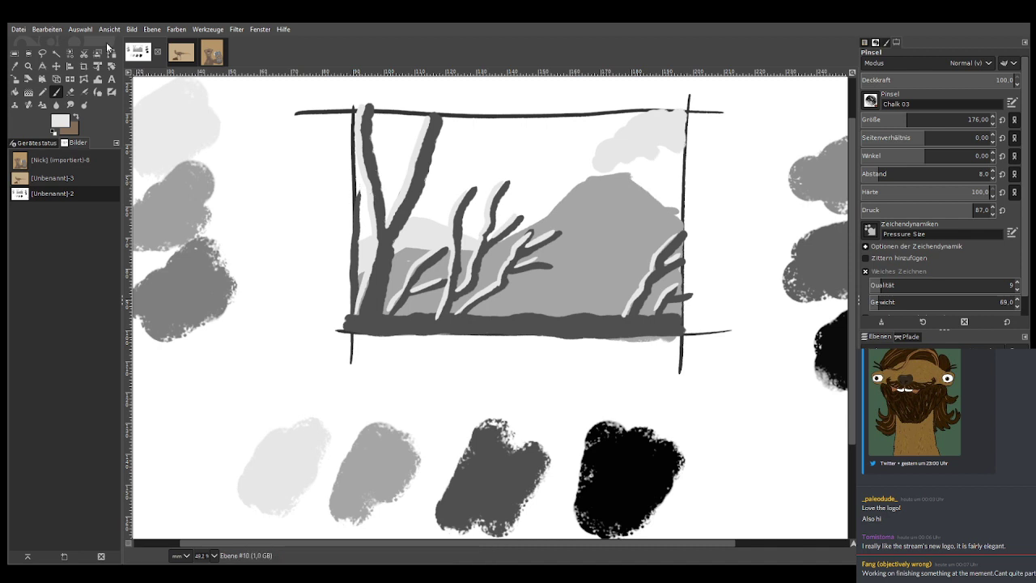
# Paint a four-legged animal silhouette in the third swatch's dark grey, standing on the ground near the right-hand branches
pyautogui.click(14, 66)
pyautogui.click(500, 474)
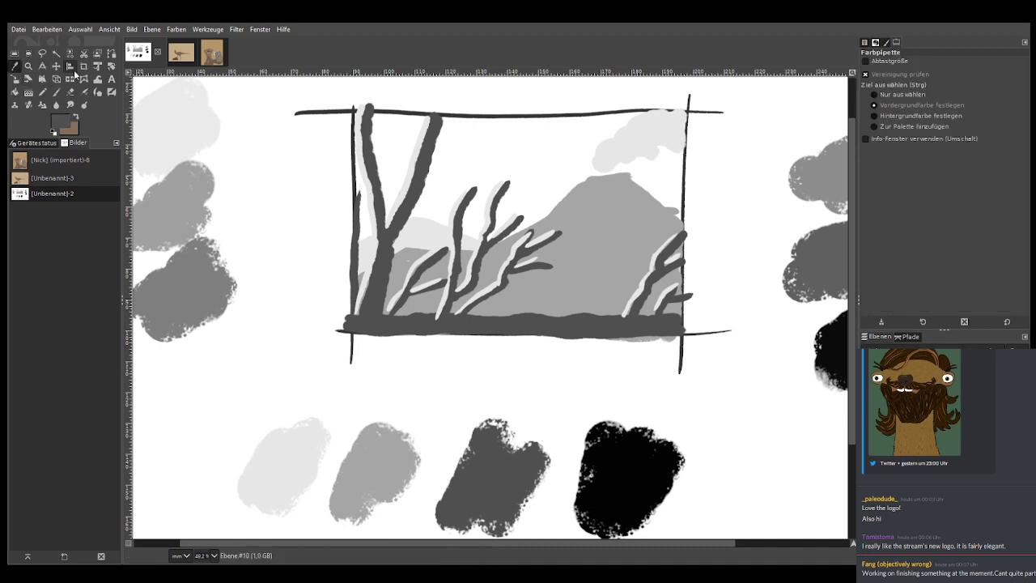
pyautogui.click(60, 91)
pyautogui.moveTo(589, 288)
pyautogui.mouseDown()
pyautogui.moveTo(544, 286)
pyautogui.moveTo(579, 297)
pyautogui.moveTo(586, 315)
pyautogui.moveTo(570, 297)
pyautogui.moveTo(566, 314)
pyautogui.moveTo(580, 284)
pyautogui.moveTo(590, 293)
pyautogui.moveTo(588, 268)
pyautogui.moveTo(634, 288)
pyautogui.moveTo(595, 276)
pyautogui.moveTo(616, 284)
pyautogui.moveTo(594, 312)
pyautogui.moveTo(586, 286)
pyautogui.moveTo(555, 284)
pyautogui.moveTo(607, 308)
pyautogui.moveTo(607, 279)
pyautogui.moveTo(637, 271)
pyautogui.moveTo(629, 290)
pyautogui.moveTo(593, 291)
pyautogui.moveTo(606, 278)
pyautogui.moveTo(595, 270)
pyautogui.moveTo(567, 278)
pyautogui.mouseUp()
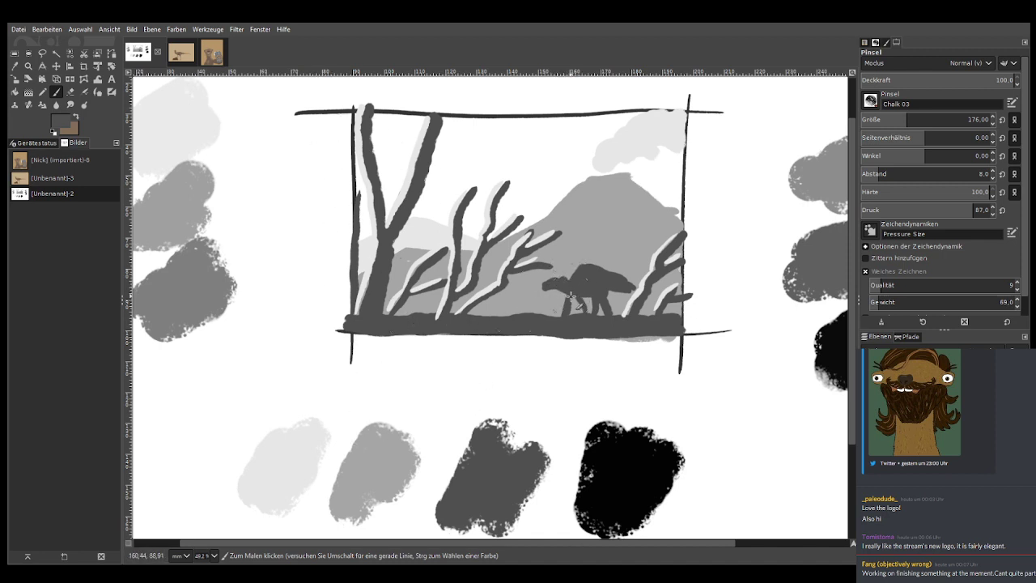
# Outline the animal's head, back and front leg and the ground's upper edge in the lightest grey at brush size 48
pyautogui.keyDown('ctrl'); pyautogui.click(297, 424); pyautogui.keyUp('ctrl')
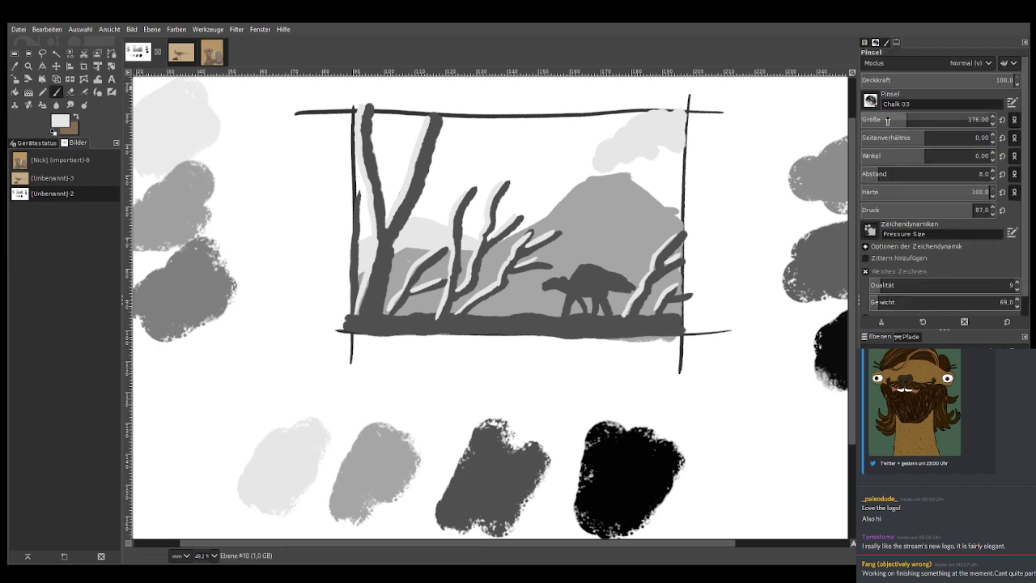
pyautogui.click(878, 119)
pyautogui.moveTo(559, 321); pyautogui.dragTo(559, 294)
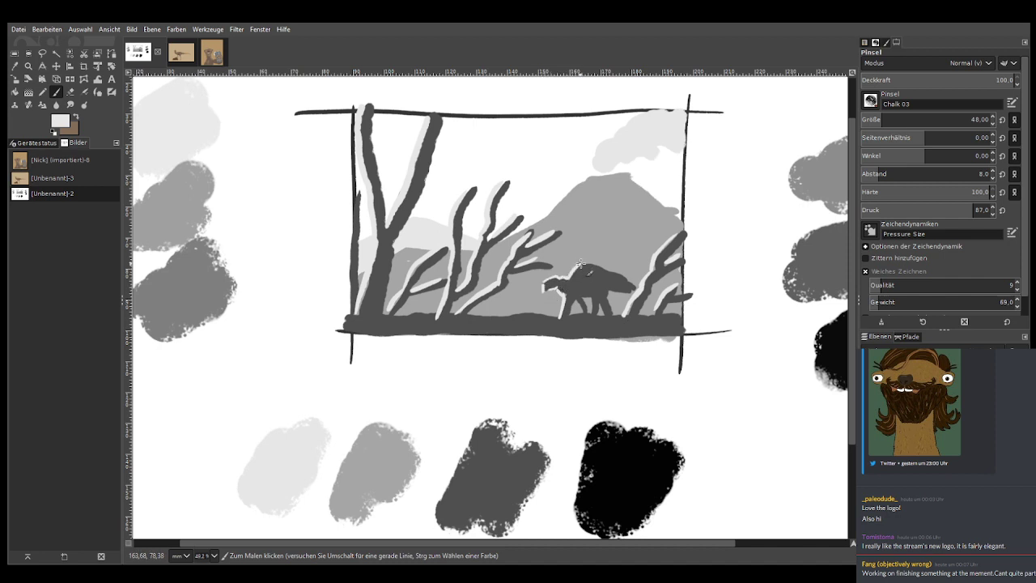
pyautogui.moveTo(579, 263)
pyautogui.mouseDown()
pyautogui.moveTo(617, 271)
pyautogui.moveTo(630, 290)
pyautogui.mouseUp()
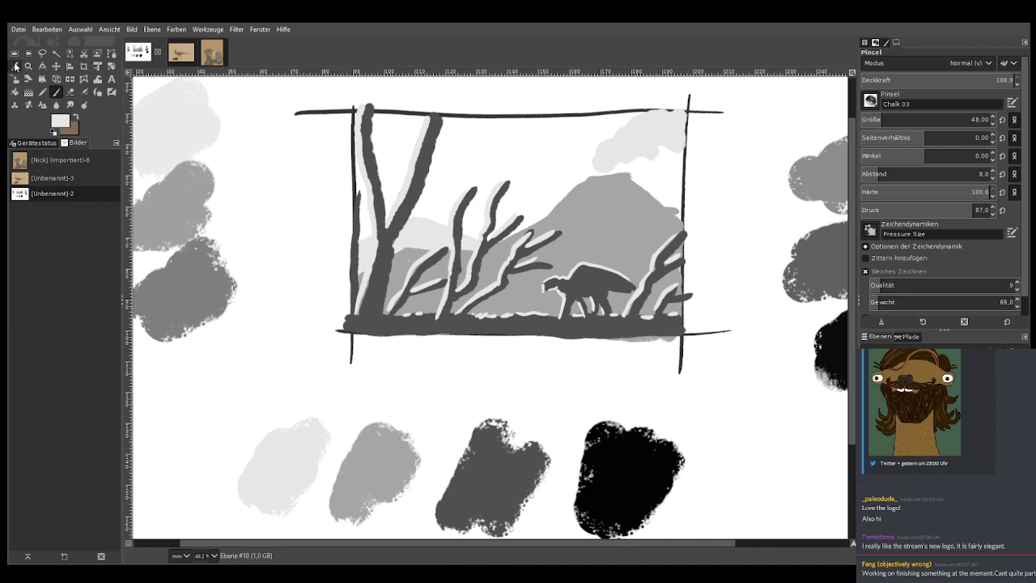
# Pick black from the darkest swatch and paint shadows on the branches at the frame's right edge and beneath the animal's legs
pyautogui.press('o')
pyautogui.click(628, 483)
pyautogui.press('p')
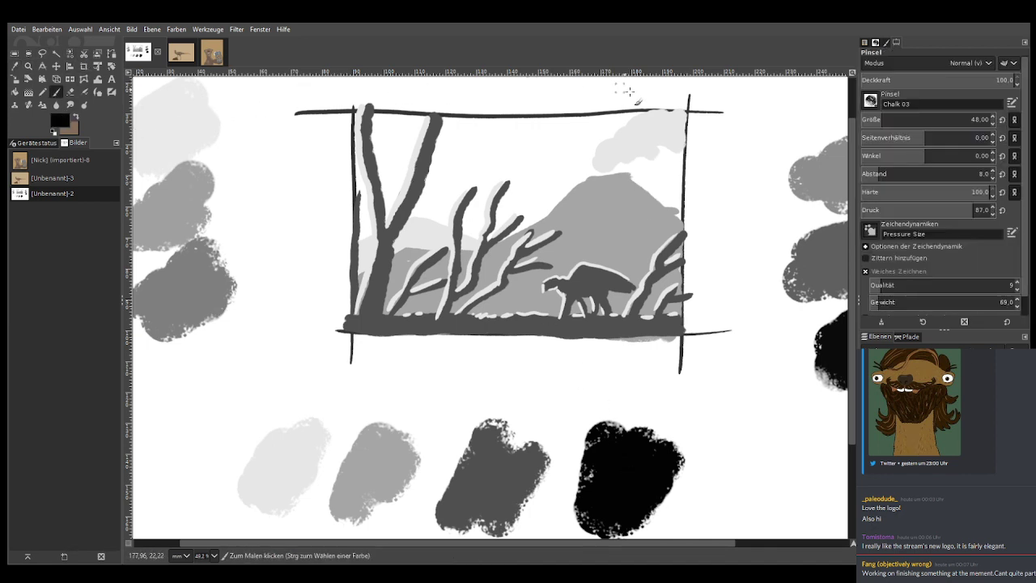
pyautogui.moveTo(645, 296); pyautogui.dragTo(682, 267)
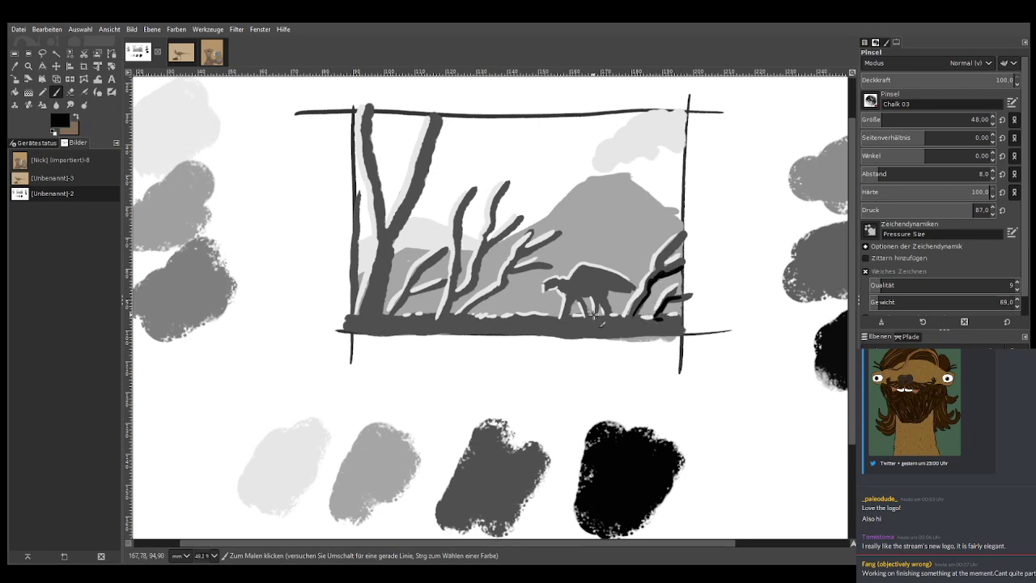
pyautogui.moveTo(602, 318)
pyautogui.mouseDown()
pyautogui.moveTo(571, 320)
pyautogui.moveTo(588, 300)
pyautogui.moveTo(572, 302)
pyautogui.mouseUp()
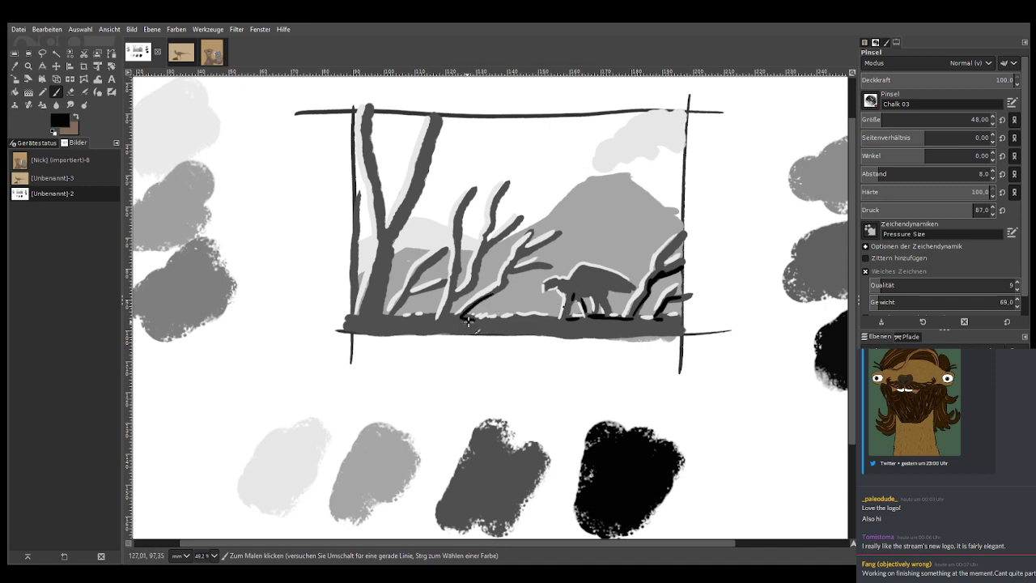
# Paint black shadows along the ground, the tall forked tree's trunks and the middle branches
pyautogui.moveTo(468, 321); pyautogui.dragTo(526, 322)
pyautogui.moveTo(444, 319)
pyautogui.mouseDown()
pyautogui.moveTo(471, 336)
pyautogui.moveTo(481, 329)
pyautogui.mouseUp()
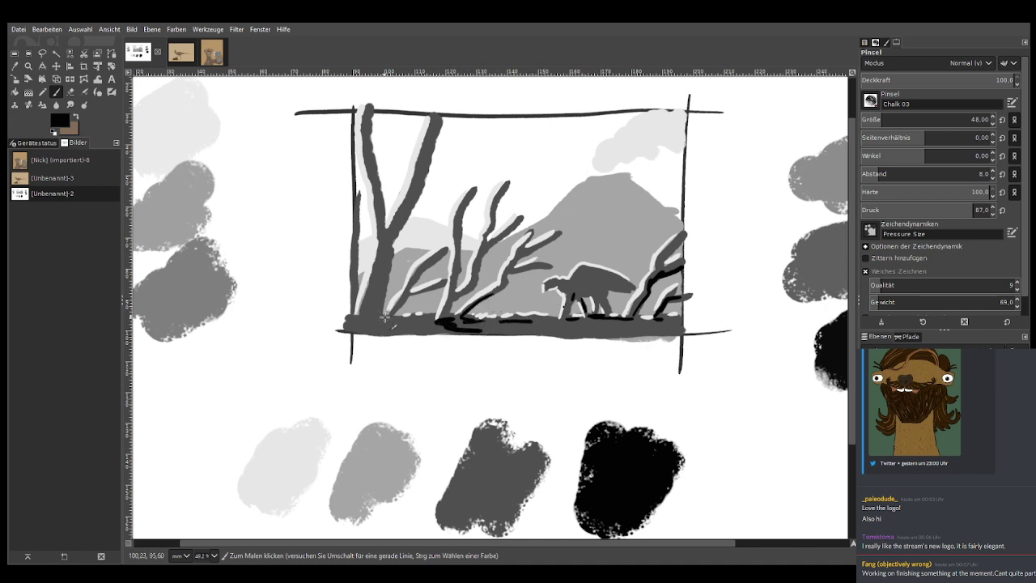
pyautogui.moveTo(385, 319)
pyautogui.mouseDown()
pyautogui.moveTo(384, 268)
pyautogui.moveTo(383, 287)
pyautogui.moveTo(372, 310)
pyautogui.moveTo(382, 225)
pyautogui.moveTo(411, 213)
pyautogui.moveTo(433, 134)
pyautogui.mouseUp()
pyautogui.moveTo(388, 239); pyautogui.dragTo(364, 147)
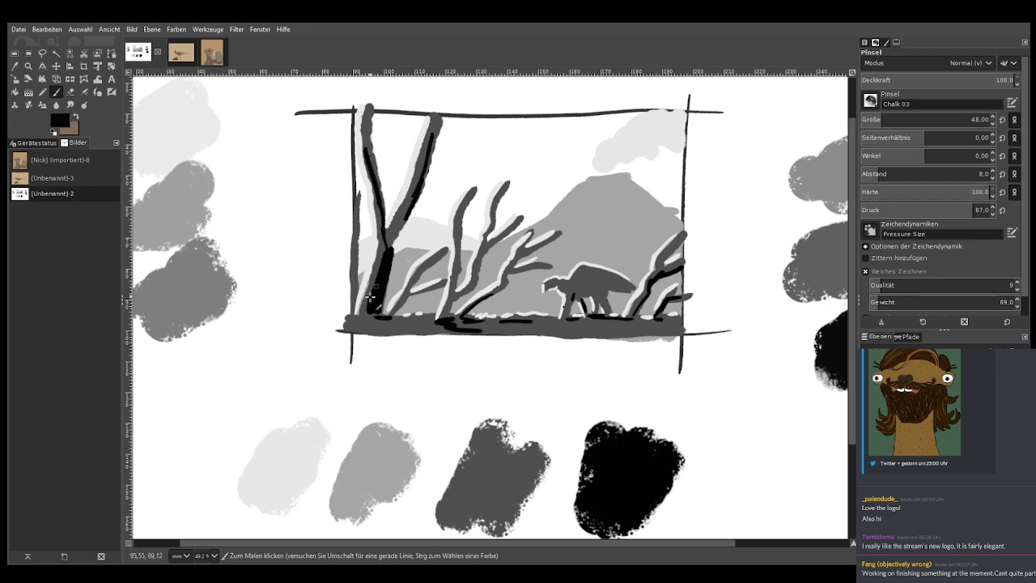
pyautogui.moveTo(447, 316); pyautogui.dragTo(487, 254)
pyautogui.moveTo(502, 290)
pyautogui.mouseDown()
pyautogui.moveTo(525, 252)
pyautogui.moveTo(552, 241)
pyautogui.mouseUp()
pyautogui.moveTo(448, 290); pyautogui.dragTo(458, 259)
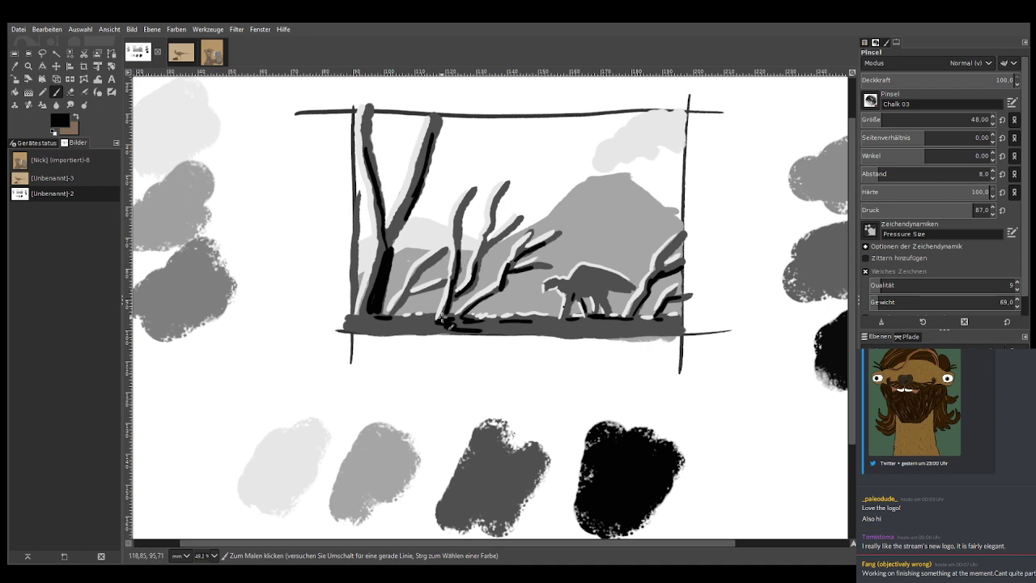
pyautogui.moveTo(423, 322); pyautogui.dragTo(559, 330)
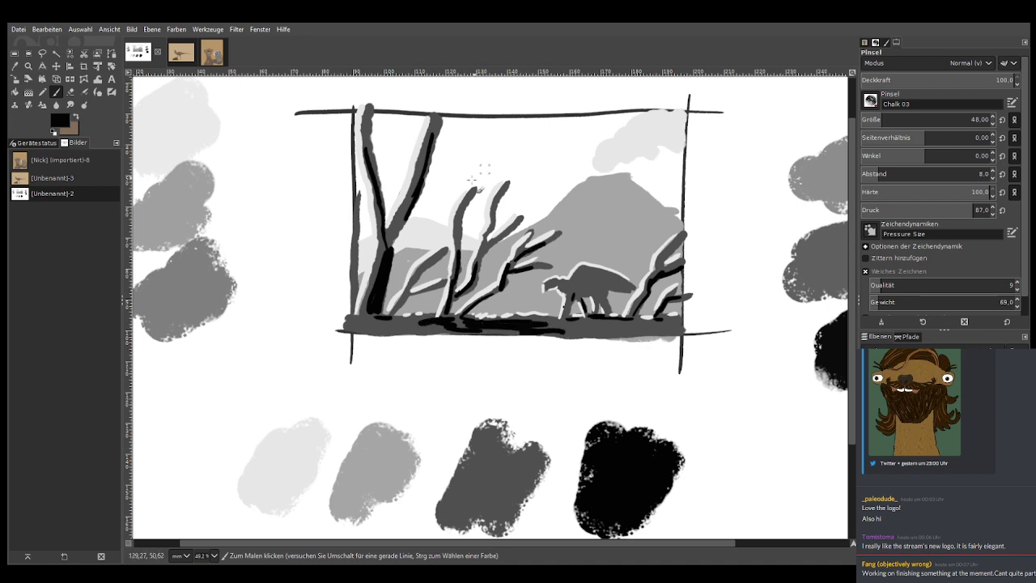
# Increase the brush size to 84 and try two thick black branches reaching in from the frame's left edge
pyautogui.press(']')
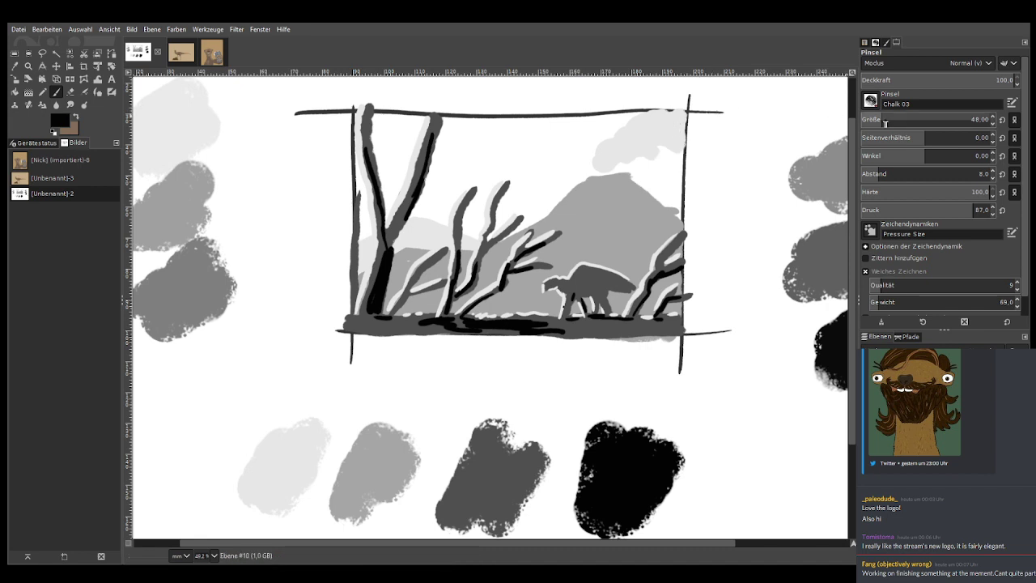
pyautogui.moveTo(471, 120)
pyautogui.mouseDown()
pyautogui.moveTo(345, 192)
pyautogui.moveTo(377, 198)
pyautogui.moveTo(494, 166)
pyautogui.moveTo(516, 147)
pyautogui.mouseUp()
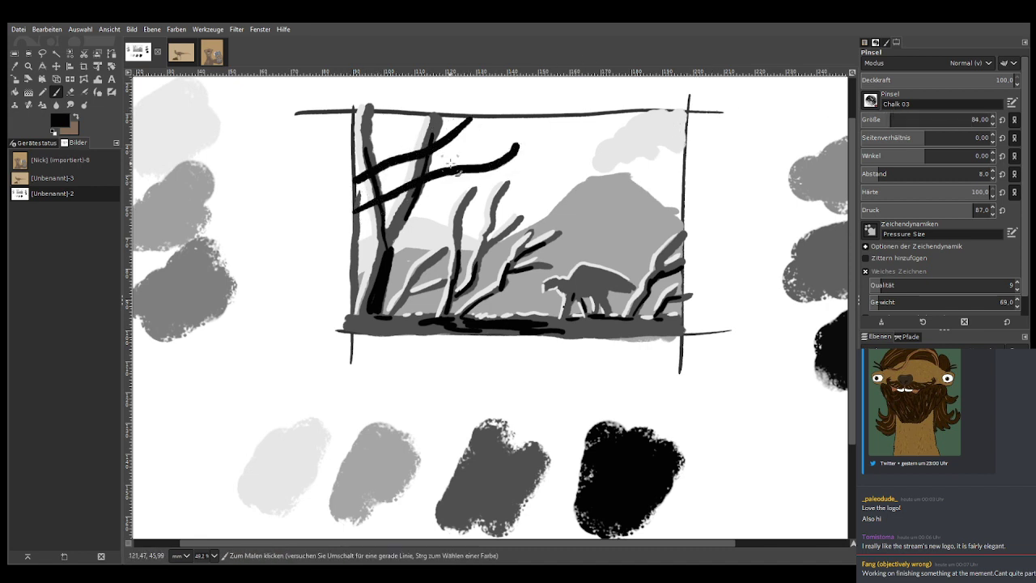
# Undo all the black strokes on the trees, branches, ground and animal
pyautogui.hotkey('ctrl', 'z')
pyautogui.hotkey('ctrl', 'z')
pyautogui.hotkey('ctrl', 'z')
pyautogui.hotkey('ctrl', 'z')
pyautogui.hotkey('ctrl', 'z')
pyautogui.hotkey('ctrl', 'z')
pyautogui.hotkey('ctrl', 'z')
pyautogui.hotkey('ctrl', 'z')
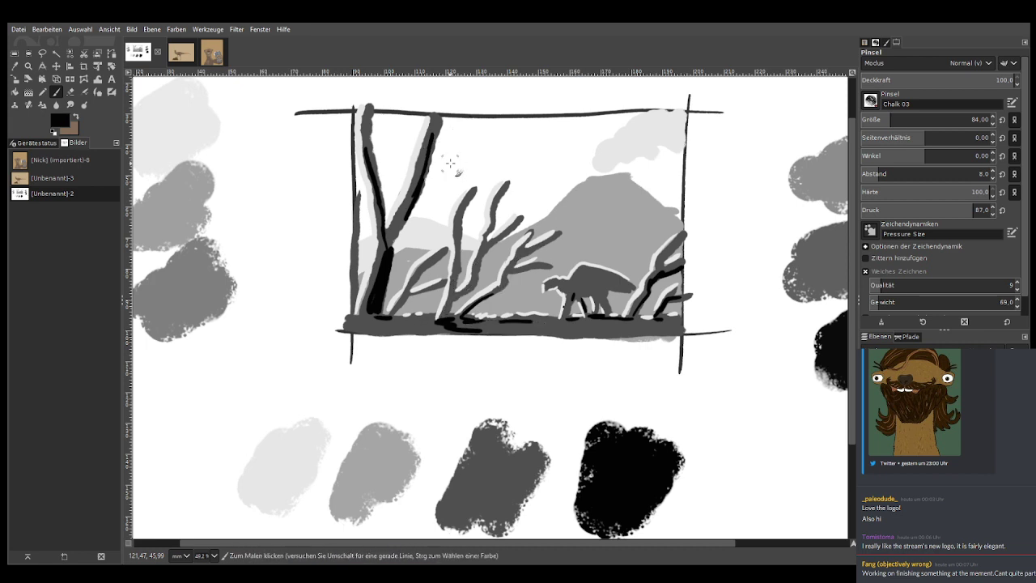
pyautogui.hotkey('ctrl', 'z')
pyautogui.hotkey('ctrl', 'z')
pyautogui.hotkey('ctrl', 'z')
pyautogui.hotkey('ctrl', 'z')
pyautogui.hotkey('ctrl', 'z')
pyautogui.hotkey('ctrl', 'z')
pyautogui.hotkey('ctrl', 'z')
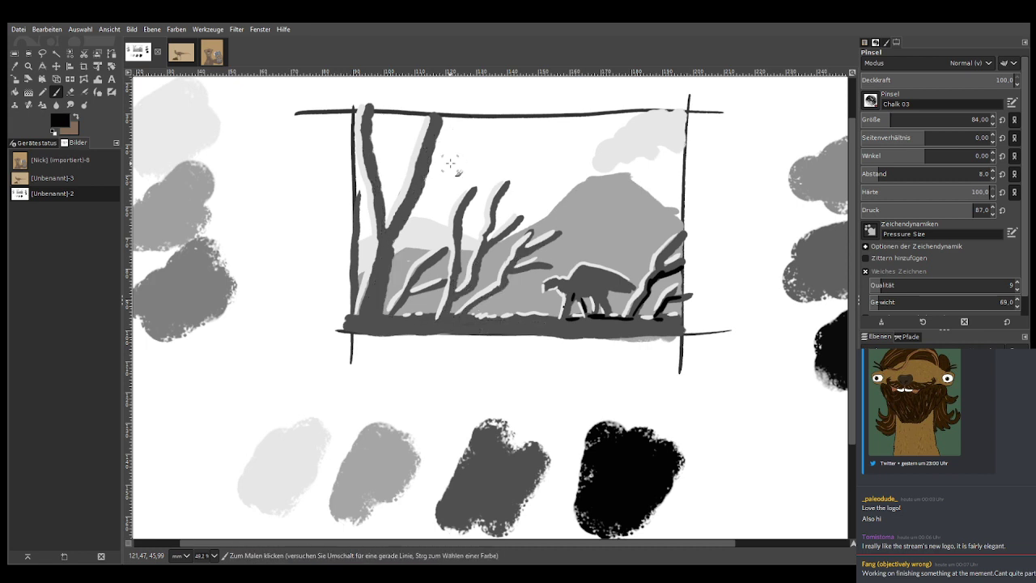
pyautogui.hotkey('ctrl', 'z')
pyautogui.hotkey('ctrl', 'z')
pyautogui.hotkey('ctrl', 'z')
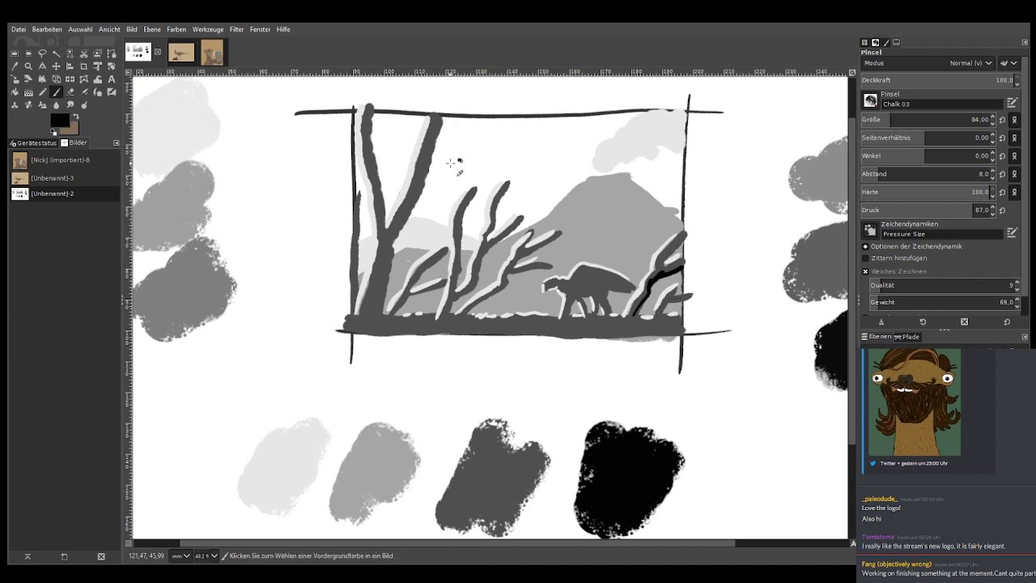
pyautogui.hotkey('ctrl', 'z')
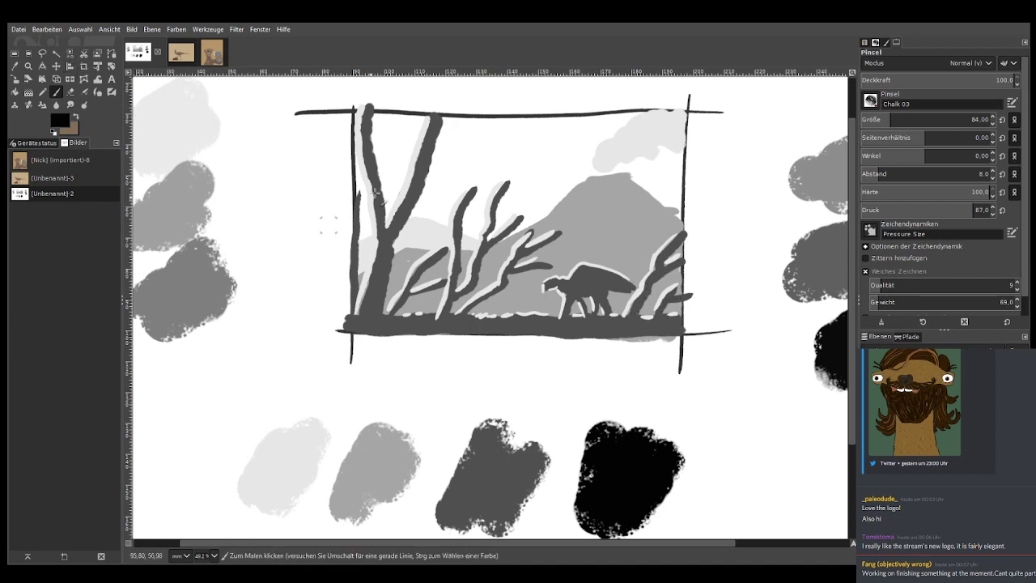
# Paint thick, forking black branches reaching from the frame's left edge across the tall tree towards the mountain at brush size 84
pyautogui.moveTo(475, 122)
pyautogui.mouseDown()
pyautogui.moveTo(462, 152)
pyautogui.moveTo(356, 188)
pyautogui.moveTo(535, 210)
pyautogui.mouseUp()
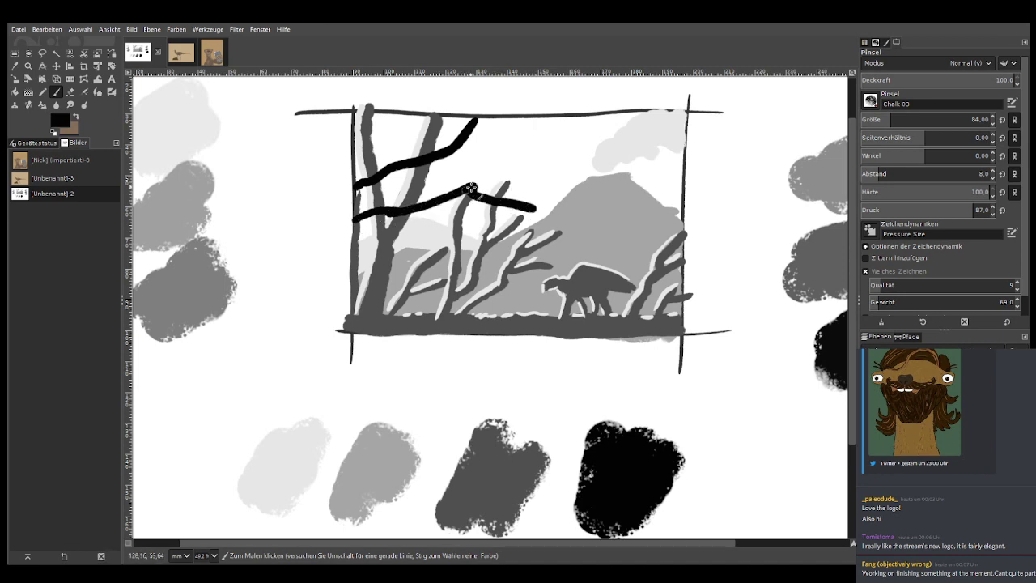
pyautogui.moveTo(522, 130)
pyautogui.mouseDown()
pyautogui.moveTo(460, 191)
pyautogui.moveTo(357, 220)
pyautogui.moveTo(436, 201)
pyautogui.moveTo(581, 207)
pyautogui.mouseUp()
pyautogui.moveTo(495, 198)
pyautogui.mouseDown()
pyautogui.moveTo(523, 178)
pyautogui.moveTo(562, 170)
pyautogui.mouseUp()
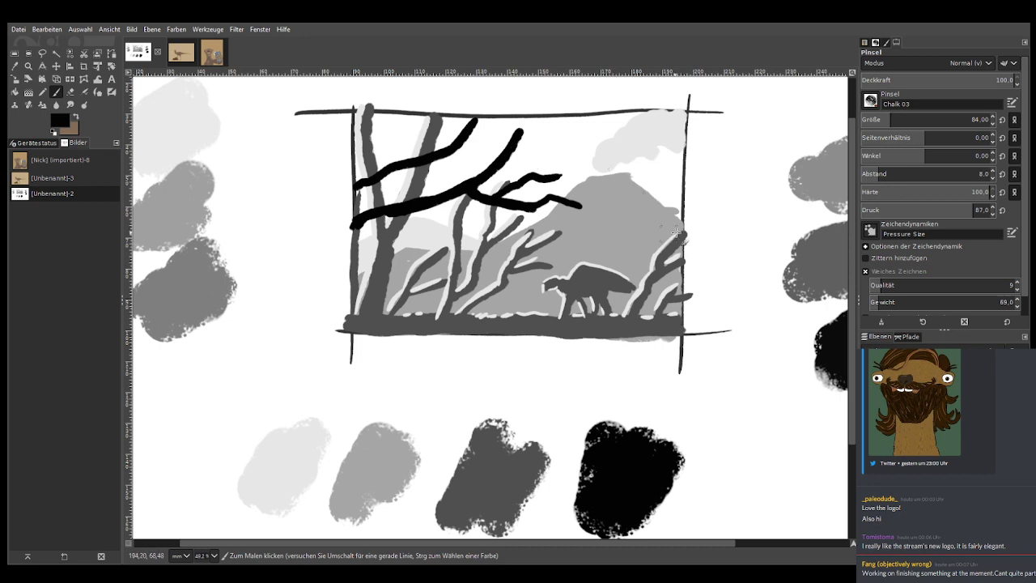
# Paint three forked black branches reaching inward from the frame's right edge over the cloud and mountain
pyautogui.moveTo(677, 233)
pyautogui.mouseDown()
pyautogui.moveTo(599, 226)
pyautogui.moveTo(609, 246)
pyautogui.mouseUp()
pyautogui.moveTo(663, 176)
pyautogui.mouseDown()
pyautogui.moveTo(684, 188)
pyautogui.moveTo(620, 198)
pyautogui.mouseUp()
pyautogui.moveTo(685, 139); pyautogui.dragTo(604, 123)
pyautogui.moveTo(643, 136); pyautogui.dragTo(599, 154)
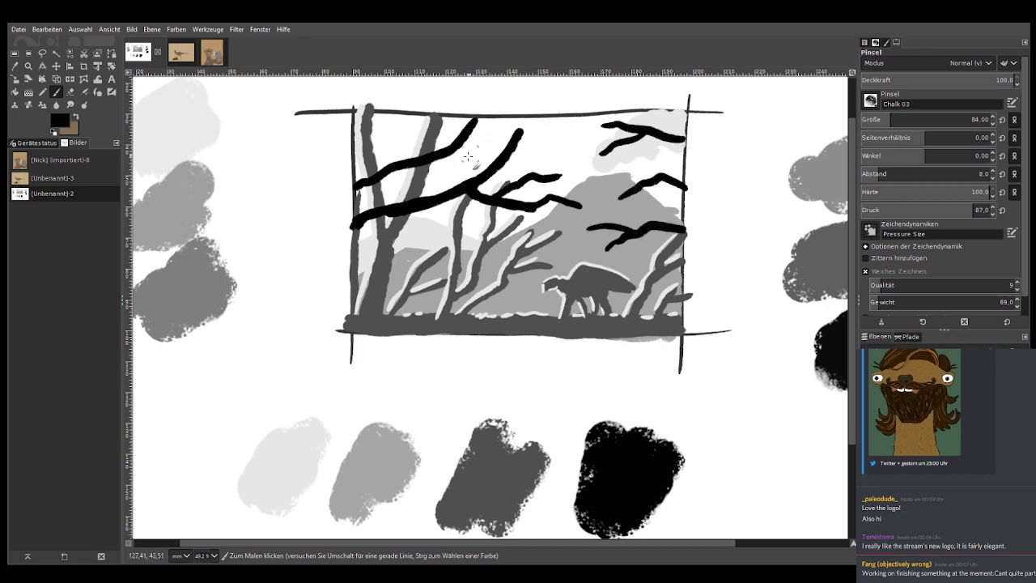
# Add black side twigs and forks to the left-hand foreground branches and thicken their bases at the frame edge
pyautogui.moveTo(451, 154); pyautogui.dragTo(562, 144)
pyautogui.moveTo(531, 113); pyautogui.dragTo(500, 152)
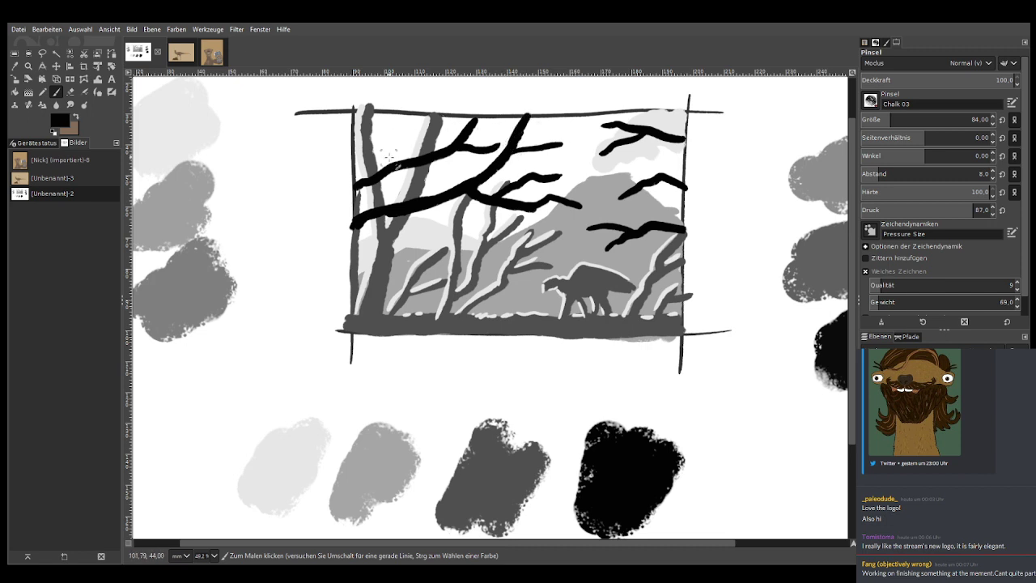
pyautogui.moveTo(388, 151)
pyautogui.mouseDown()
pyautogui.moveTo(408, 118)
pyautogui.moveTo(394, 162)
pyautogui.moveTo(367, 176)
pyautogui.mouseUp()
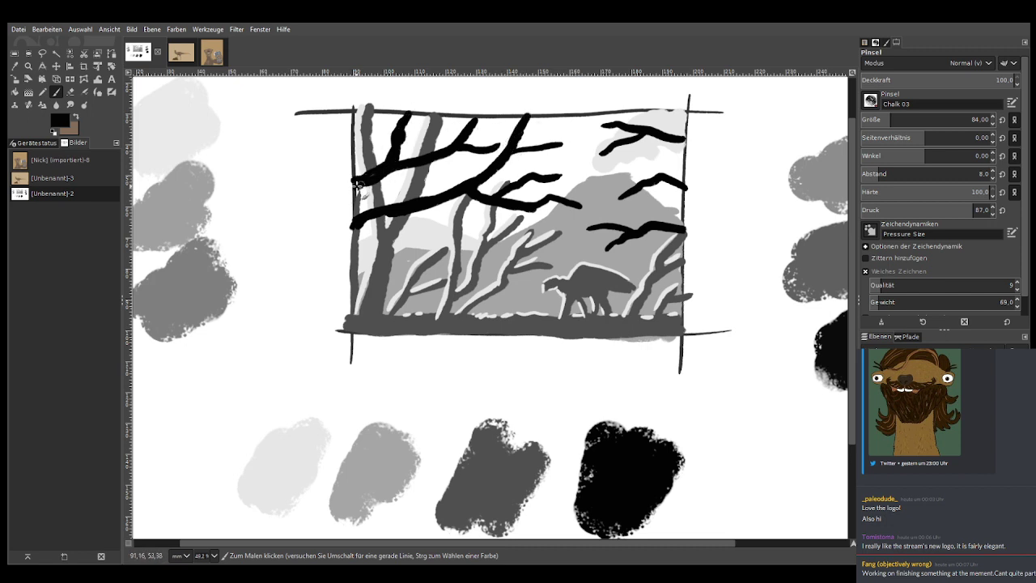
pyautogui.moveTo(382, 217); pyautogui.dragTo(353, 244)
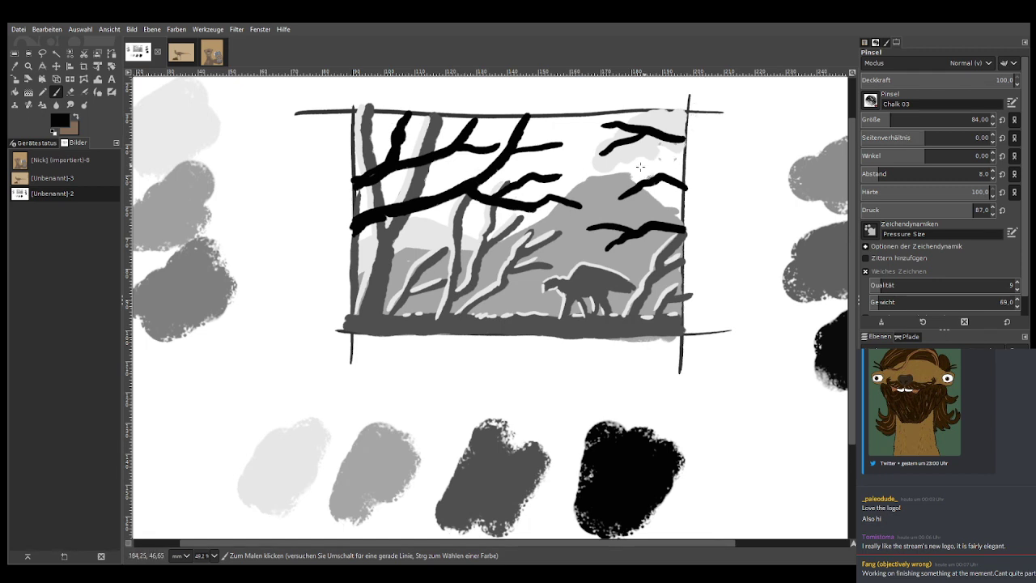
pyautogui.moveTo(555, 178); pyautogui.dragTo(583, 167)
pyautogui.moveTo(511, 191)
pyautogui.mouseDown()
pyautogui.moveTo(474, 194)
pyautogui.moveTo(508, 203)
pyautogui.moveTo(533, 192)
pyautogui.mouseUp()
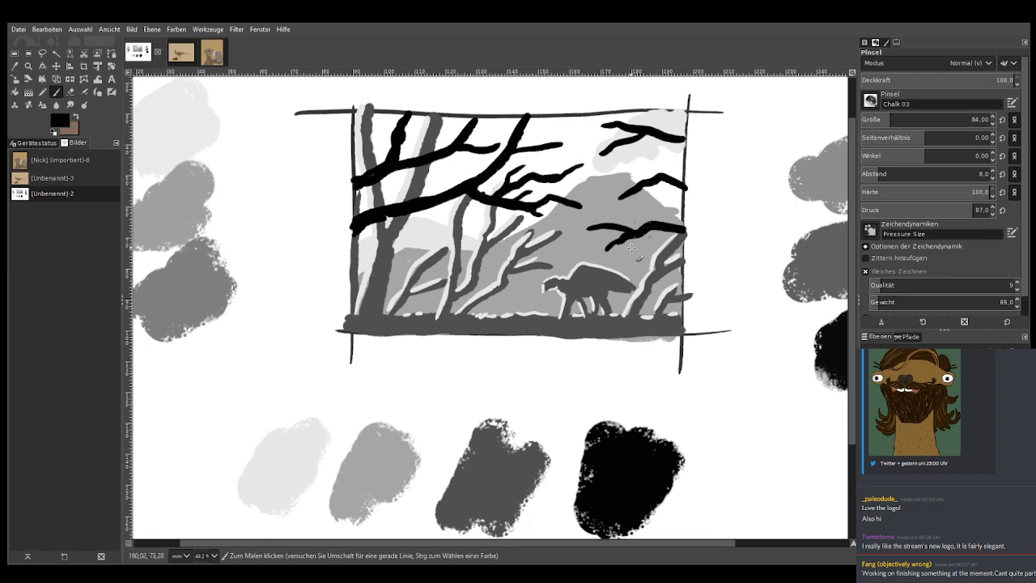
# Paint black foreground stems near the tall tree's base and a rough black strip along the bottom of the ground
pyautogui.moveTo(384, 332)
pyautogui.mouseDown()
pyautogui.moveTo(427, 298)
pyautogui.moveTo(369, 306)
pyautogui.mouseUp()
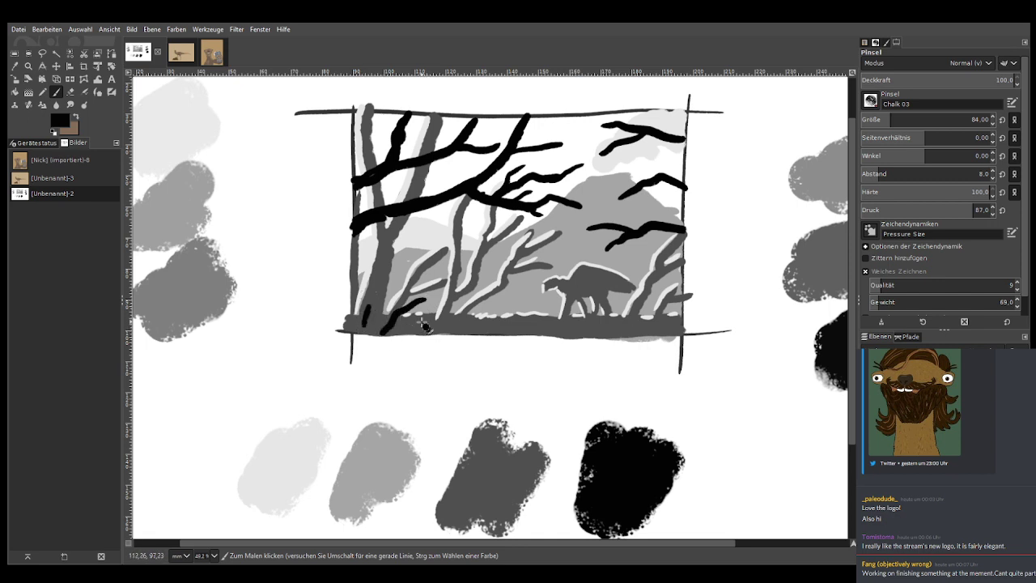
pyautogui.moveTo(437, 332)
pyautogui.mouseDown()
pyautogui.moveTo(433, 276)
pyautogui.moveTo(423, 291)
pyautogui.moveTo(442, 259)
pyautogui.moveTo(418, 332)
pyautogui.mouseUp()
pyautogui.moveTo(346, 331); pyautogui.dragTo(690, 331)
pyautogui.moveTo(622, 330); pyautogui.dragTo(347, 327)
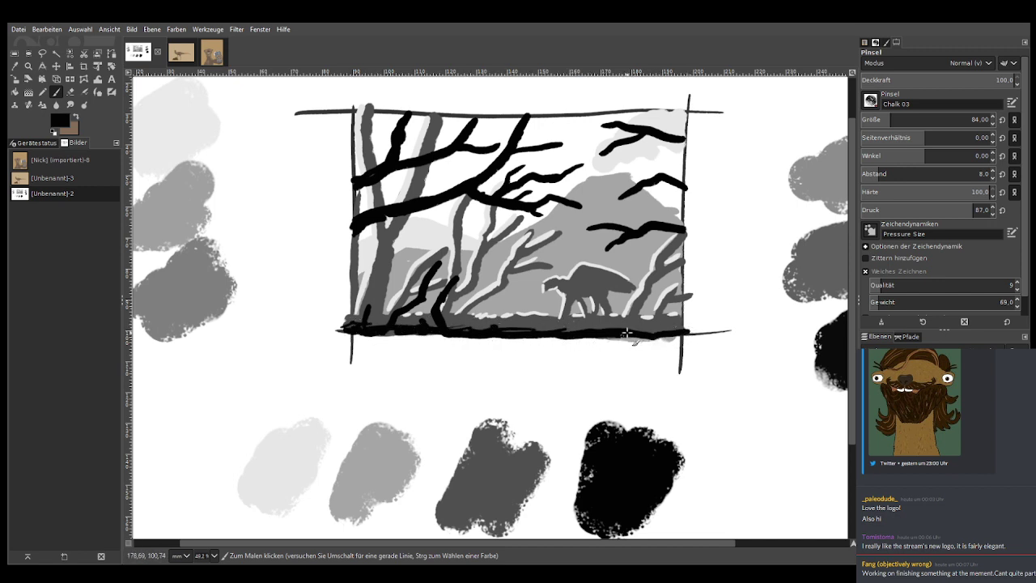
pyautogui.moveTo(685, 331); pyautogui.dragTo(408, 329)
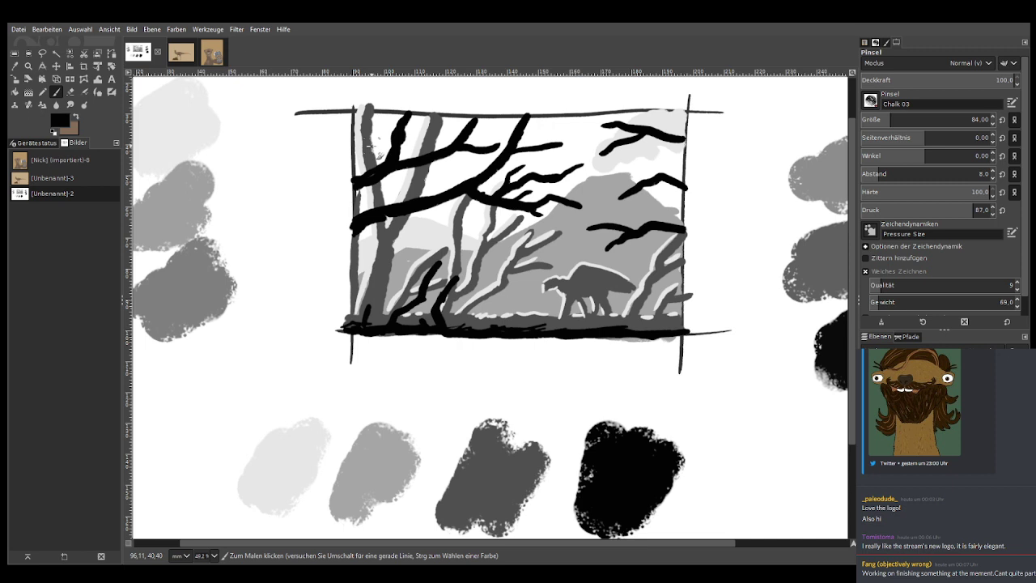
# Clear the landscape study from the canvas and draw a new empty rectangular frame in black at brush size 31
pyautogui.press('z')
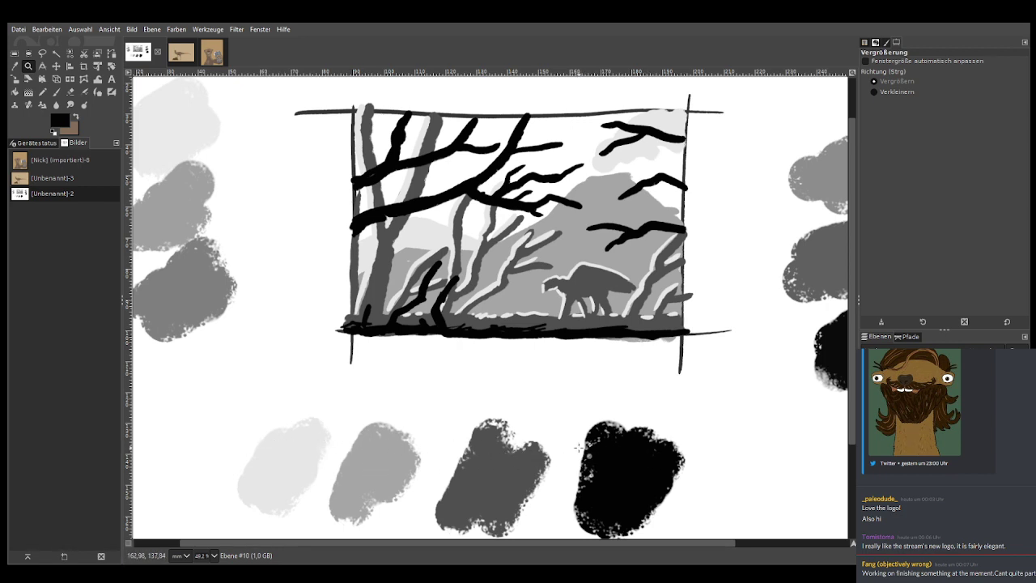
pyautogui.hotkey('ctrl', 'z')
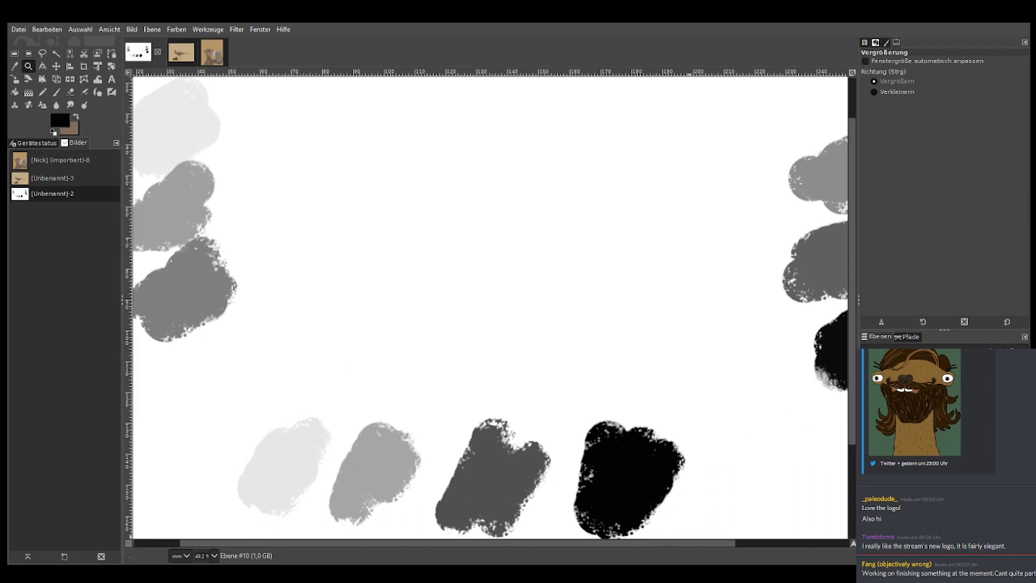
pyautogui.press('p')
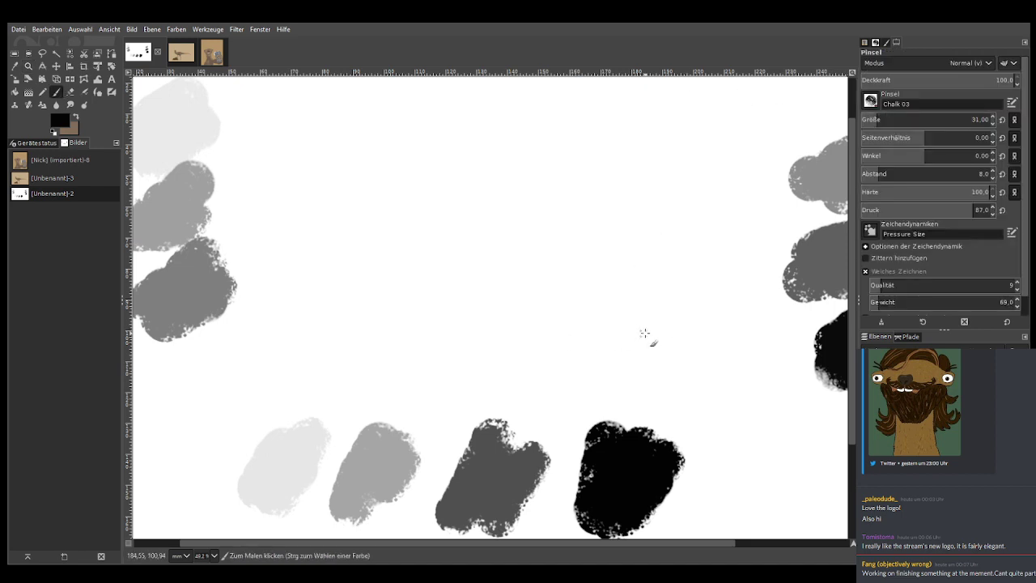
pyautogui.moveTo(662, 333)
pyautogui.mouseDown()
pyautogui.moveTo(335, 340)
pyautogui.moveTo(343, 121)
pyautogui.moveTo(455, 133)
pyautogui.moveTo(695, 126)
pyautogui.moveTo(665, 201)
pyautogui.moveTo(664, 397)
pyautogui.moveTo(680, 332)
pyautogui.mouseUp()
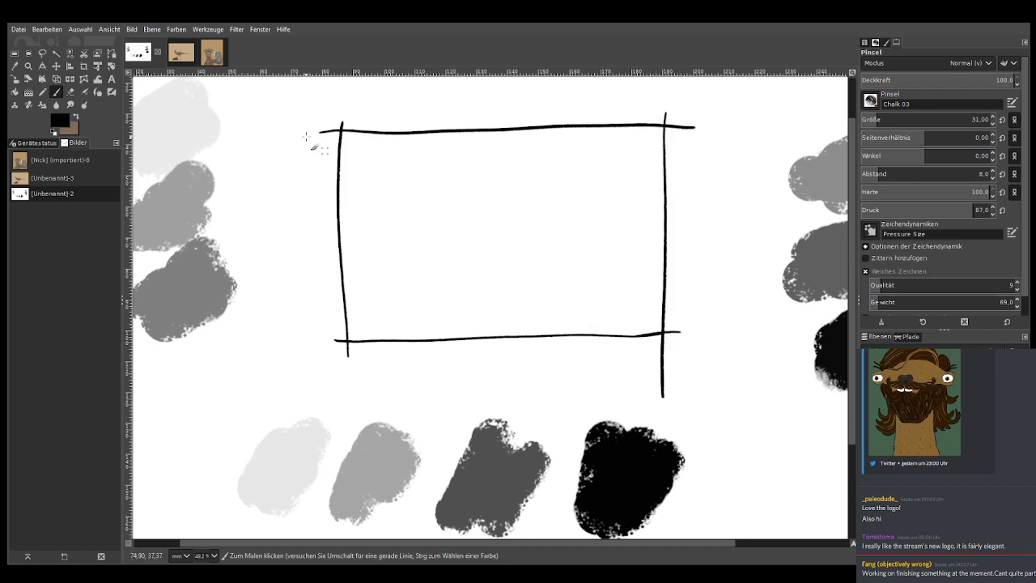
pyautogui.moveTo(348, 340); pyautogui.dragTo(350, 374)
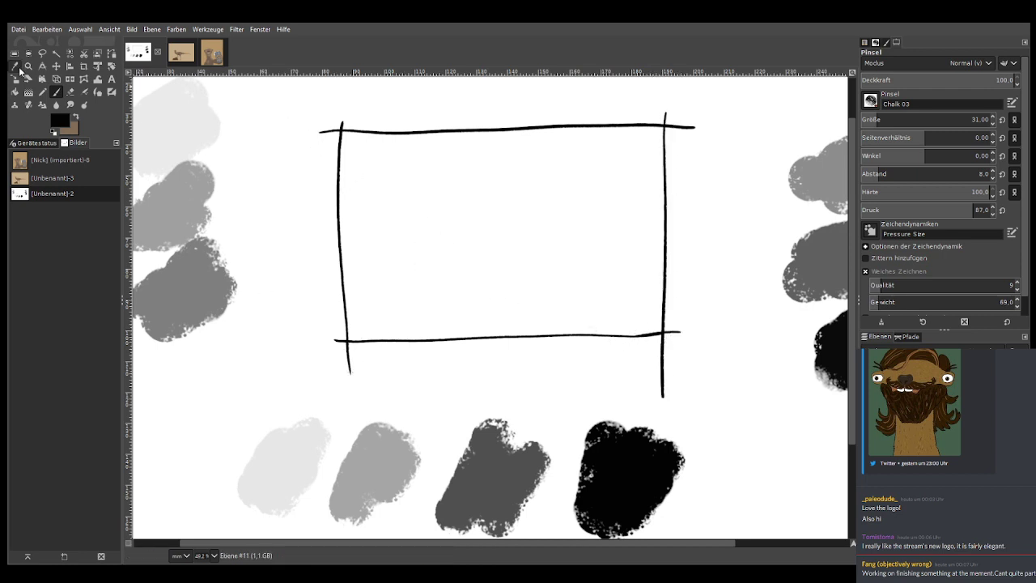
# Draw a black arrow above the lower swatches from lightest to black, and undo the bracket over the two darkest
pyautogui.click(15, 66)
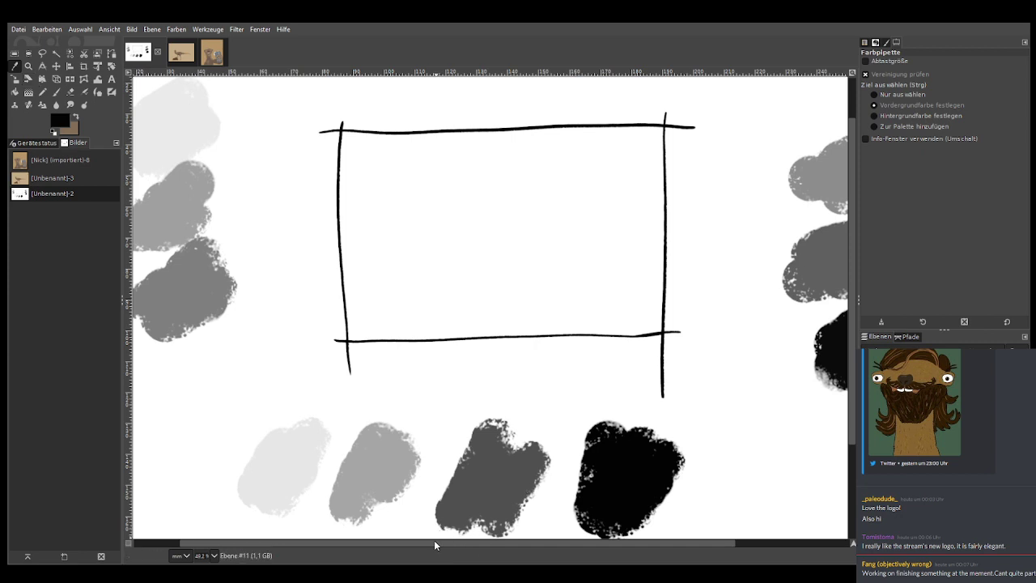
pyautogui.moveTo(434, 540); pyautogui.dragTo(504, 540)
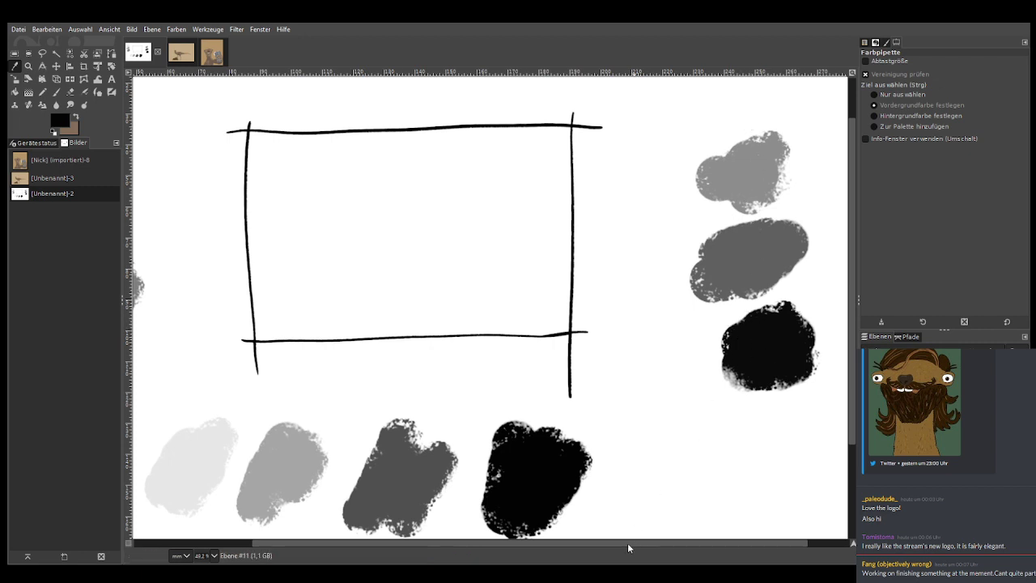
pyautogui.moveTo(629, 543); pyautogui.dragTo(555, 554)
pyautogui.click(56, 93)
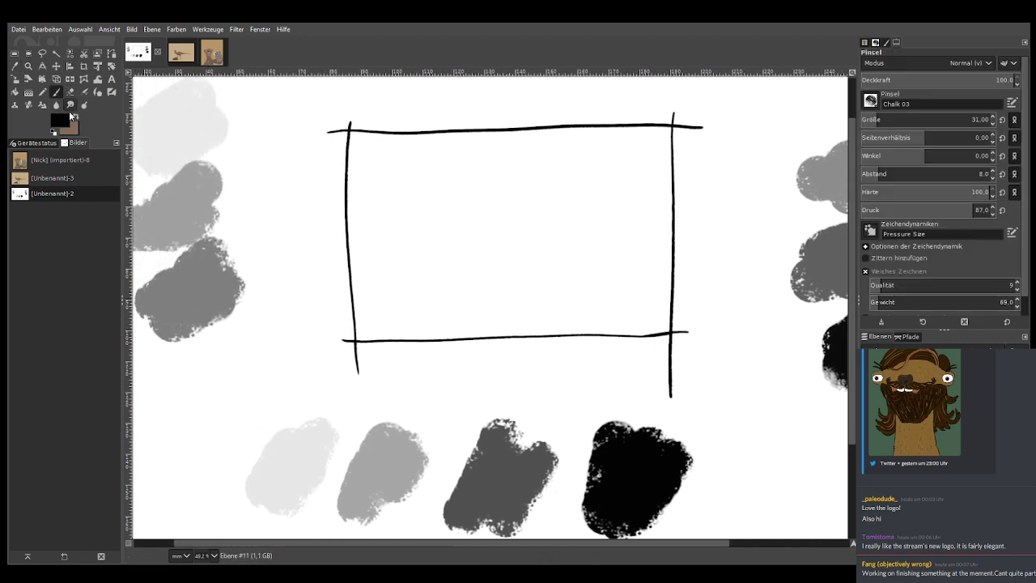
pyautogui.moveTo(312, 401)
pyautogui.mouseDown()
pyautogui.moveTo(657, 392)
pyautogui.moveTo(649, 403)
pyautogui.moveTo(662, 393)
pyautogui.moveTo(491, 406)
pyautogui.mouseUp()
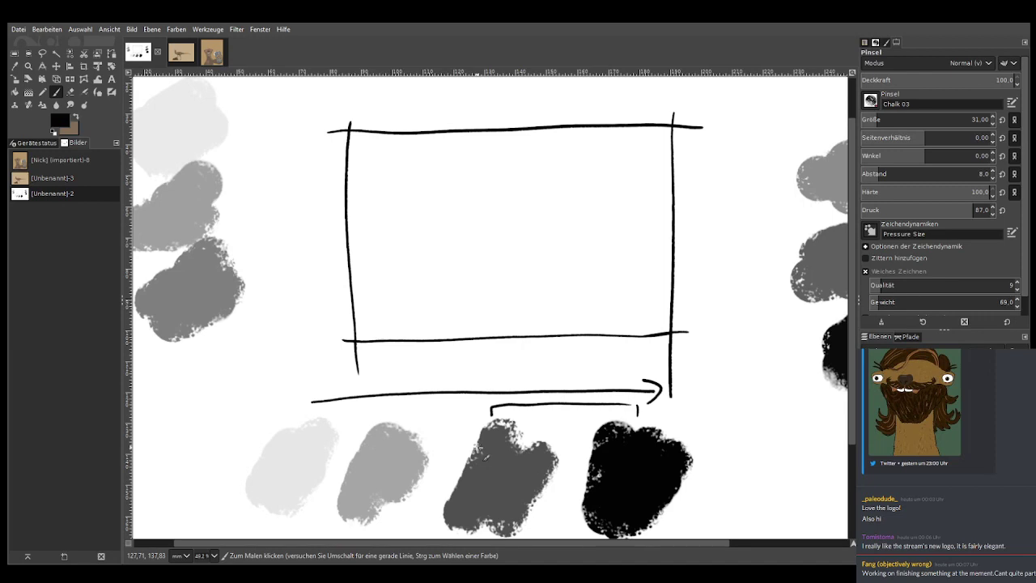
pyautogui.hotkey('ctrl', 'z')
# Pick the mid grey from the uppermost right-hand swatch and fill the whole frame with it at brush size 279
pyautogui.press('o')
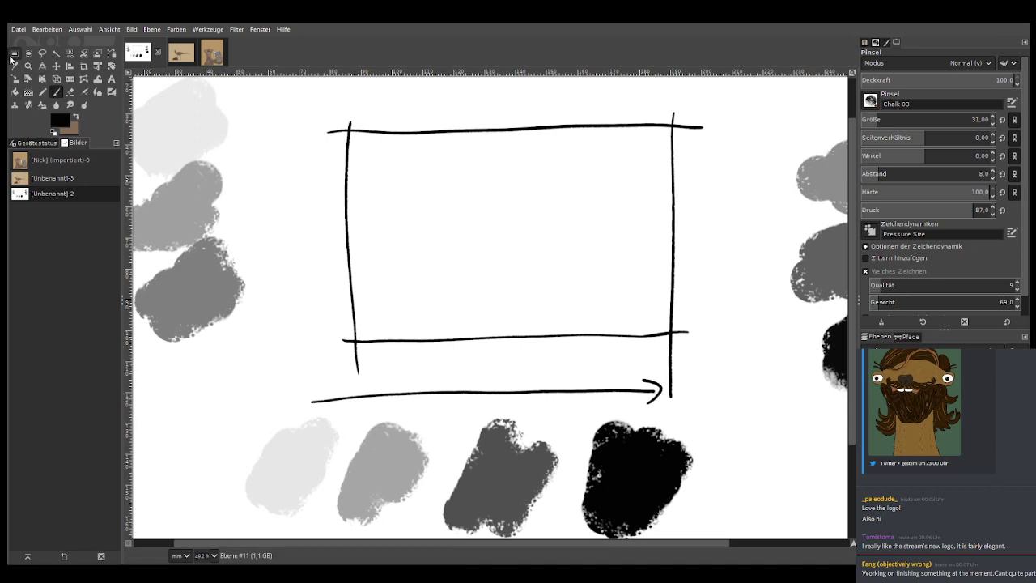
pyautogui.click(808, 154)
pyautogui.press('p')
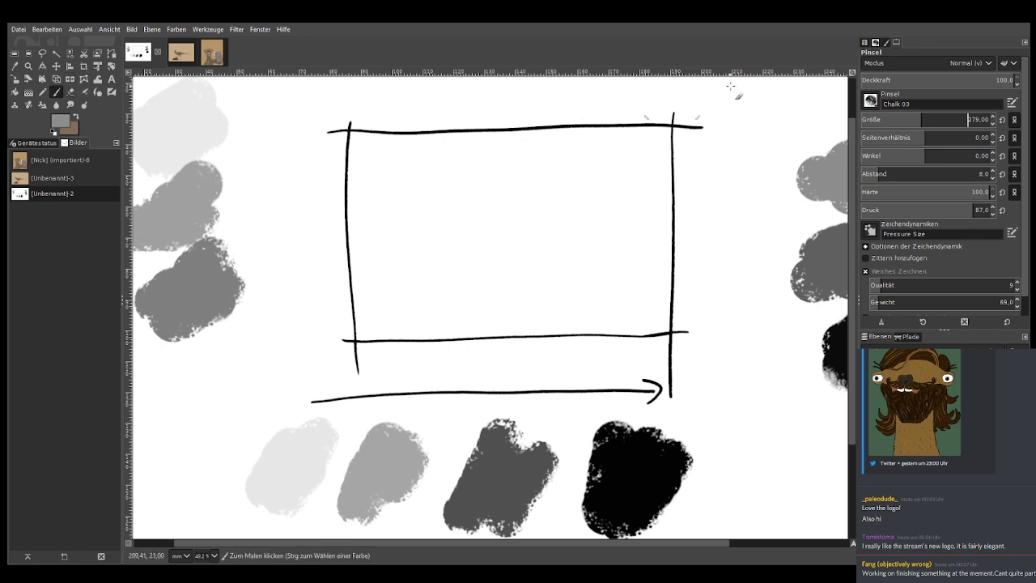
pyautogui.moveTo(647, 276)
pyautogui.mouseDown()
pyautogui.moveTo(614, 307)
pyautogui.moveTo(636, 325)
pyautogui.moveTo(370, 330)
pyautogui.moveTo(359, 148)
pyautogui.moveTo(659, 137)
pyautogui.moveTo(660, 323)
pyautogui.moveTo(386, 313)
pyautogui.moveTo(390, 165)
pyautogui.moveTo(442, 177)
pyautogui.moveTo(468, 210)
pyautogui.moveTo(501, 228)
pyautogui.moveTo(554, 297)
pyautogui.moveTo(623, 300)
pyautogui.moveTo(634, 258)
pyautogui.moveTo(654, 281)
pyautogui.moveTo(664, 263)
pyautogui.moveTo(664, 306)
pyautogui.moveTo(657, 142)
pyautogui.moveTo(369, 154)
pyautogui.moveTo(353, 139)
pyautogui.moveTo(366, 331)
pyautogui.moveTo(646, 326)
pyautogui.mouseUp()
pyautogui.click(13, 66)
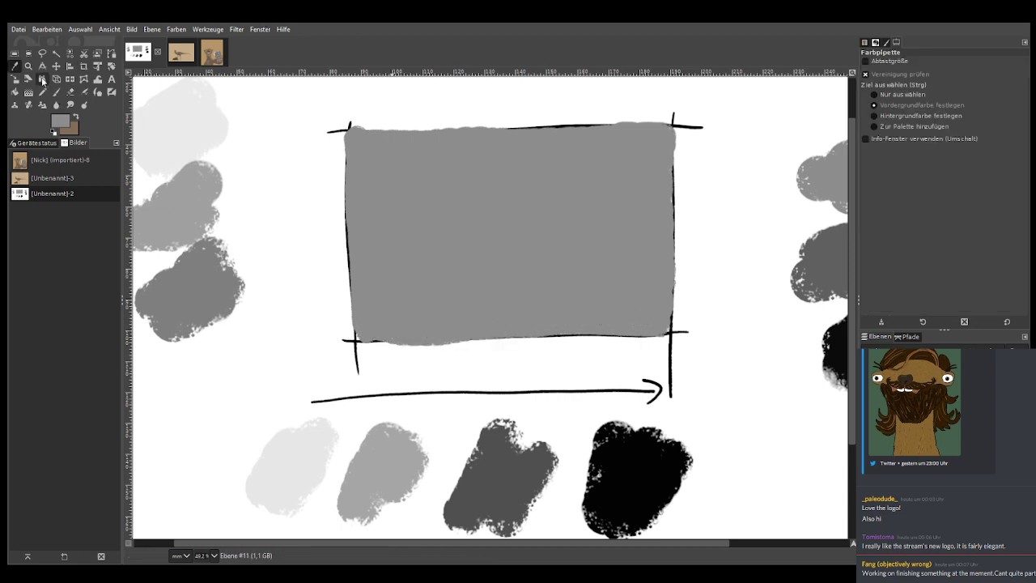
# Pick the dark grey from the middle right-hand swatch and paint two rounded rocks with rippled reflections at brush size 131
pyautogui.click(812, 250)
pyautogui.click(56, 92)
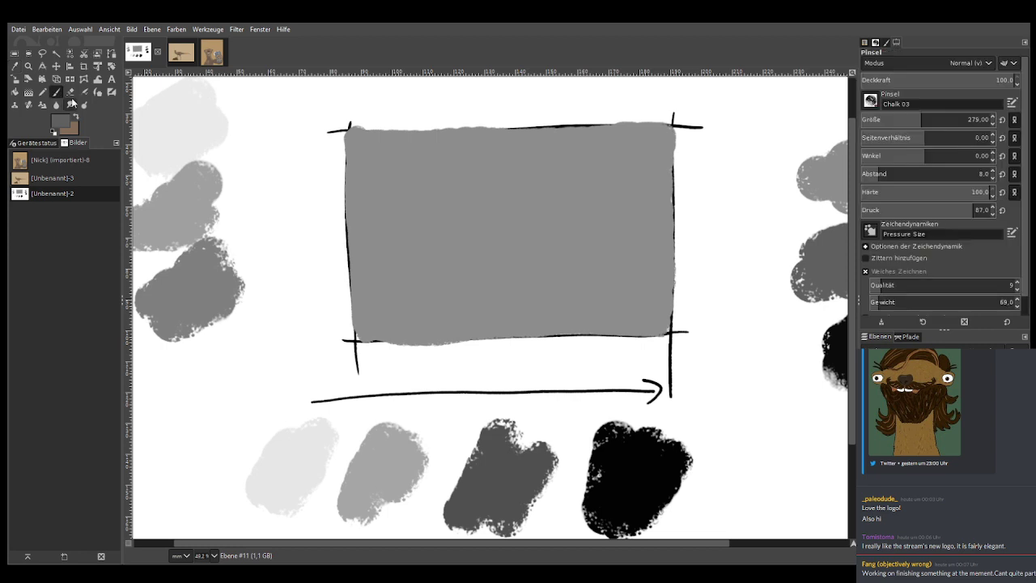
pyautogui.moveTo(901, 121); pyautogui.dragTo(582, 119)
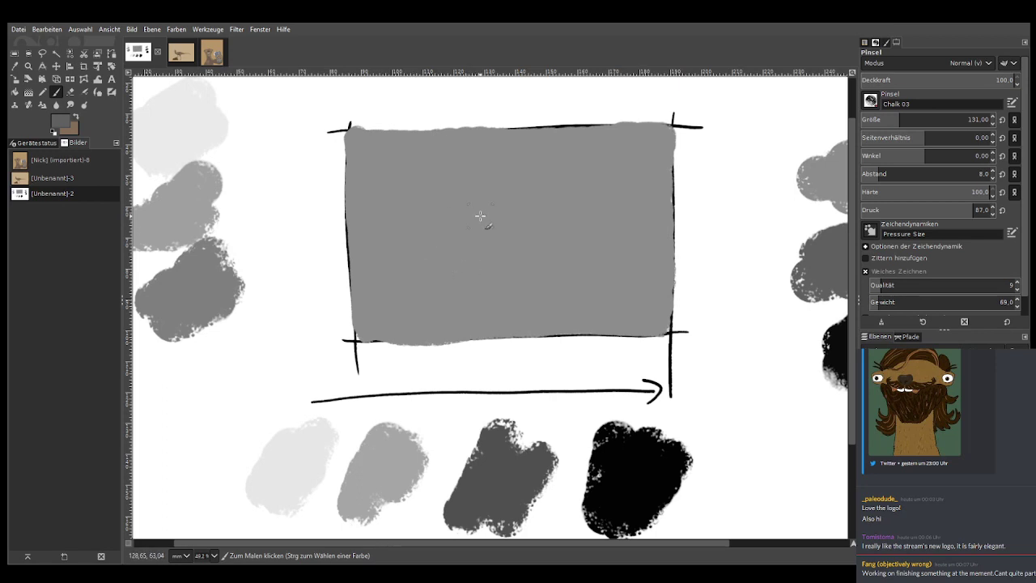
pyautogui.moveTo(393, 290)
pyautogui.mouseDown()
pyautogui.moveTo(438, 246)
pyautogui.moveTo(482, 257)
pyautogui.moveTo(472, 249)
pyautogui.moveTo(505, 286)
pyautogui.moveTo(390, 297)
pyautogui.moveTo(501, 287)
pyautogui.moveTo(392, 293)
pyautogui.moveTo(397, 275)
pyautogui.moveTo(441, 254)
pyautogui.moveTo(469, 254)
pyautogui.moveTo(504, 296)
pyautogui.moveTo(391, 301)
pyautogui.moveTo(420, 270)
pyautogui.moveTo(456, 267)
pyautogui.mouseUp()
pyautogui.moveTo(496, 310)
pyautogui.mouseDown()
pyautogui.moveTo(393, 315)
pyautogui.moveTo(447, 323)
pyautogui.moveTo(395, 332)
pyautogui.moveTo(454, 333)
pyautogui.moveTo(464, 316)
pyautogui.moveTo(498, 333)
pyautogui.mouseUp()
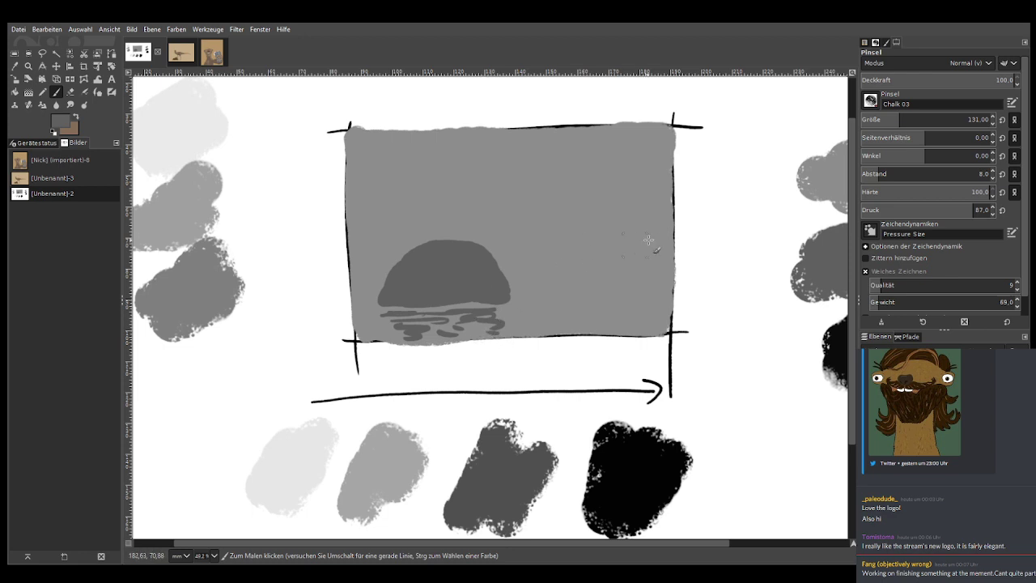
pyautogui.moveTo(670, 235)
pyautogui.mouseDown()
pyautogui.moveTo(619, 230)
pyautogui.moveTo(576, 274)
pyautogui.moveTo(591, 296)
pyautogui.moveTo(606, 292)
pyautogui.moveTo(593, 255)
pyautogui.moveTo(641, 267)
pyautogui.moveTo(656, 285)
pyautogui.moveTo(669, 257)
pyautogui.moveTo(655, 283)
pyautogui.moveTo(589, 293)
pyautogui.moveTo(621, 303)
pyautogui.moveTo(596, 311)
pyautogui.mouseUp()
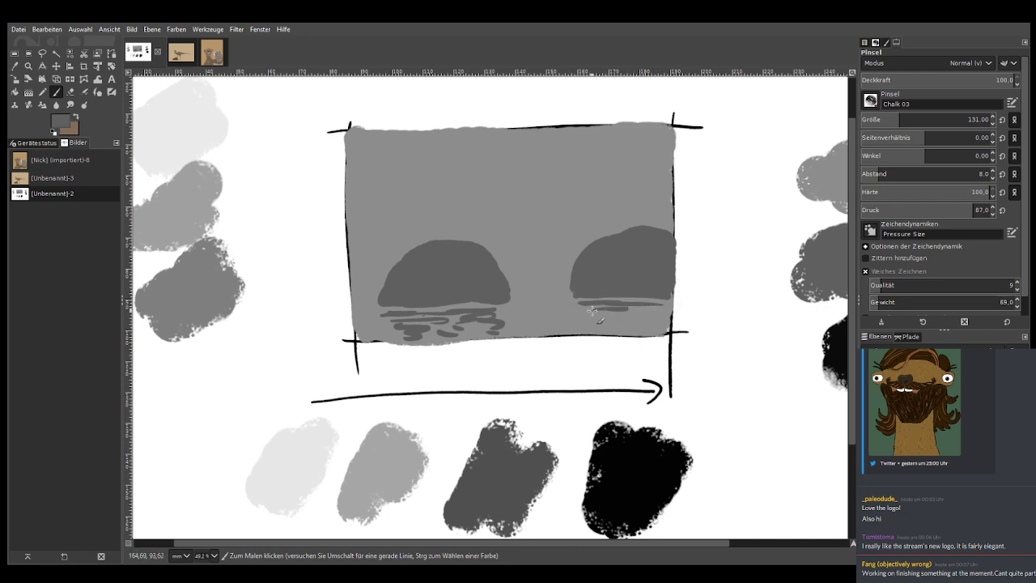
pyautogui.moveTo(660, 310); pyautogui.dragTo(586, 314)
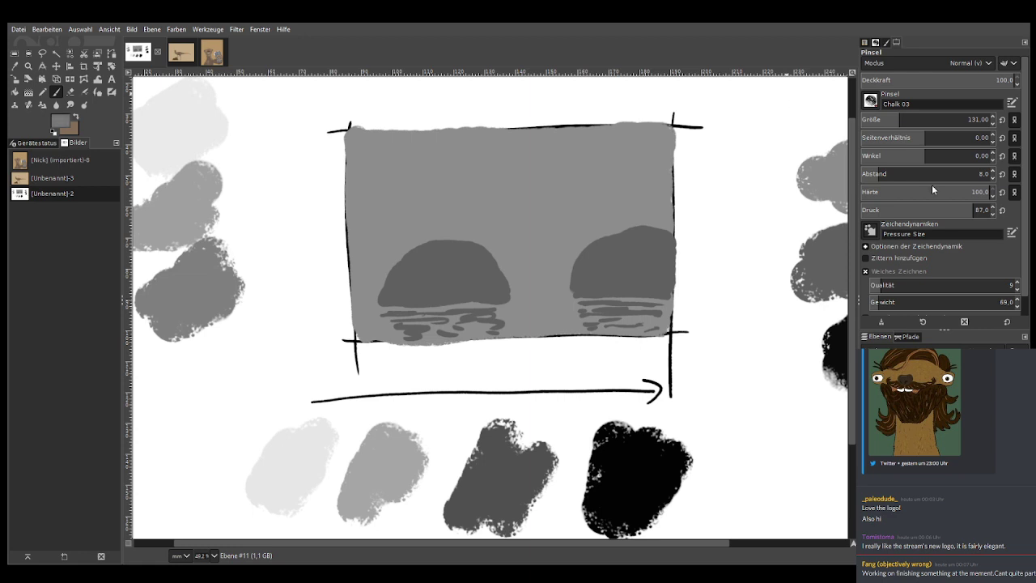
# Paint a backdrop behind the rocks in a grey between the rock and base tones, with a ragged, grass-like upper edge
pyautogui.moveTo(560, 254)
pyautogui.mouseDown()
pyautogui.moveTo(590, 231)
pyautogui.moveTo(562, 256)
pyautogui.moveTo(502, 260)
pyautogui.mouseUp()
pyautogui.moveTo(552, 253)
pyautogui.mouseDown()
pyautogui.moveTo(620, 223)
pyautogui.moveTo(680, 206)
pyautogui.mouseUp()
pyautogui.moveTo(511, 235)
pyautogui.mouseDown()
pyautogui.moveTo(542, 262)
pyautogui.moveTo(566, 265)
pyautogui.moveTo(447, 233)
pyautogui.moveTo(463, 236)
pyautogui.moveTo(408, 239)
pyautogui.moveTo(437, 237)
pyautogui.moveTo(384, 270)
pyautogui.moveTo(352, 259)
pyautogui.moveTo(363, 257)
pyautogui.moveTo(363, 178)
pyautogui.moveTo(384, 210)
pyautogui.moveTo(374, 215)
pyautogui.moveTo(390, 217)
pyautogui.moveTo(407, 199)
pyautogui.moveTo(418, 221)
pyautogui.moveTo(431, 220)
pyautogui.moveTo(465, 147)
pyautogui.moveTo(501, 170)
pyautogui.moveTo(529, 214)
pyautogui.moveTo(541, 208)
pyautogui.moveTo(556, 236)
pyautogui.moveTo(569, 240)
pyautogui.moveTo(577, 154)
pyautogui.moveTo(593, 149)
pyautogui.moveTo(639, 217)
pyautogui.moveTo(652, 199)
pyautogui.moveTo(676, 227)
pyautogui.mouseUp()
pyautogui.moveTo(575, 244)
pyautogui.mouseDown()
pyautogui.moveTo(516, 220)
pyautogui.moveTo(484, 227)
pyautogui.moveTo(410, 181)
pyautogui.moveTo(375, 261)
pyautogui.mouseUp()
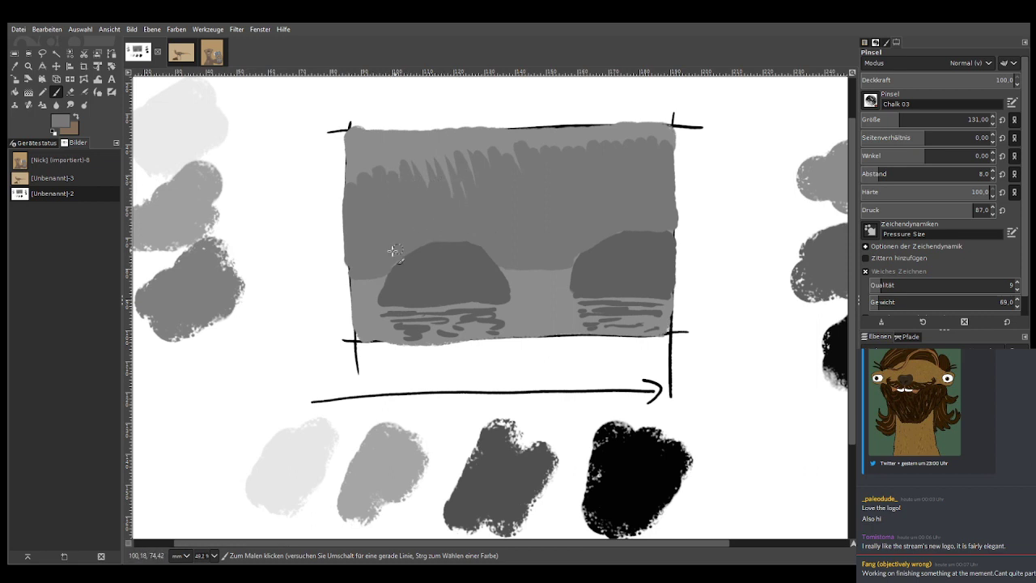
pyautogui.moveTo(450, 192); pyautogui.dragTo(459, 203)
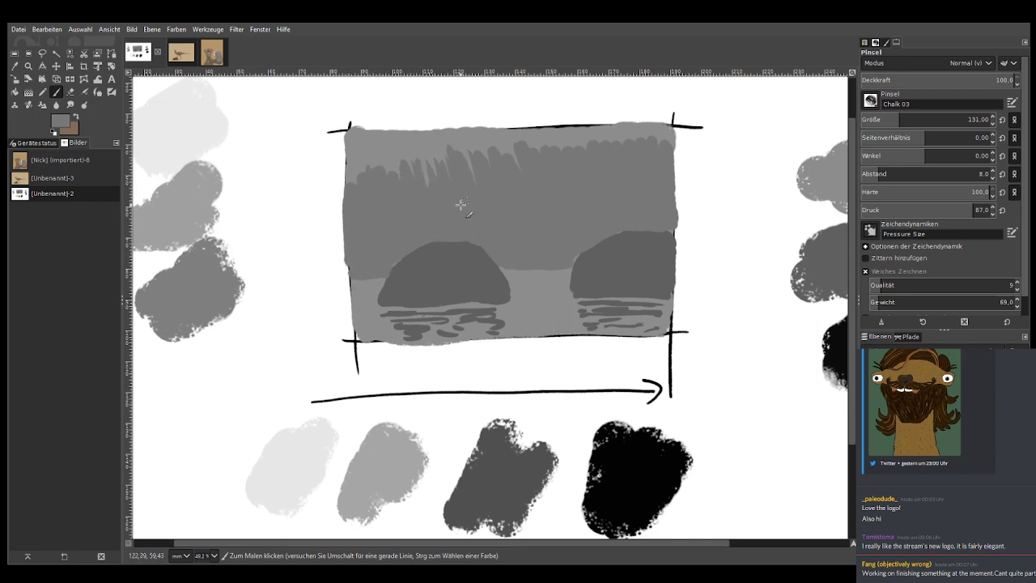
# Add ripples across the water and more grassy tufts on the backdrop's left edge, using the same backdrop grey
pyautogui.moveTo(575, 260)
pyautogui.mouseDown()
pyautogui.moveTo(521, 281)
pyautogui.moveTo(537, 293)
pyautogui.moveTo(562, 275)
pyautogui.moveTo(547, 293)
pyautogui.moveTo(518, 273)
pyautogui.mouseUp()
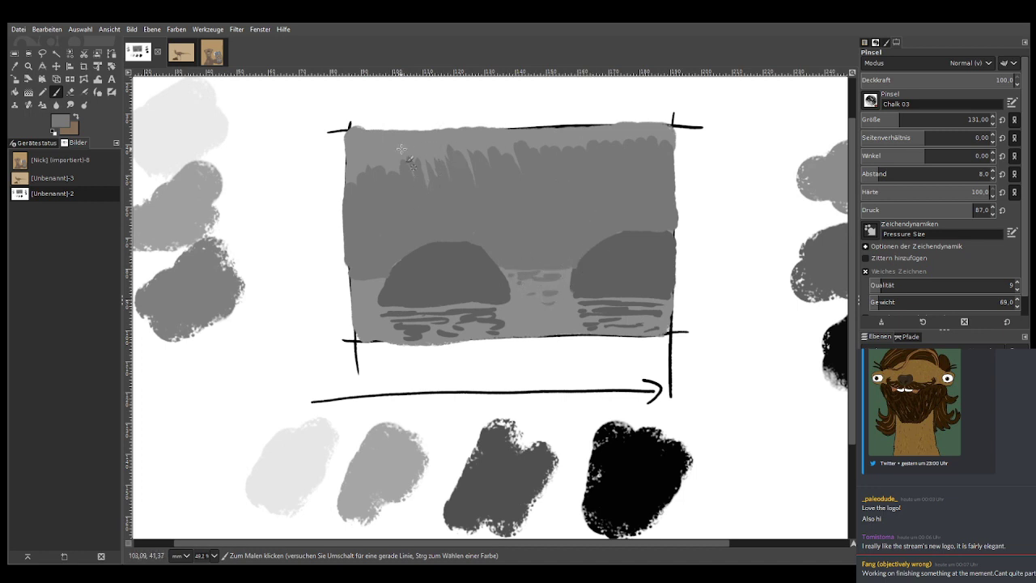
pyautogui.moveTo(402, 149)
pyautogui.mouseDown()
pyautogui.moveTo(377, 154)
pyautogui.moveTo(370, 206)
pyautogui.moveTo(346, 194)
pyautogui.mouseUp()
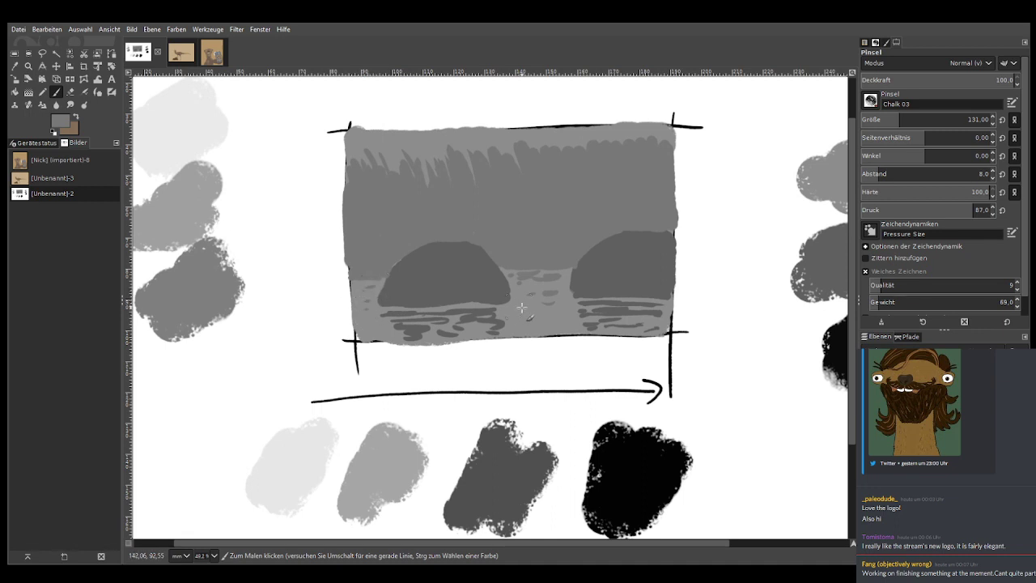
pyautogui.moveTo(479, 311)
pyautogui.mouseDown()
pyautogui.moveTo(449, 322)
pyautogui.moveTo(457, 334)
pyautogui.moveTo(434, 338)
pyautogui.mouseUp()
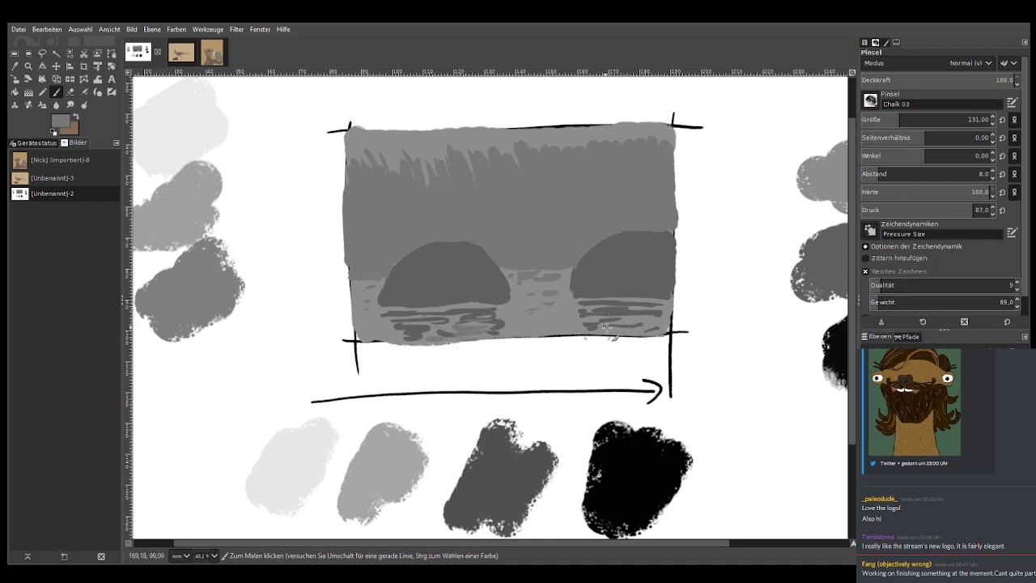
pyautogui.moveTo(591, 327); pyautogui.dragTo(658, 320)
# Pick black from the lowest right-hand swatch and paint a bird silhouette perched on the right rock at brush size 87
pyautogui.click(14, 65)
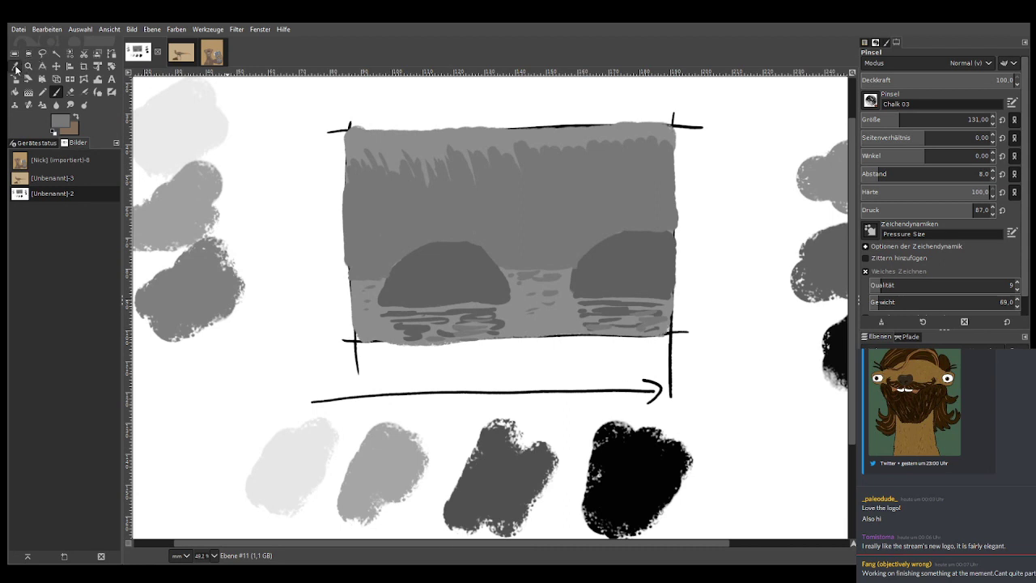
pyautogui.click(836, 333)
pyautogui.click(56, 91)
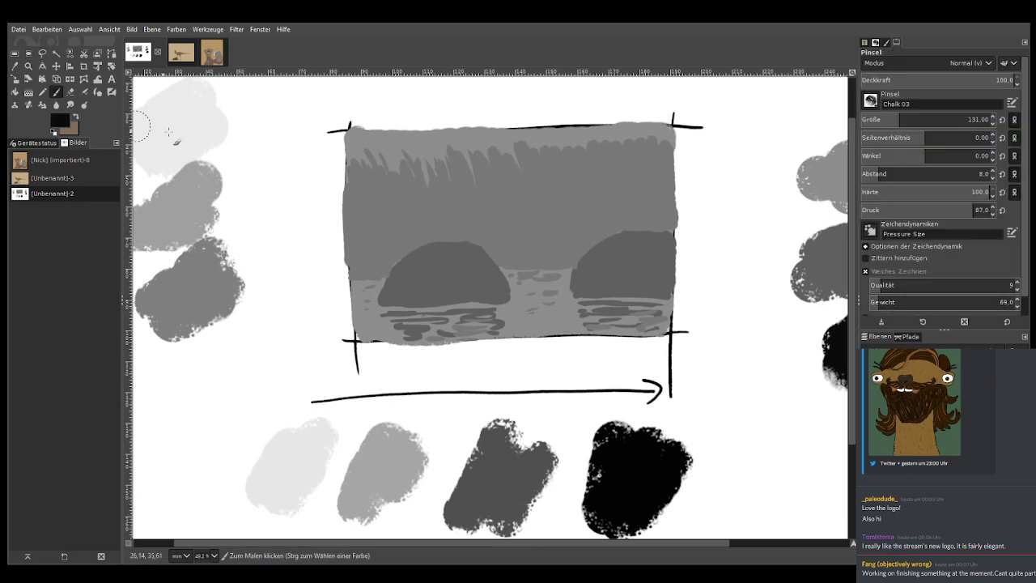
pyautogui.click(972, 119)
pyautogui.moveTo(608, 219)
pyautogui.mouseDown()
pyautogui.moveTo(642, 192)
pyautogui.moveTo(626, 214)
pyautogui.mouseUp()
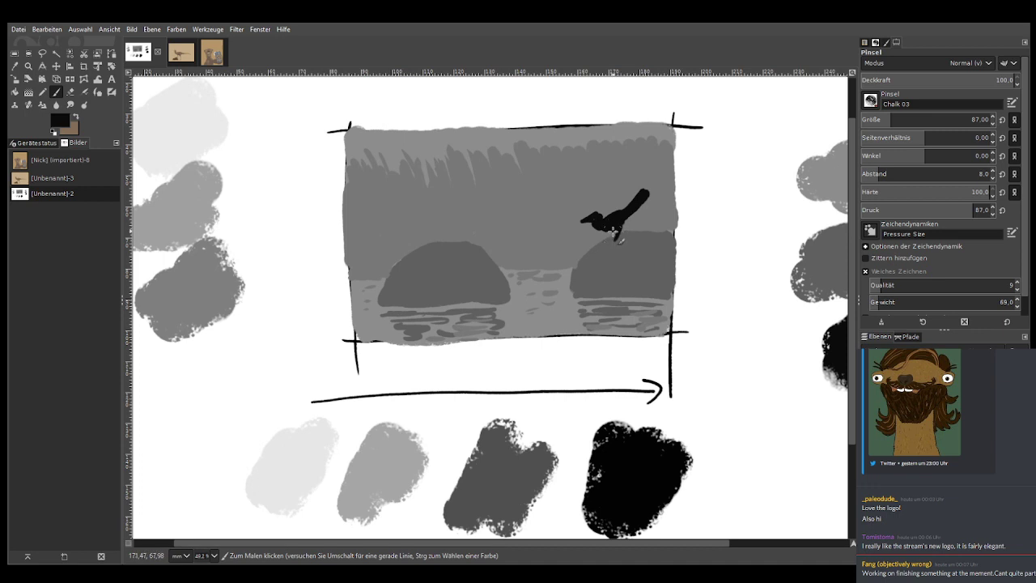
pyautogui.moveTo(614, 231)
pyautogui.mouseDown()
pyautogui.moveTo(609, 245)
pyautogui.moveTo(620, 251)
pyautogui.moveTo(608, 222)
pyautogui.mouseUp()
pyautogui.moveTo(589, 217)
pyautogui.mouseDown()
pyautogui.moveTo(577, 221)
pyautogui.moveTo(595, 224)
pyautogui.mouseUp()
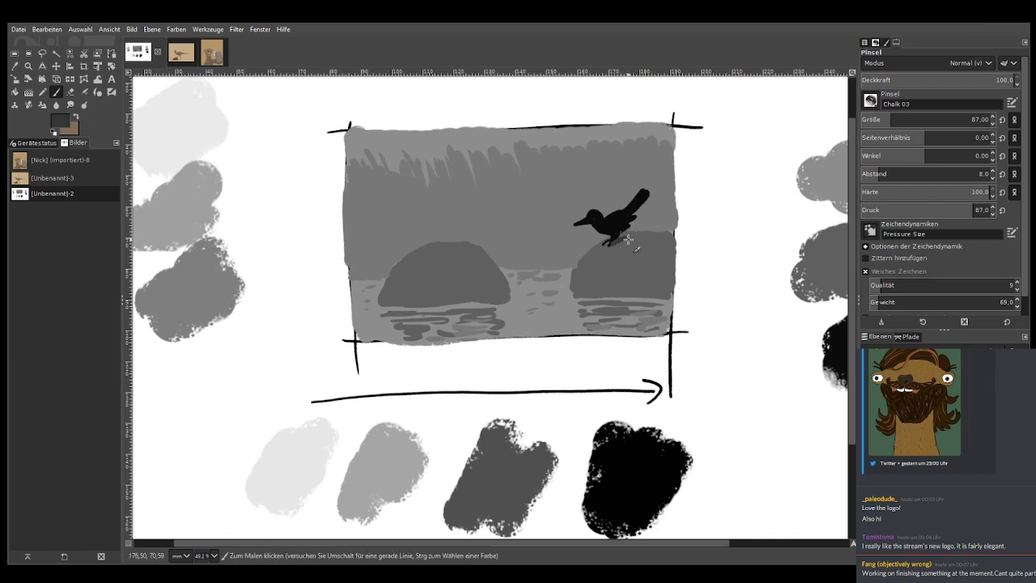
# Paint a dark grey shadow beneath the bird and dark bands along the waterline of both rocks
pyautogui.moveTo(603, 245)
pyautogui.mouseDown()
pyautogui.moveTo(640, 239)
pyautogui.moveTo(607, 244)
pyautogui.mouseUp()
pyautogui.moveTo(662, 296)
pyautogui.mouseDown()
pyautogui.moveTo(580, 295)
pyautogui.moveTo(606, 295)
pyautogui.mouseUp()
pyautogui.moveTo(508, 297)
pyautogui.mouseDown()
pyautogui.moveTo(380, 303)
pyautogui.moveTo(513, 298)
pyautogui.mouseUp()
pyautogui.moveTo(583, 294)
pyautogui.mouseDown()
pyautogui.moveTo(663, 295)
pyautogui.moveTo(603, 295)
pyautogui.mouseUp()
pyautogui.moveTo(499, 293); pyautogui.dragTo(432, 300)
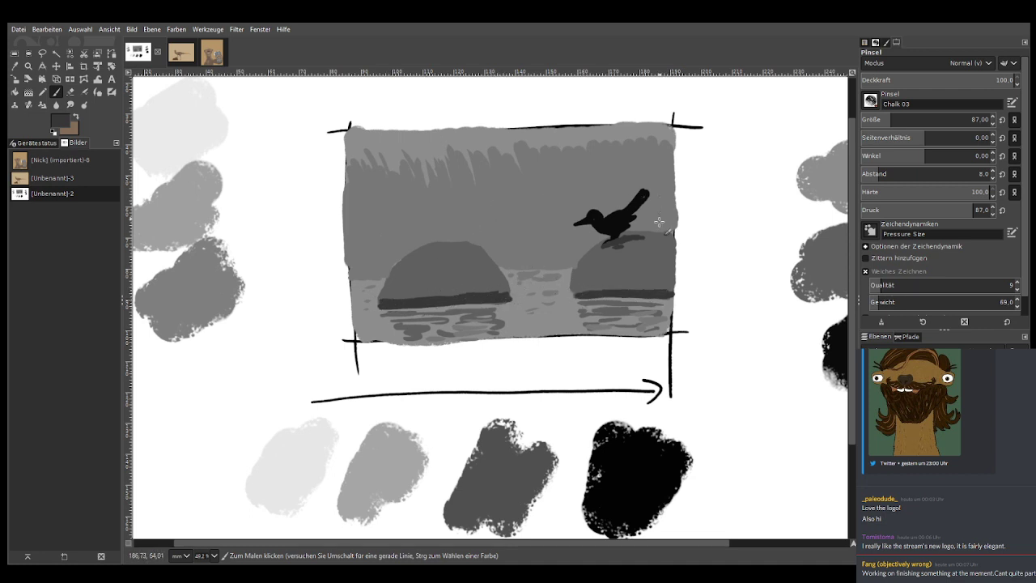
# Speckle both rocks with small dark grey marks and add dark grey accents to the black bird
pyautogui.moveTo(624, 247)
pyautogui.mouseDown()
pyautogui.moveTo(613, 257)
pyautogui.moveTo(648, 255)
pyautogui.mouseUp()
pyautogui.moveTo(463, 247)
pyautogui.mouseDown()
pyautogui.moveTo(416, 261)
pyautogui.moveTo(416, 252)
pyautogui.moveTo(420, 280)
pyautogui.mouseUp()
pyautogui.moveTo(580, 289)
pyautogui.mouseDown()
pyautogui.moveTo(586, 301)
pyautogui.moveTo(677, 298)
pyautogui.mouseUp()
pyautogui.moveTo(603, 222)
pyautogui.mouseDown()
pyautogui.moveTo(643, 196)
pyautogui.moveTo(591, 215)
pyautogui.moveTo(620, 217)
pyautogui.moveTo(630, 208)
pyautogui.moveTo(579, 221)
pyautogui.moveTo(604, 218)
pyautogui.moveTo(615, 232)
pyautogui.moveTo(605, 227)
pyautogui.mouseUp()
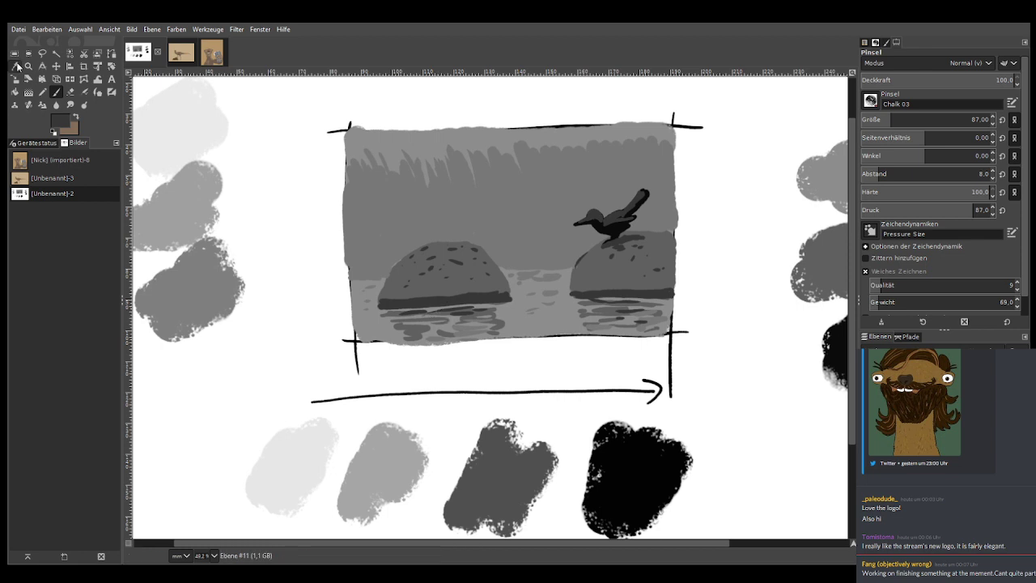
# Pick the light grey from the frame's upper strip and paint thin grass blades down across the whole backdrop at brush size 35
pyautogui.press('o')
pyautogui.click(542, 138)
pyautogui.press('p')
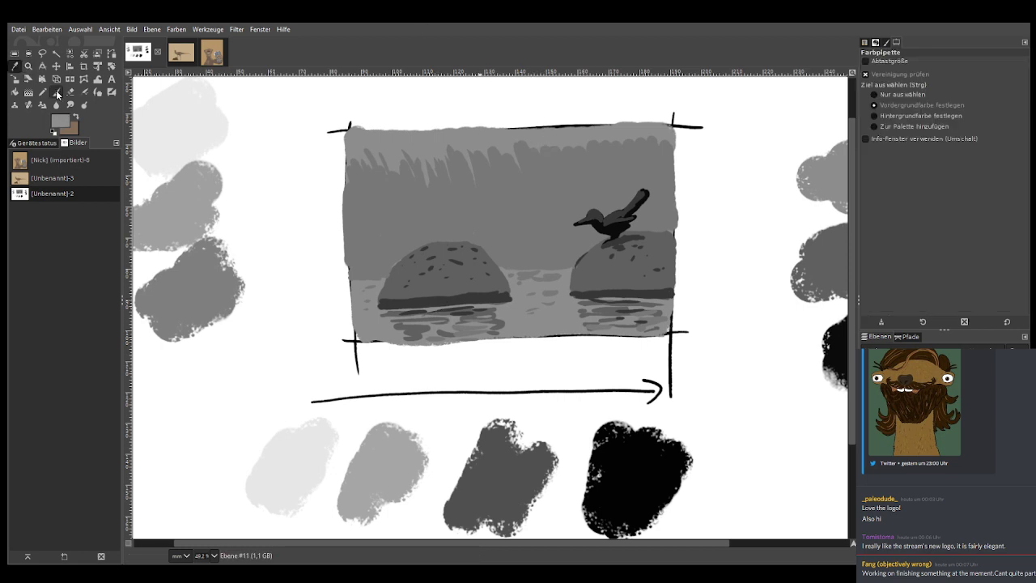
pyautogui.moveTo(512, 146)
pyautogui.mouseDown()
pyautogui.moveTo(549, 229)
pyautogui.moveTo(556, 180)
pyautogui.moveTo(582, 158)
pyautogui.moveTo(608, 157)
pyautogui.mouseUp()
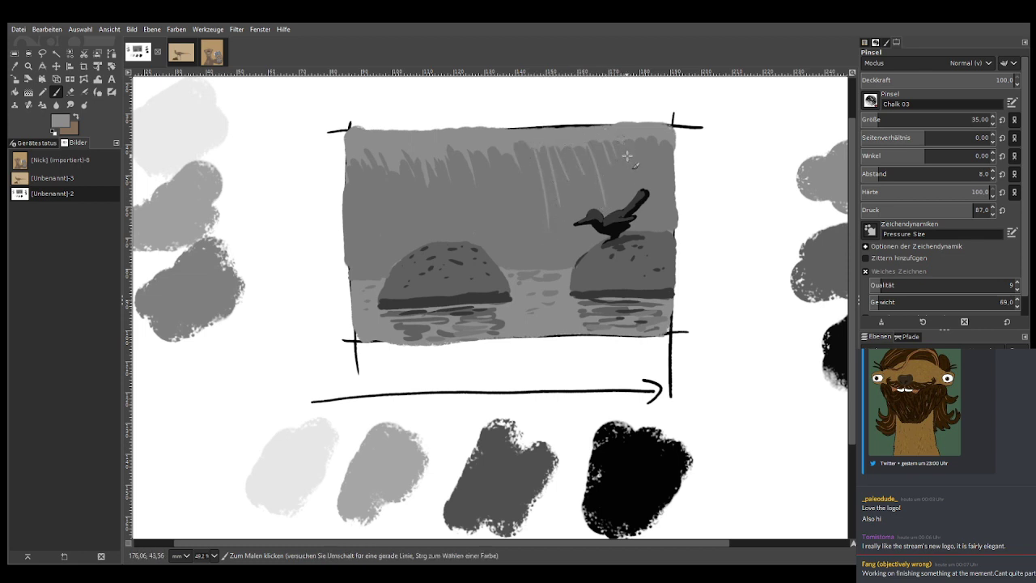
pyautogui.moveTo(505, 153)
pyautogui.mouseDown()
pyautogui.moveTo(515, 217)
pyautogui.moveTo(492, 196)
pyautogui.mouseUp()
pyautogui.moveTo(471, 149); pyautogui.dragTo(486, 220)
pyautogui.moveTo(469, 167); pyautogui.dragTo(481, 218)
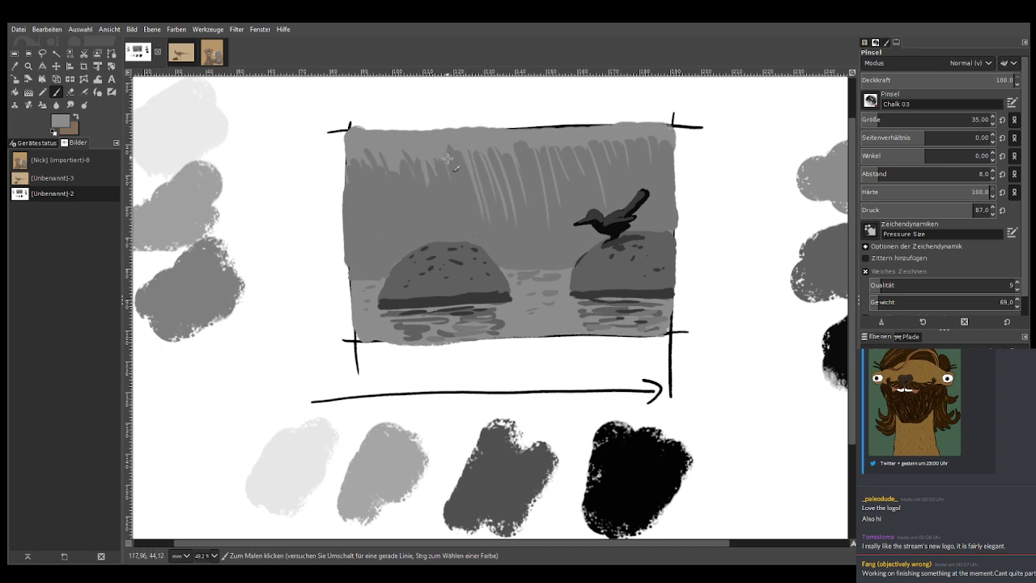
pyautogui.moveTo(447, 154); pyautogui.dragTo(462, 207)
pyautogui.moveTo(409, 155)
pyautogui.mouseDown()
pyautogui.moveTo(412, 221)
pyautogui.moveTo(433, 217)
pyautogui.mouseUp()
pyautogui.moveTo(375, 156)
pyautogui.mouseDown()
pyautogui.moveTo(396, 223)
pyautogui.moveTo(366, 211)
pyautogui.mouseUp()
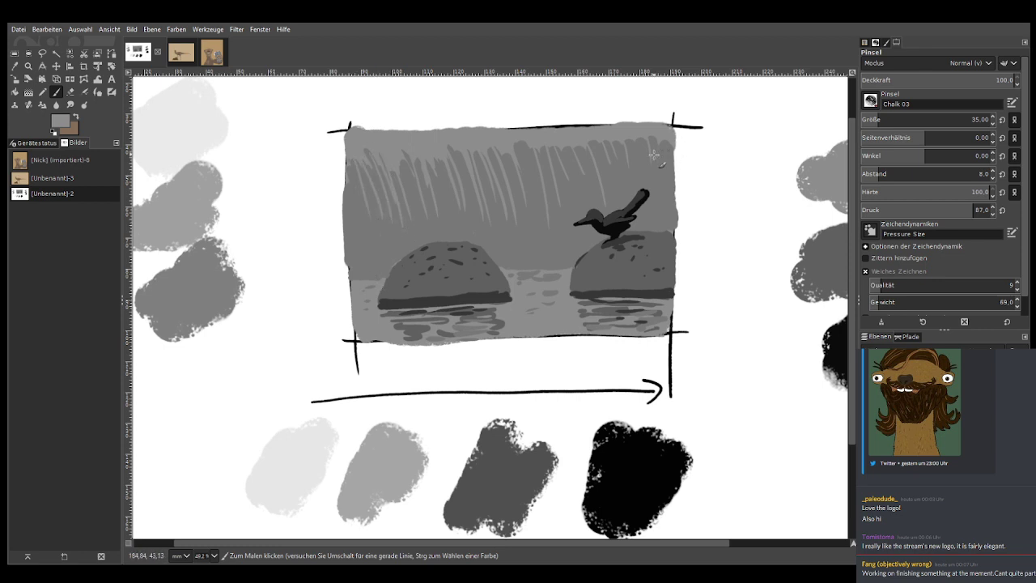
pyautogui.moveTo(631, 132)
pyautogui.mouseDown()
pyautogui.moveTo(648, 174)
pyautogui.moveTo(665, 178)
pyautogui.mouseUp()
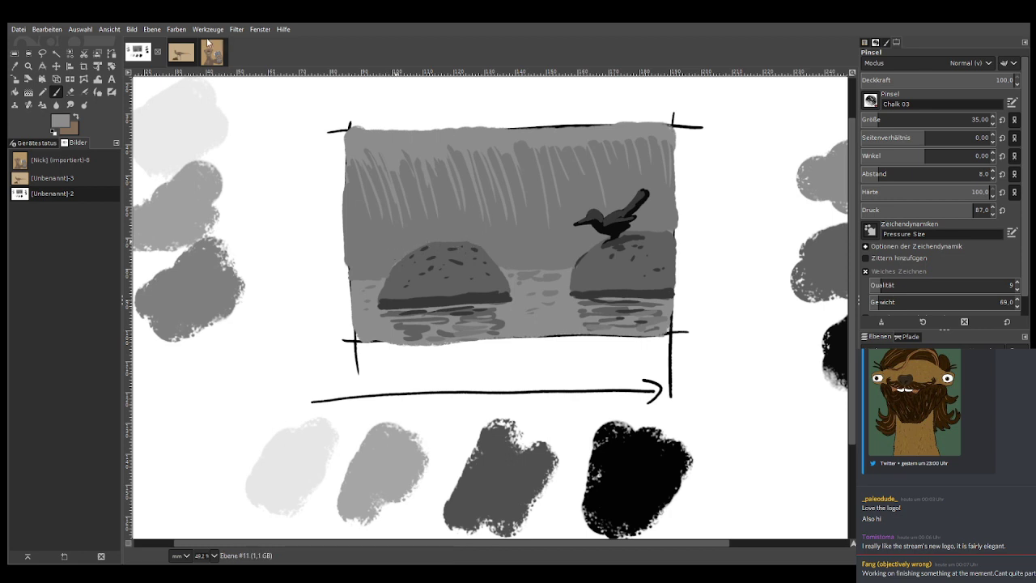
# Tint the landscape study orange-brown, and return it to greys
pyautogui.press('z')
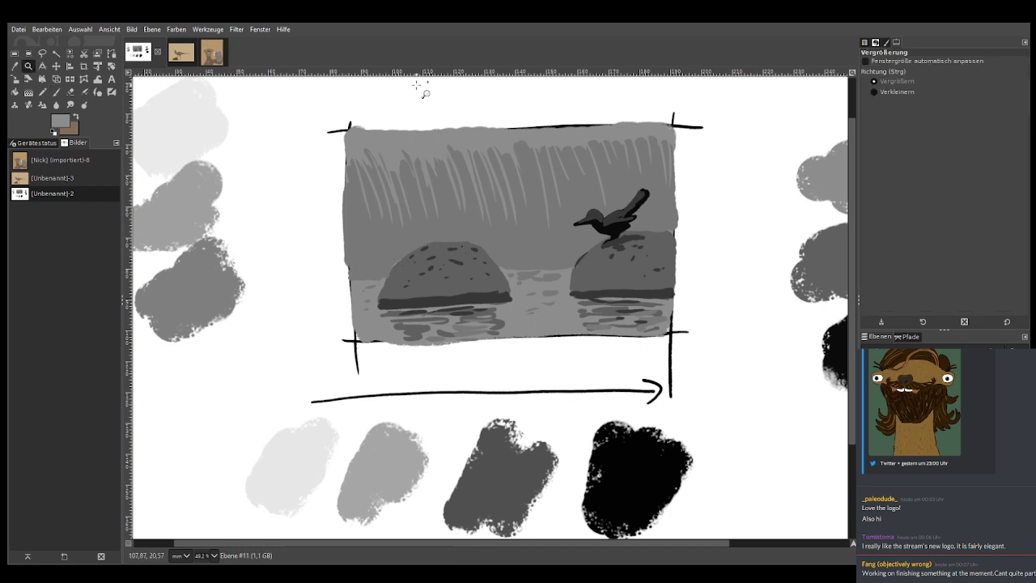
pyautogui.click(176, 29)
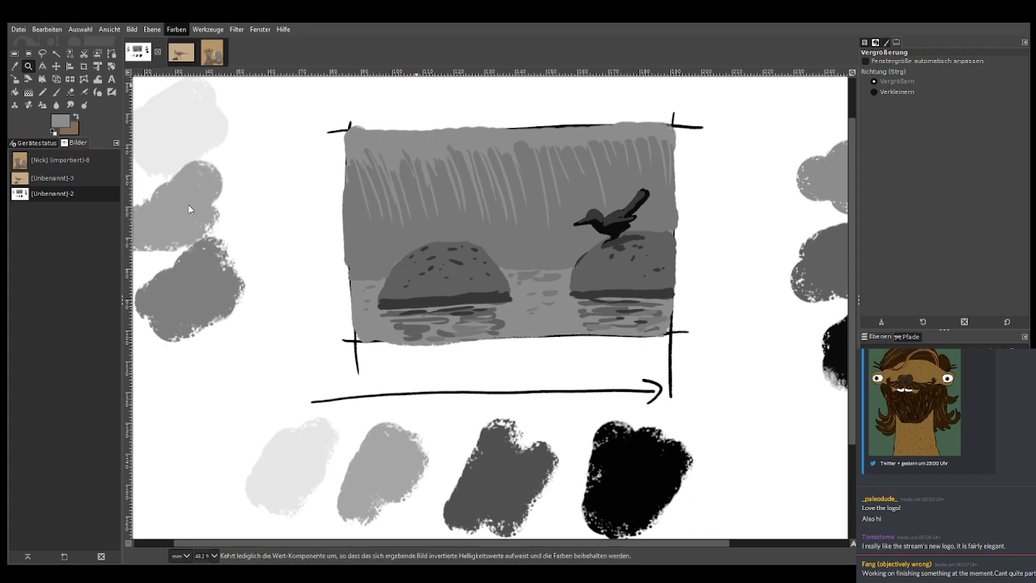
pyautogui.click(202, 318)
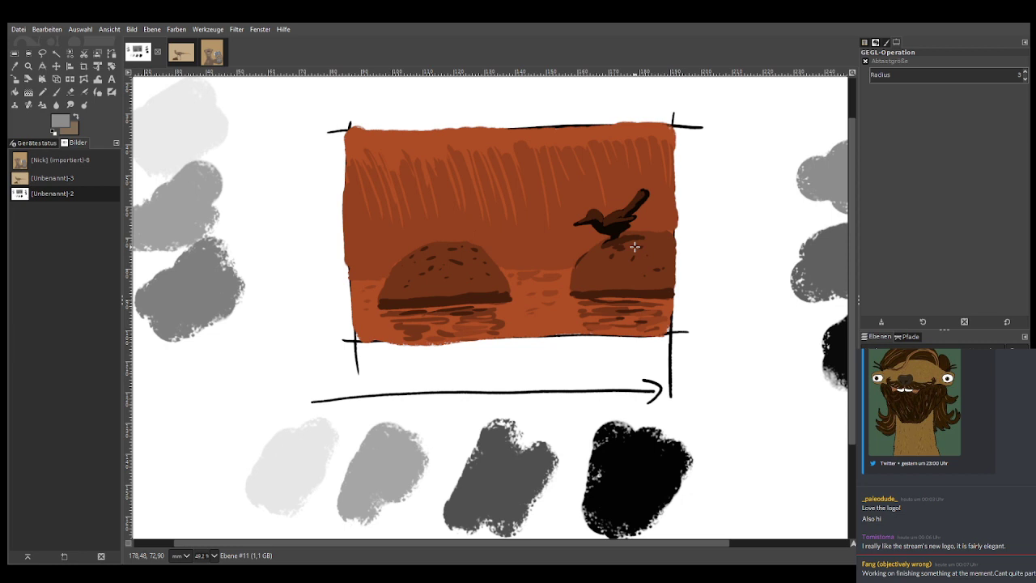
pyautogui.hotkey('ctrl', 'shift', 'u')
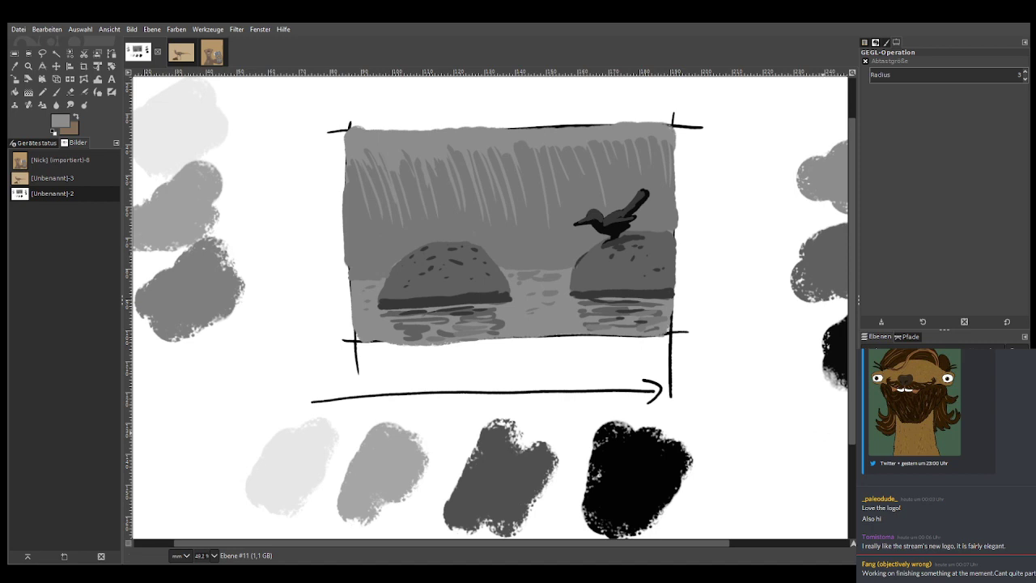
# Clear the bird study and arrow from the canvas and draw a new empty rectangular frame in near-black at brush size 21
pyautogui.hotkey('ctrl', 'z')
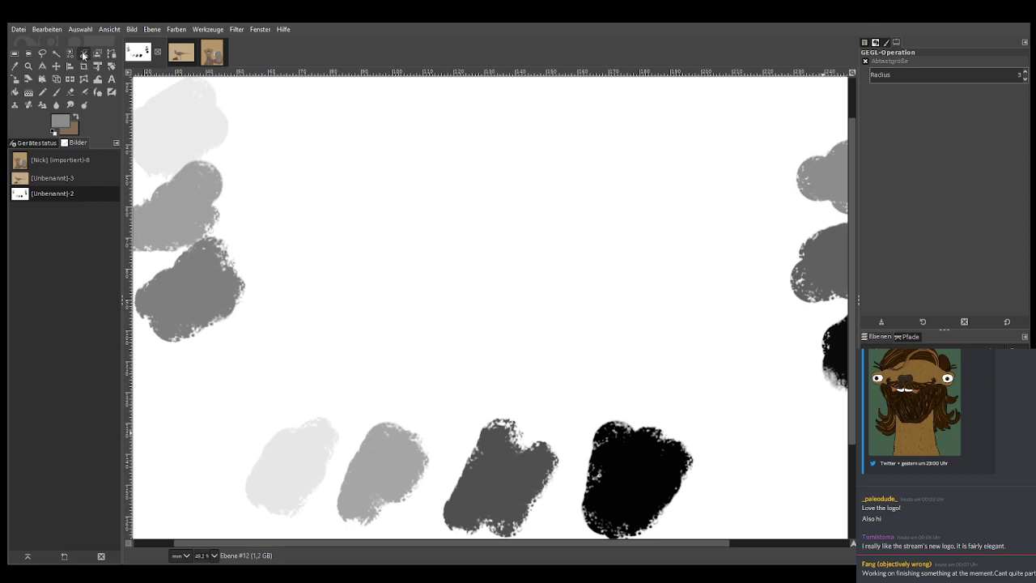
pyautogui.click(56, 91)
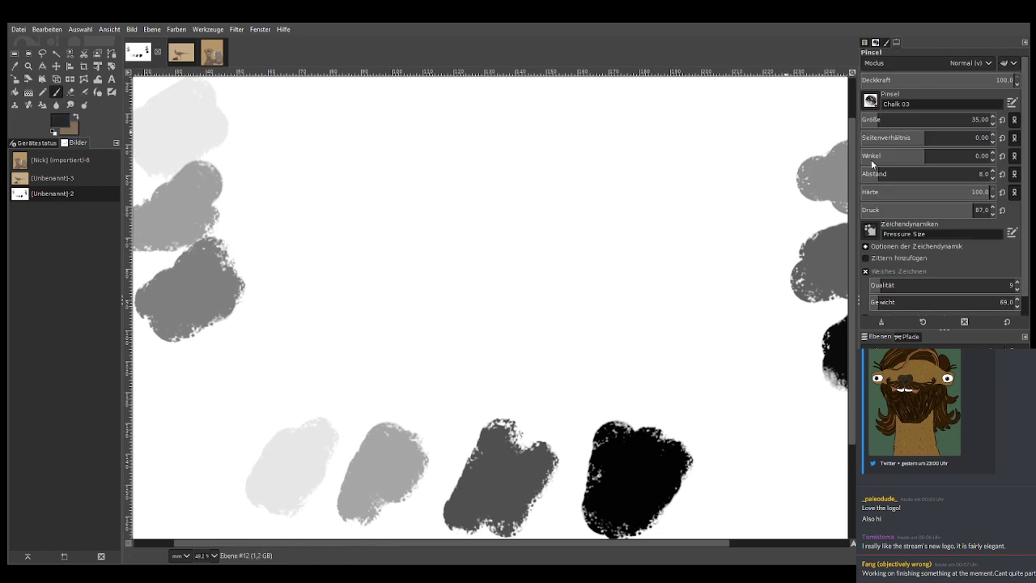
pyautogui.click(907, 115)
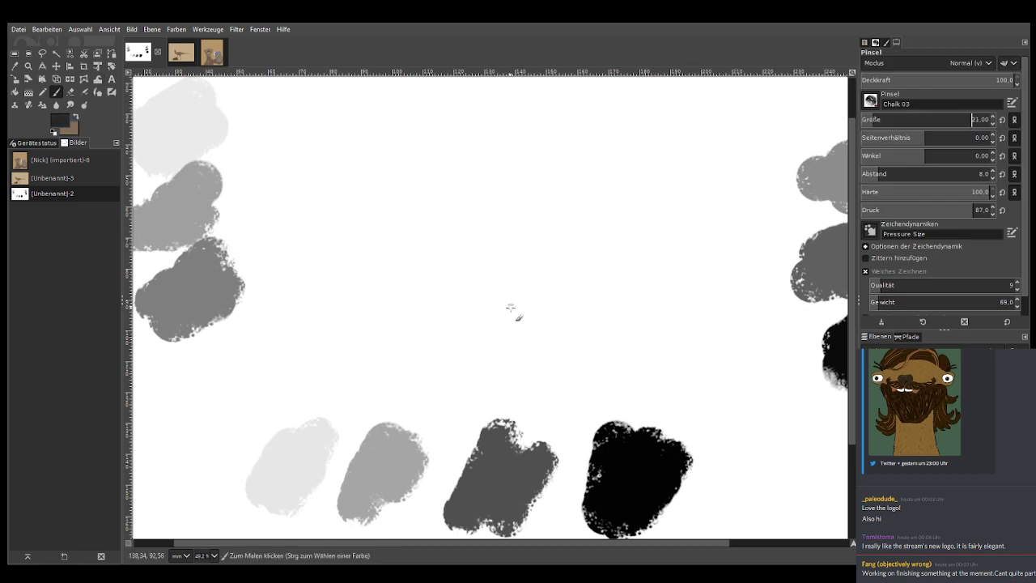
pyautogui.moveTo(644, 318)
pyautogui.mouseDown()
pyautogui.moveTo(350, 311)
pyautogui.moveTo(362, 104)
pyautogui.mouseUp()
pyautogui.moveTo(342, 110)
pyautogui.mouseDown()
pyautogui.moveTo(679, 101)
pyautogui.moveTo(665, 361)
pyautogui.mouseUp()
pyautogui.moveTo(677, 320); pyautogui.dragTo(600, 321)
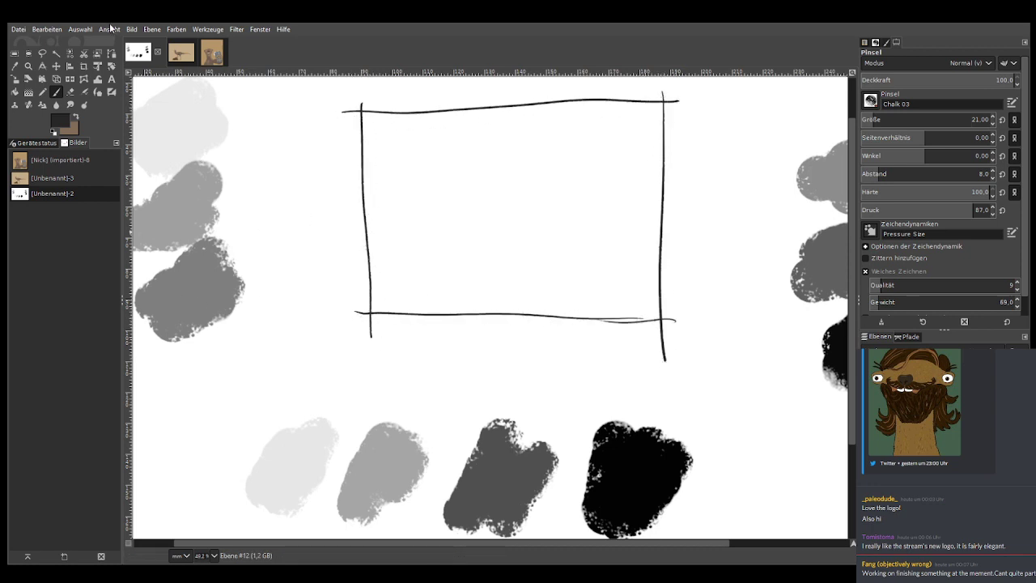
# Pick the lightest grey from the uppermost left-hand swatch and fill the lower half of the frame at brush size 227
pyautogui.click(15, 66)
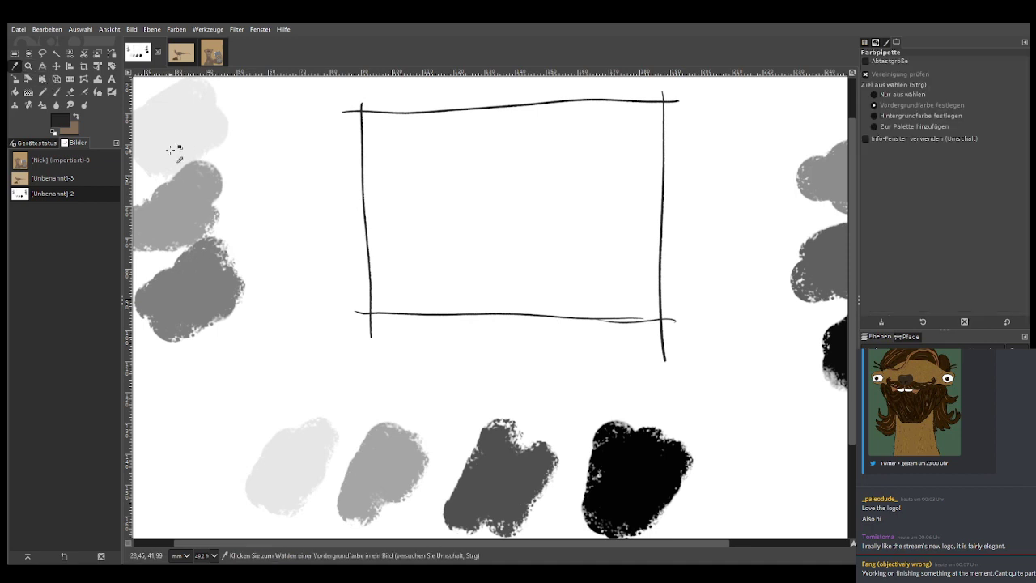
pyautogui.click(173, 125)
pyautogui.click(56, 91)
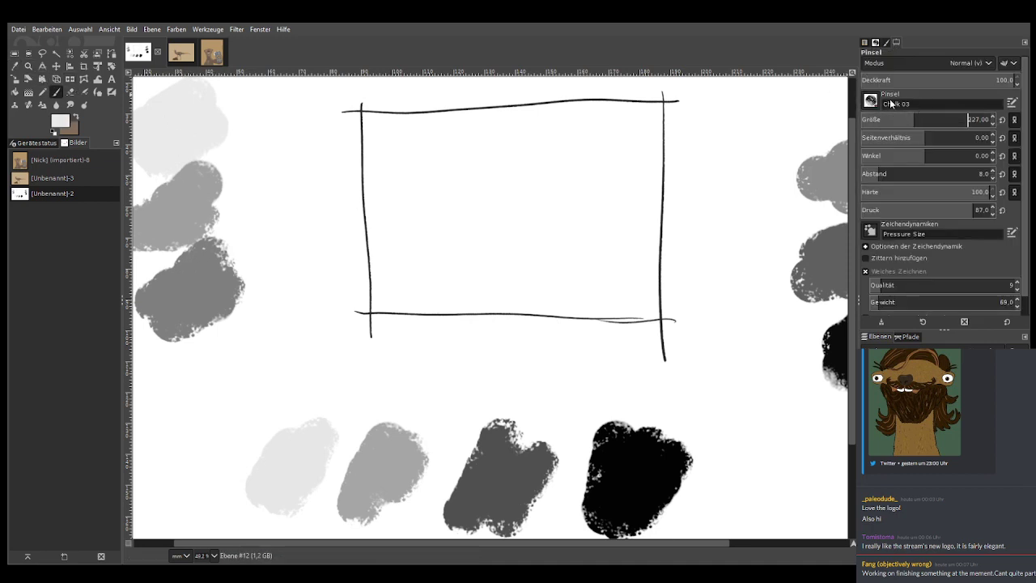
pyautogui.moveTo(654, 242)
pyautogui.mouseDown()
pyautogui.moveTo(405, 262)
pyautogui.moveTo(654, 249)
pyautogui.moveTo(530, 235)
pyautogui.moveTo(397, 256)
pyautogui.moveTo(646, 234)
pyautogui.moveTo(587, 234)
pyautogui.mouseUp()
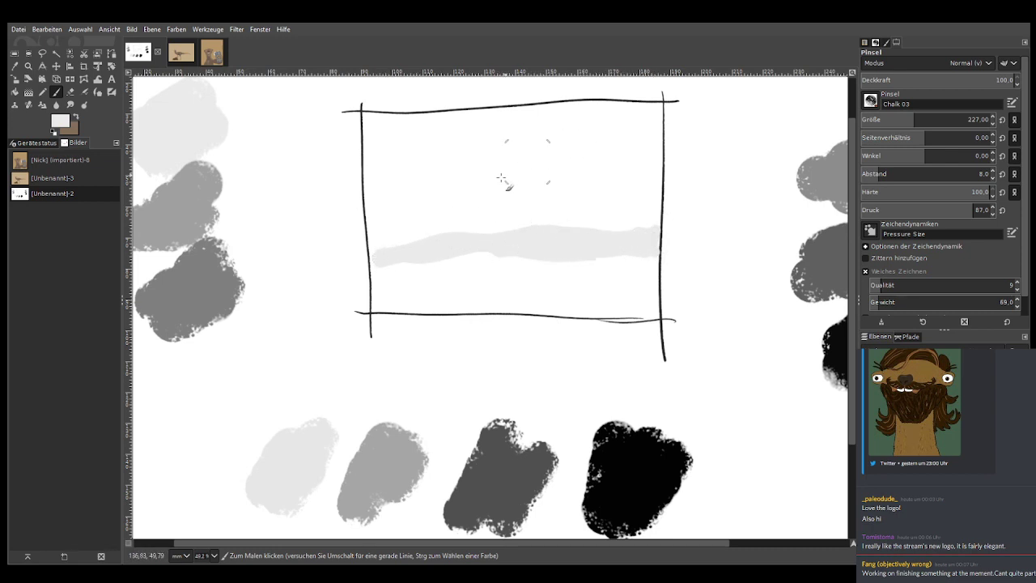
pyautogui.moveTo(493, 265)
pyautogui.mouseDown()
pyautogui.moveTo(398, 264)
pyautogui.moveTo(377, 278)
pyautogui.moveTo(613, 264)
pyautogui.moveTo(651, 294)
pyautogui.moveTo(587, 306)
pyautogui.moveTo(618, 296)
pyautogui.moveTo(377, 301)
pyautogui.moveTo(460, 294)
pyautogui.moveTo(617, 308)
pyautogui.moveTo(407, 294)
pyautogui.mouseUp()
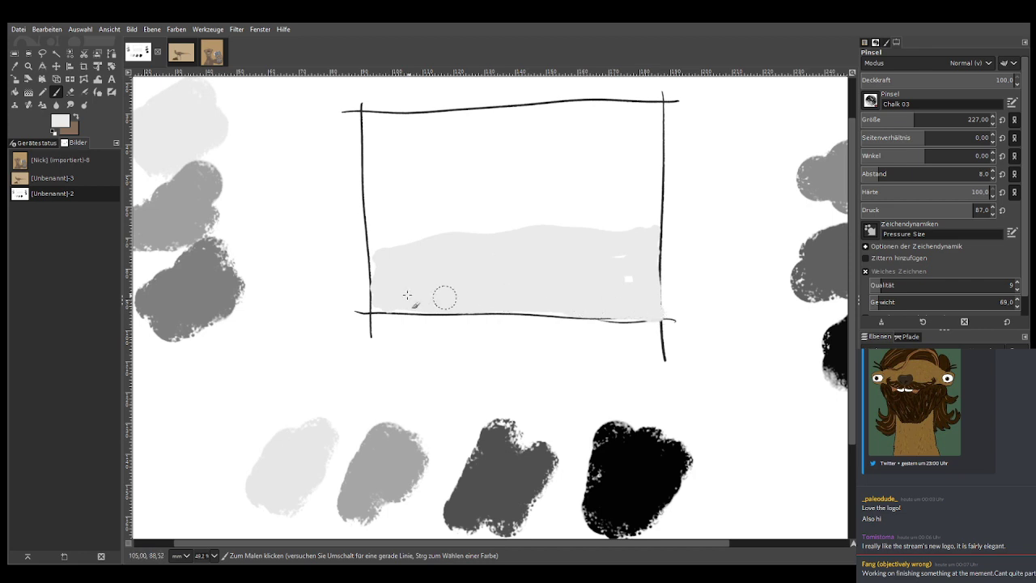
pyautogui.moveTo(448, 252)
pyautogui.mouseDown()
pyautogui.moveTo(460, 227)
pyautogui.moveTo(616, 221)
pyautogui.mouseUp()
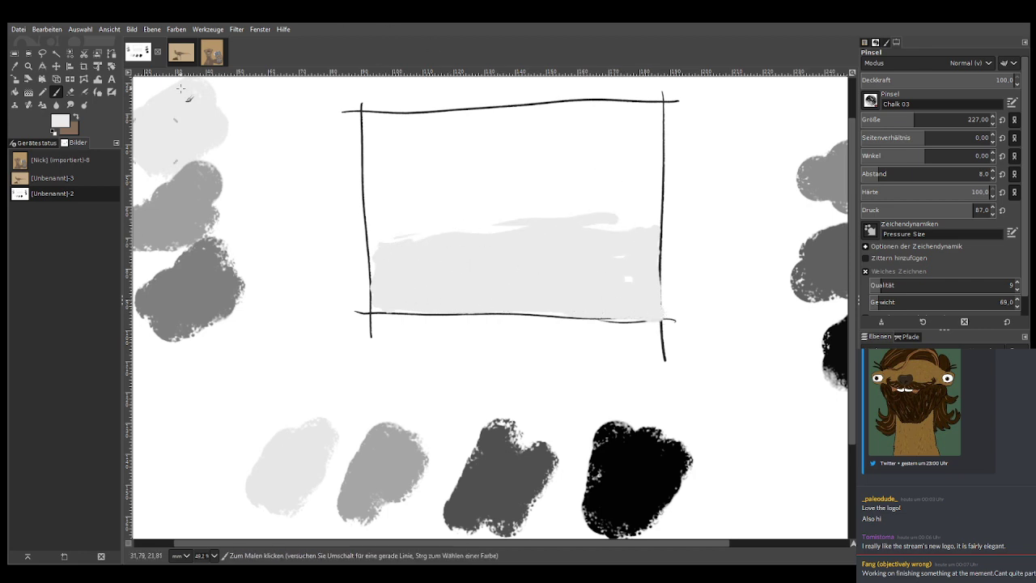
# Pick the mid grey from the middle left-hand swatch and paint a dense row of upright, leaning trunks along the horizon at brush size 84
pyautogui.keyDown('ctrl'); pyautogui.click(197, 215); pyautogui.keyUp('ctrl')
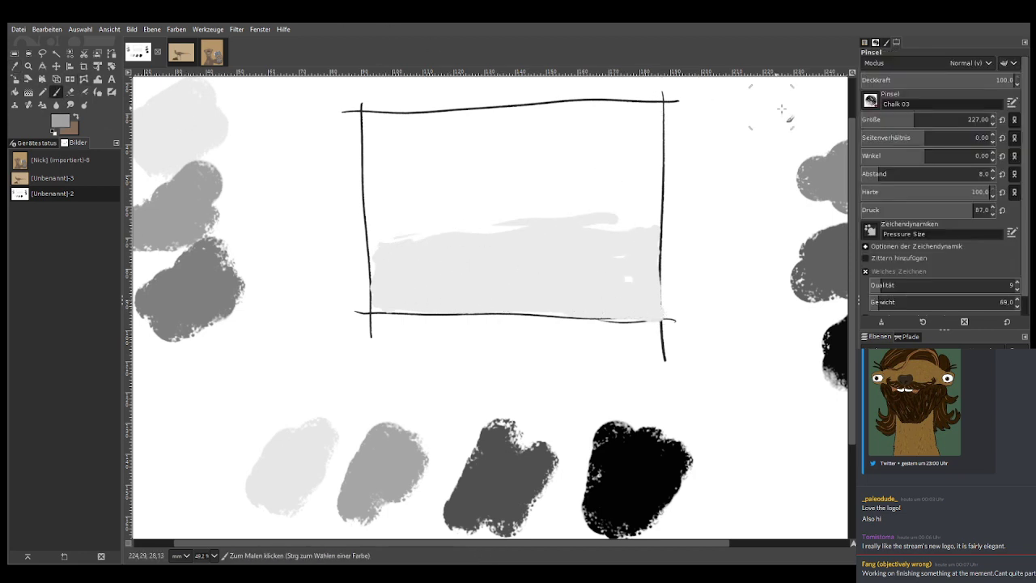
pyautogui.moveTo(537, 236); pyautogui.dragTo(524, 180)
pyautogui.moveTo(526, 232)
pyautogui.mouseDown()
pyautogui.moveTo(528, 185)
pyautogui.moveTo(502, 191)
pyautogui.mouseUp()
pyautogui.moveTo(510, 230)
pyautogui.mouseDown()
pyautogui.moveTo(489, 179)
pyautogui.moveTo(528, 168)
pyautogui.mouseUp()
pyautogui.moveTo(559, 233); pyautogui.dragTo(541, 152)
pyautogui.moveTo(599, 235); pyautogui.dragTo(588, 154)
pyautogui.moveTo(609, 234)
pyautogui.mouseDown()
pyautogui.moveTo(607, 170)
pyautogui.moveTo(617, 188)
pyautogui.mouseUp()
pyautogui.moveTo(640, 236); pyautogui.dragTo(645, 168)
pyautogui.moveTo(595, 234); pyautogui.dragTo(571, 194)
pyautogui.moveTo(479, 234); pyautogui.dragTo(446, 189)
pyautogui.moveTo(450, 241)
pyautogui.mouseDown()
pyautogui.moveTo(429, 207)
pyautogui.moveTo(418, 209)
pyautogui.mouseUp()
pyautogui.moveTo(426, 248)
pyautogui.mouseDown()
pyautogui.moveTo(411, 204)
pyautogui.moveTo(396, 201)
pyautogui.mouseUp()
pyautogui.moveTo(404, 244)
pyautogui.mouseDown()
pyautogui.moveTo(382, 201)
pyautogui.moveTo(369, 227)
pyautogui.moveTo(403, 229)
pyautogui.moveTo(392, 170)
pyautogui.mouseUp()
pyautogui.moveTo(411, 239); pyautogui.dragTo(409, 173)
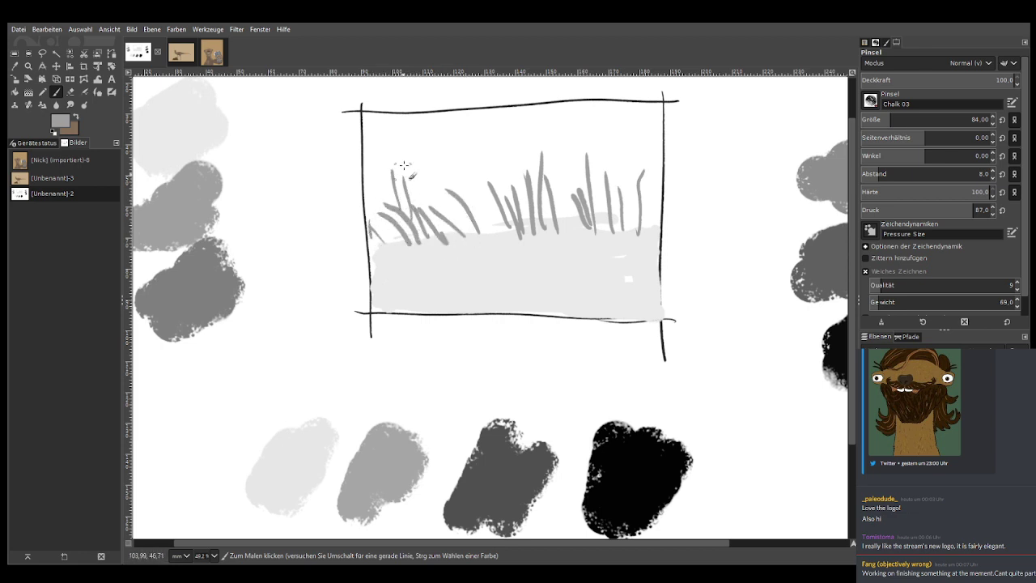
pyautogui.moveTo(445, 242); pyautogui.dragTo(429, 174)
pyautogui.moveTo(471, 211); pyautogui.dragTo(455, 161)
pyautogui.moveTo(481, 214); pyautogui.dragTo(491, 147)
pyautogui.moveTo(489, 236); pyautogui.dragTo(476, 169)
pyautogui.moveTo(450, 223); pyautogui.dragTo(441, 195)
pyautogui.moveTo(419, 212); pyautogui.dragTo(403, 180)
pyautogui.moveTo(449, 199)
pyautogui.mouseDown()
pyautogui.moveTo(431, 177)
pyautogui.moveTo(390, 160)
pyautogui.mouseUp()
pyautogui.moveTo(397, 207); pyautogui.dragTo(376, 183)
pyautogui.moveTo(483, 196); pyautogui.dragTo(477, 165)
pyautogui.moveTo(518, 191); pyautogui.dragTo(509, 145)
pyautogui.moveTo(559, 197); pyautogui.dragTo(541, 149)
pyautogui.moveTo(592, 213); pyautogui.dragTo(574, 143)
pyautogui.moveTo(620, 214)
pyautogui.mouseDown()
pyautogui.moveTo(615, 139)
pyautogui.moveTo(625, 151)
pyautogui.mouseUp()
pyautogui.moveTo(646, 202)
pyautogui.mouseDown()
pyautogui.moveTo(648, 150)
pyautogui.moveTo(646, 180)
pyautogui.mouseUp()
pyautogui.moveTo(612, 214); pyautogui.dragTo(608, 204)
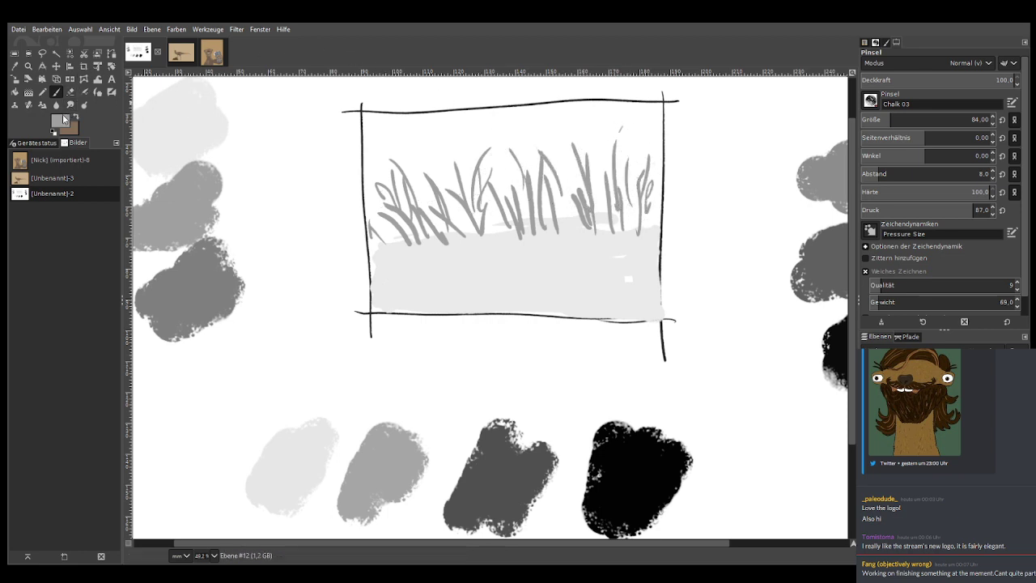
# Dab mid-grey foliage clumps across the tops of the trunks along the whole width of the frame
pyautogui.moveTo(426, 185); pyautogui.dragTo(408, 164)
pyautogui.moveTo(415, 186); pyautogui.dragTo(397, 170)
pyautogui.moveTo(436, 159); pyautogui.dragTo(423, 164)
pyautogui.moveTo(478, 195)
pyautogui.mouseDown()
pyautogui.moveTo(446, 188)
pyautogui.moveTo(500, 179)
pyautogui.moveTo(511, 157)
pyautogui.mouseUp()
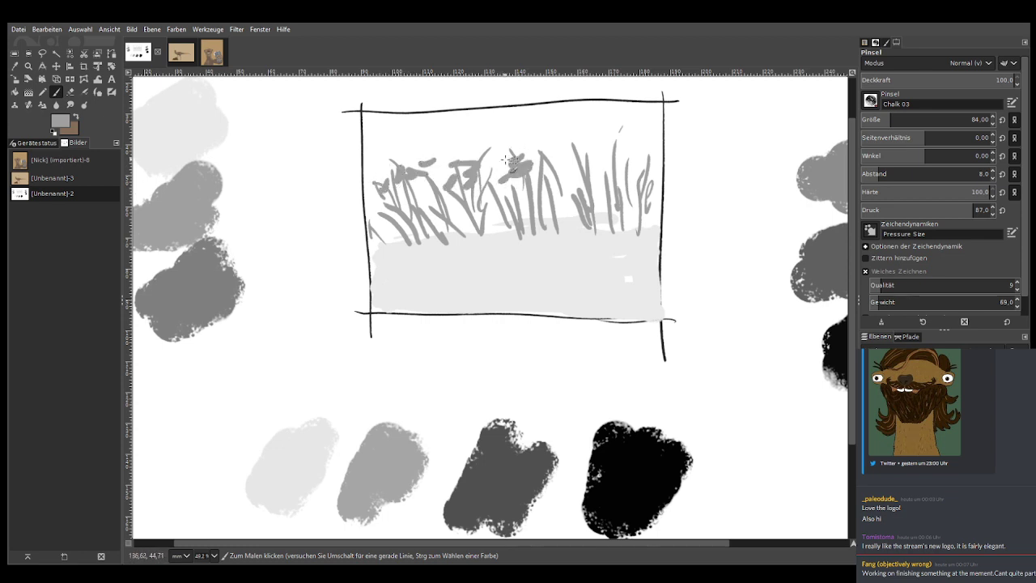
pyautogui.moveTo(510, 194)
pyautogui.mouseDown()
pyautogui.moveTo(537, 172)
pyautogui.moveTo(541, 156)
pyautogui.moveTo(569, 168)
pyautogui.moveTo(583, 163)
pyautogui.moveTo(570, 149)
pyautogui.moveTo(618, 144)
pyautogui.moveTo(626, 182)
pyautogui.moveTo(653, 172)
pyautogui.moveTo(647, 148)
pyautogui.moveTo(571, 138)
pyautogui.moveTo(545, 165)
pyautogui.moveTo(510, 153)
pyautogui.moveTo(479, 166)
pyautogui.moveTo(436, 158)
pyautogui.moveTo(403, 177)
pyautogui.mouseUp()
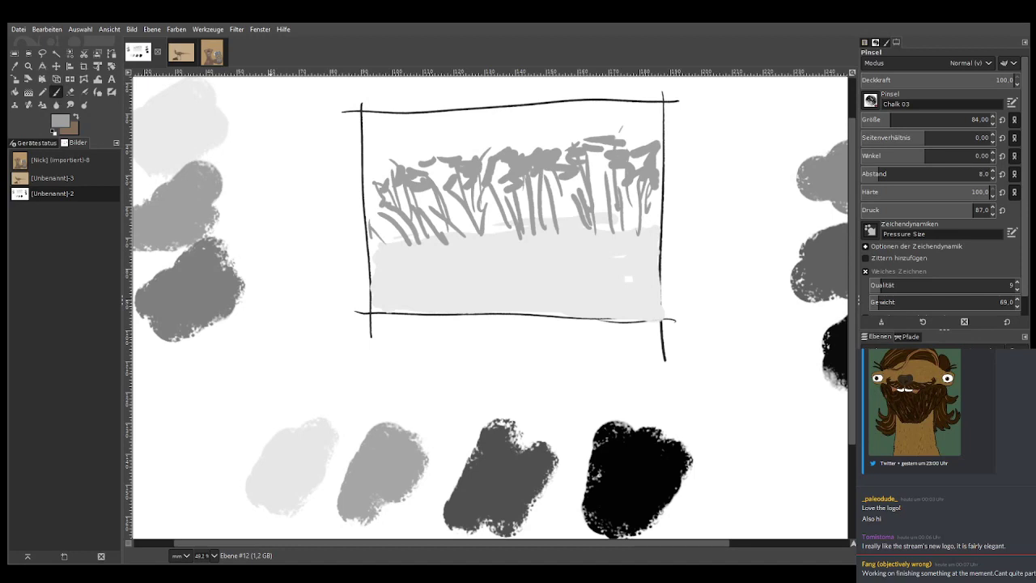
# Lower the brush opacity to 61.1 and wash the area behind the trunks, the horizon strip and scattered dabs above the foliage
pyautogui.click(954, 80)
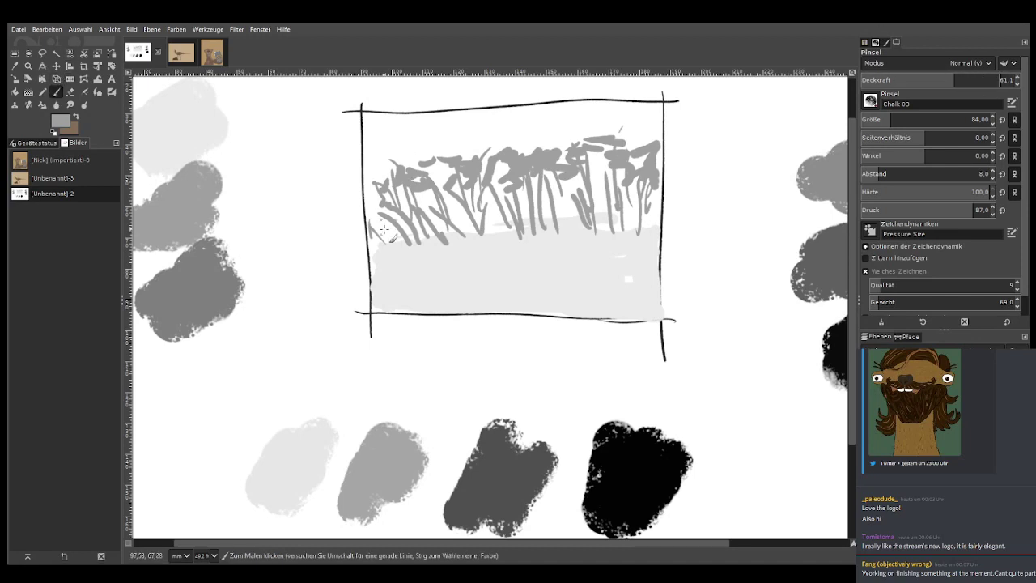
pyautogui.moveTo(377, 220)
pyautogui.mouseDown()
pyautogui.moveTo(382, 188)
pyautogui.moveTo(418, 239)
pyautogui.moveTo(434, 234)
pyautogui.moveTo(435, 180)
pyautogui.moveTo(449, 172)
pyautogui.moveTo(485, 237)
pyautogui.moveTo(499, 236)
pyautogui.moveTo(503, 163)
pyautogui.moveTo(511, 162)
pyautogui.moveTo(545, 221)
pyautogui.moveTo(560, 167)
pyautogui.moveTo(588, 232)
pyautogui.moveTo(595, 221)
pyautogui.moveTo(608, 229)
pyautogui.moveTo(611, 174)
pyautogui.moveTo(626, 198)
pyautogui.moveTo(635, 152)
pyautogui.moveTo(630, 229)
pyautogui.moveTo(610, 237)
pyautogui.moveTo(643, 243)
pyautogui.moveTo(370, 242)
pyautogui.moveTo(643, 229)
pyautogui.mouseUp()
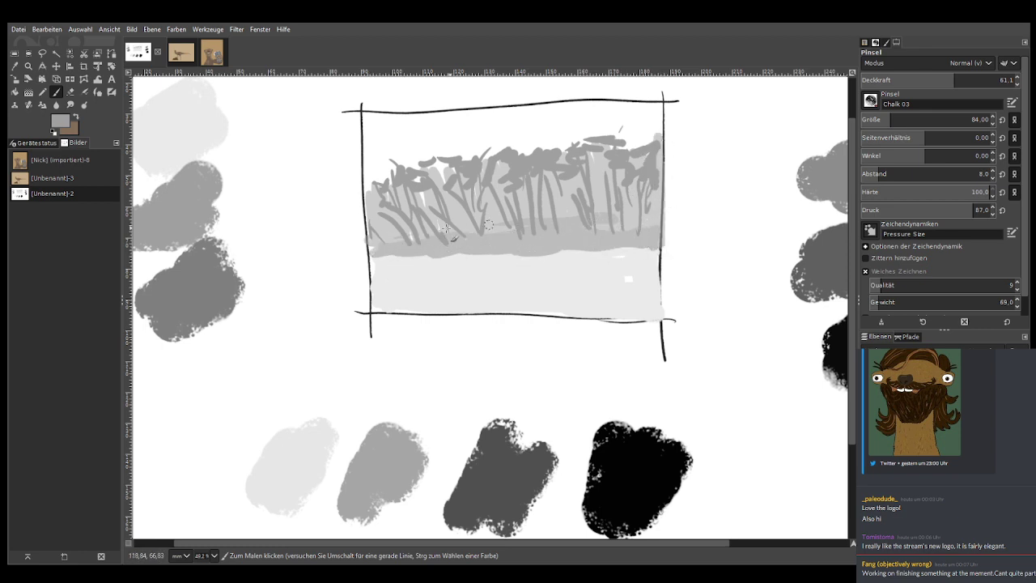
pyautogui.moveTo(395, 253)
pyautogui.mouseDown()
pyautogui.moveTo(370, 221)
pyautogui.moveTo(374, 199)
pyautogui.moveTo(416, 180)
pyautogui.moveTo(393, 185)
pyautogui.moveTo(378, 148)
pyautogui.moveTo(489, 148)
pyautogui.moveTo(461, 146)
pyautogui.moveTo(640, 129)
pyautogui.mouseUp()
# At opacity 100, dab the ground's lightest grey over the foliage and sky, and paint white patches across the ground
pyautogui.click(14, 66)
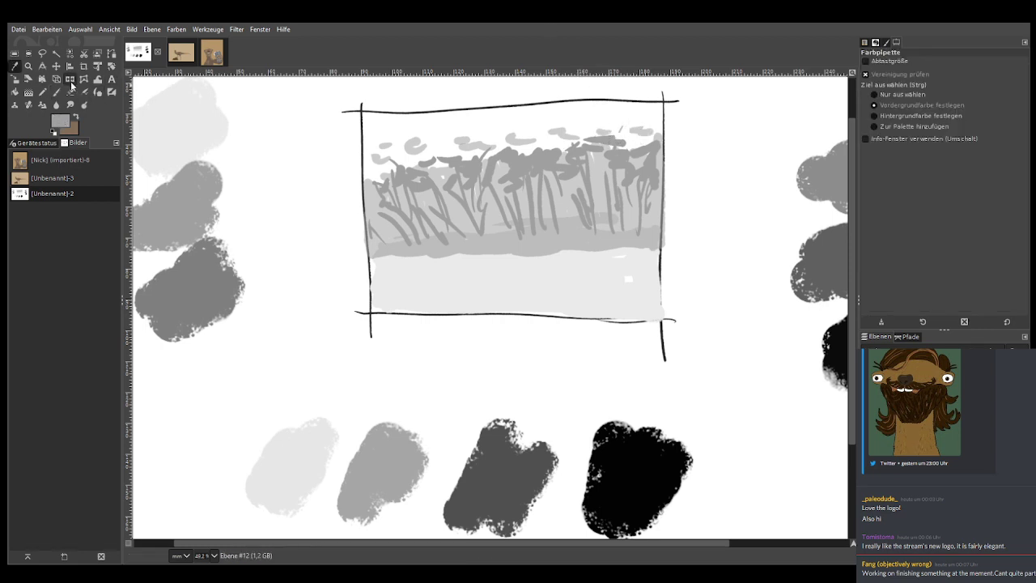
pyautogui.click(488, 280)
pyautogui.click(56, 91)
pyautogui.click(1008, 79)
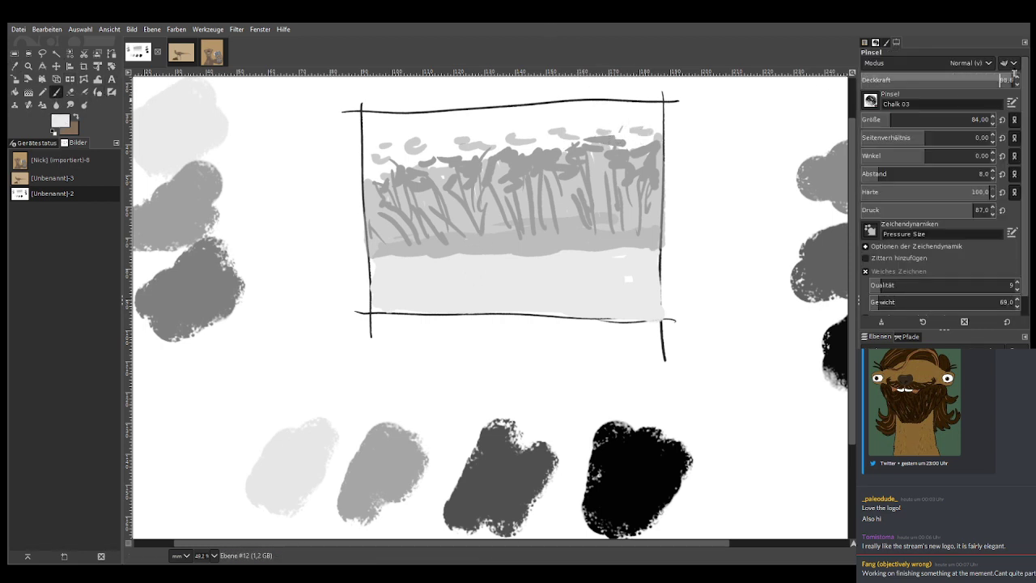
pyautogui.moveTo(553, 147)
pyautogui.mouseDown()
pyautogui.moveTo(474, 152)
pyautogui.moveTo(478, 126)
pyautogui.moveTo(463, 130)
pyautogui.moveTo(563, 122)
pyautogui.moveTo(571, 110)
pyautogui.moveTo(626, 123)
pyautogui.moveTo(640, 152)
pyautogui.mouseUp()
pyautogui.moveTo(454, 160)
pyautogui.mouseDown()
pyautogui.moveTo(387, 172)
pyautogui.moveTo(392, 136)
pyautogui.mouseUp()
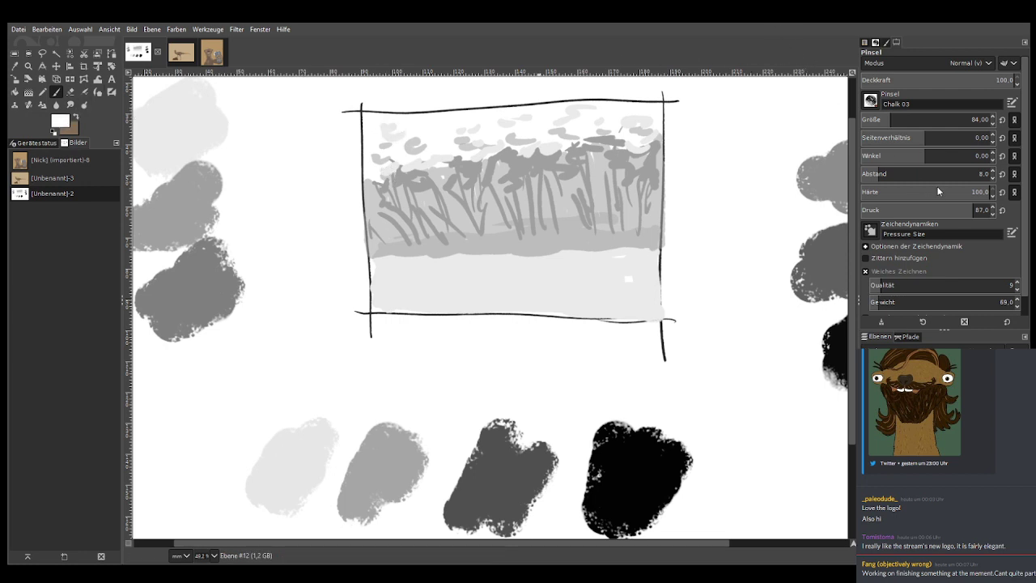
pyautogui.moveTo(625, 267)
pyautogui.mouseDown()
pyautogui.moveTo(574, 270)
pyautogui.moveTo(629, 287)
pyautogui.moveTo(469, 290)
pyautogui.moveTo(383, 271)
pyautogui.moveTo(451, 263)
pyautogui.moveTo(640, 316)
pyautogui.moveTo(479, 310)
pyautogui.moveTo(416, 321)
pyautogui.mouseUp()
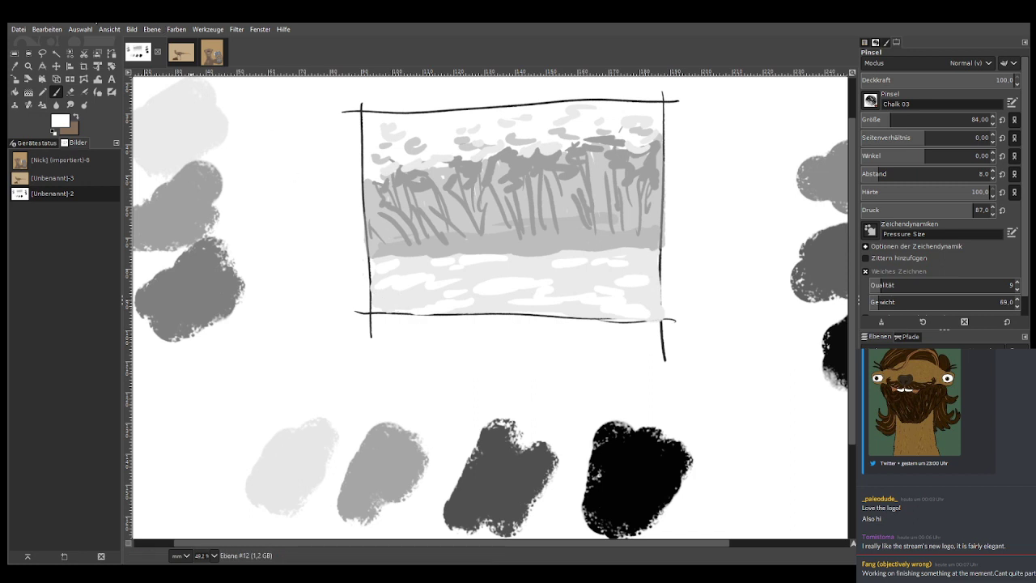
# Pick the darkest grey from the left-hand swatches and paint thin grass blades along the foreground at brush size 30
pyautogui.press('o')
pyautogui.click(197, 185)
pyautogui.press('p')
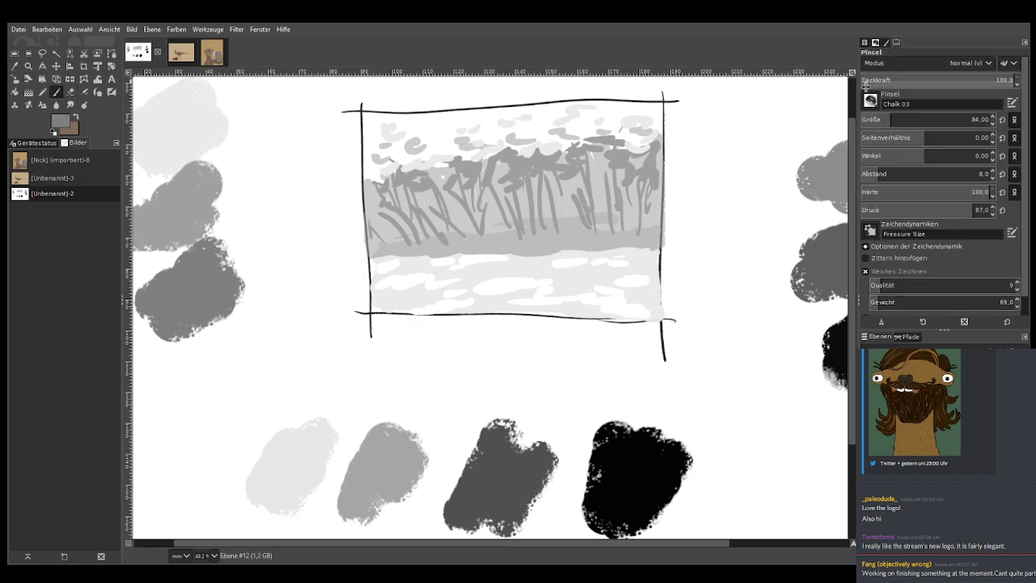
pyautogui.click(879, 119)
pyautogui.moveTo(390, 307)
pyautogui.mouseDown()
pyautogui.moveTo(394, 267)
pyautogui.moveTo(437, 269)
pyautogui.moveTo(373, 275)
pyautogui.mouseUp()
pyautogui.moveTo(392, 316); pyautogui.dragTo(394, 252)
pyautogui.moveTo(648, 320); pyautogui.dragTo(646, 279)
pyautogui.moveTo(634, 317)
pyautogui.mouseDown()
pyautogui.moveTo(631, 284)
pyautogui.moveTo(614, 286)
pyautogui.mouseUp()
pyautogui.moveTo(553, 309)
pyautogui.mouseDown()
pyautogui.moveTo(549, 287)
pyautogui.moveTo(475, 290)
pyautogui.mouseUp()
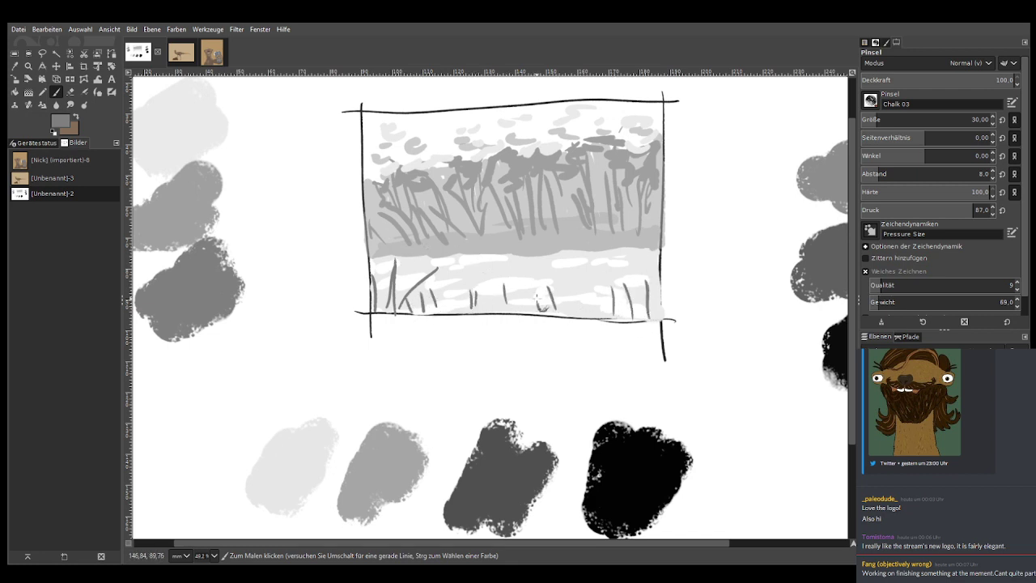
pyautogui.moveTo(625, 324)
pyautogui.mouseDown()
pyautogui.moveTo(614, 293)
pyautogui.moveTo(639, 286)
pyautogui.mouseUp()
pyautogui.moveTo(659, 315); pyautogui.dragTo(648, 275)
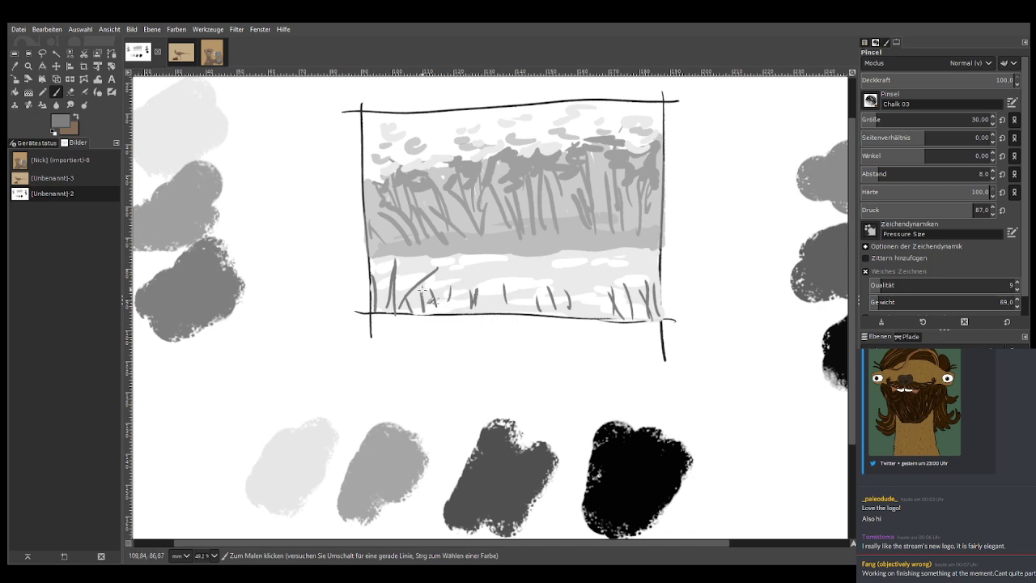
pyautogui.moveTo(379, 298); pyautogui.dragTo(378, 272)
pyautogui.moveTo(387, 311); pyautogui.dragTo(383, 278)
# Outline a tusked mammoth in the middle of the study with the dark grey at brush size 30, and fill its silhouette at size 60
pyautogui.moveTo(518, 201)
pyautogui.mouseDown()
pyautogui.moveTo(532, 188)
pyautogui.moveTo(502, 220)
pyautogui.moveTo(535, 201)
pyautogui.moveTo(561, 220)
pyautogui.moveTo(559, 240)
pyautogui.mouseUp()
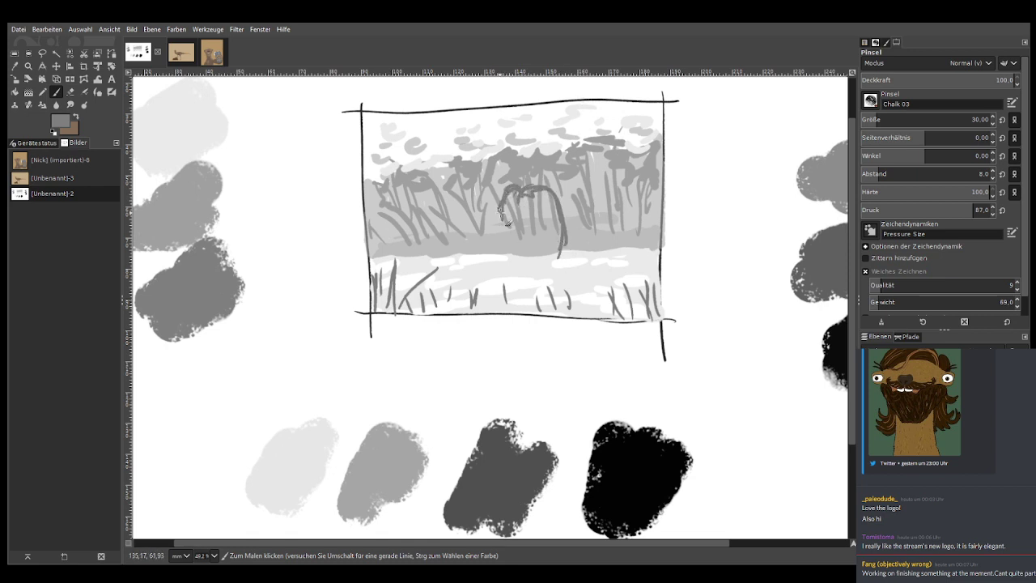
pyautogui.moveTo(519, 205)
pyautogui.mouseDown()
pyautogui.moveTo(505, 212)
pyautogui.moveTo(525, 272)
pyautogui.moveTo(555, 243)
pyautogui.moveTo(566, 276)
pyautogui.moveTo(552, 213)
pyautogui.moveTo(541, 244)
pyautogui.moveTo(524, 202)
pyautogui.moveTo(559, 212)
pyautogui.moveTo(541, 207)
pyautogui.moveTo(550, 216)
pyautogui.moveTo(481, 245)
pyautogui.moveTo(499, 220)
pyautogui.moveTo(502, 258)
pyautogui.moveTo(501, 229)
pyautogui.mouseUp()
pyautogui.press(']')
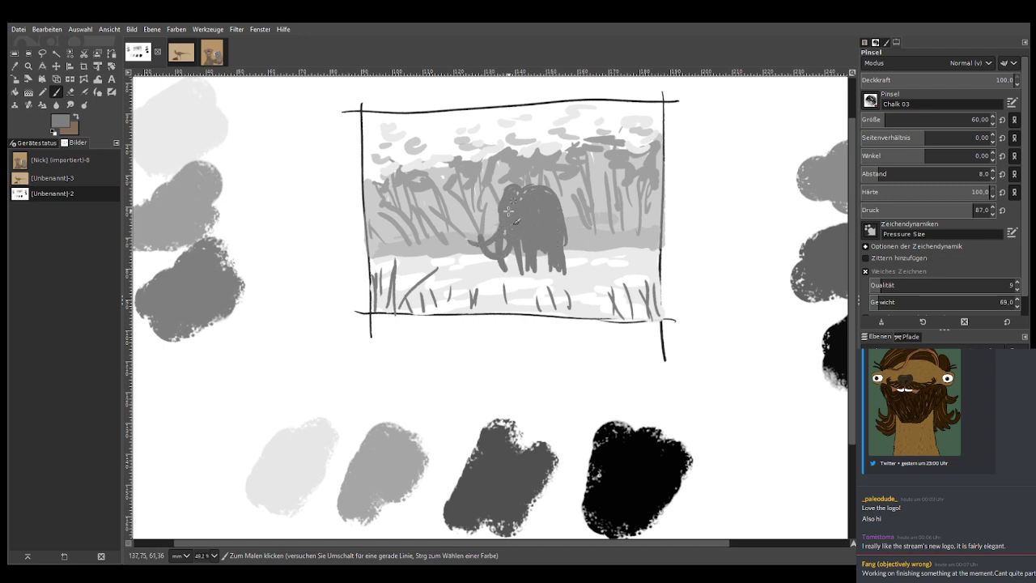
pyautogui.moveTo(557, 208); pyautogui.dragTo(560, 198)
# Pick white from the empty canvas and paint a bright rim along the mammoth's head and back and over its tusks
pyautogui.press('o')
pyautogui.click(319, 77)
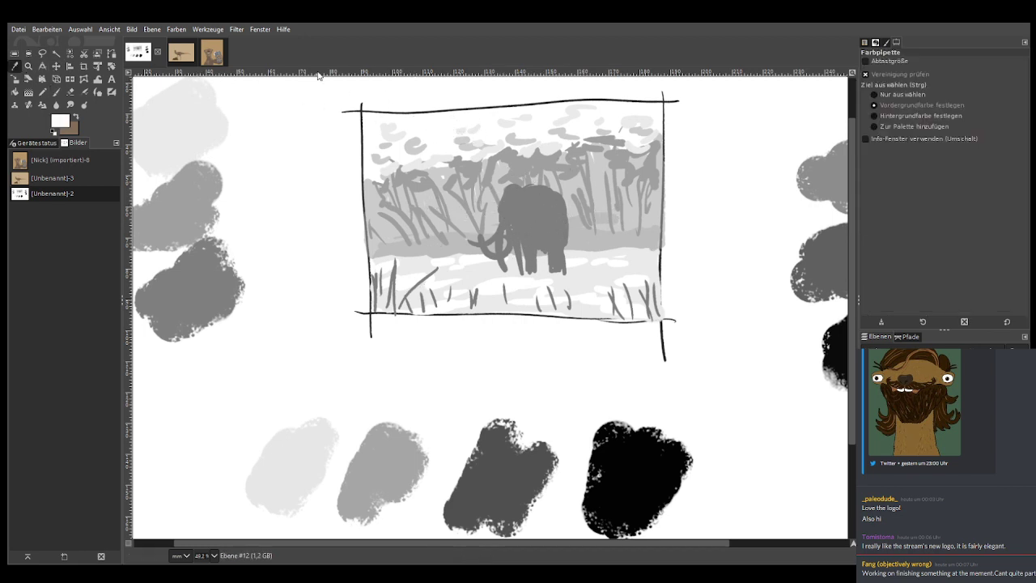
pyautogui.click(55, 94)
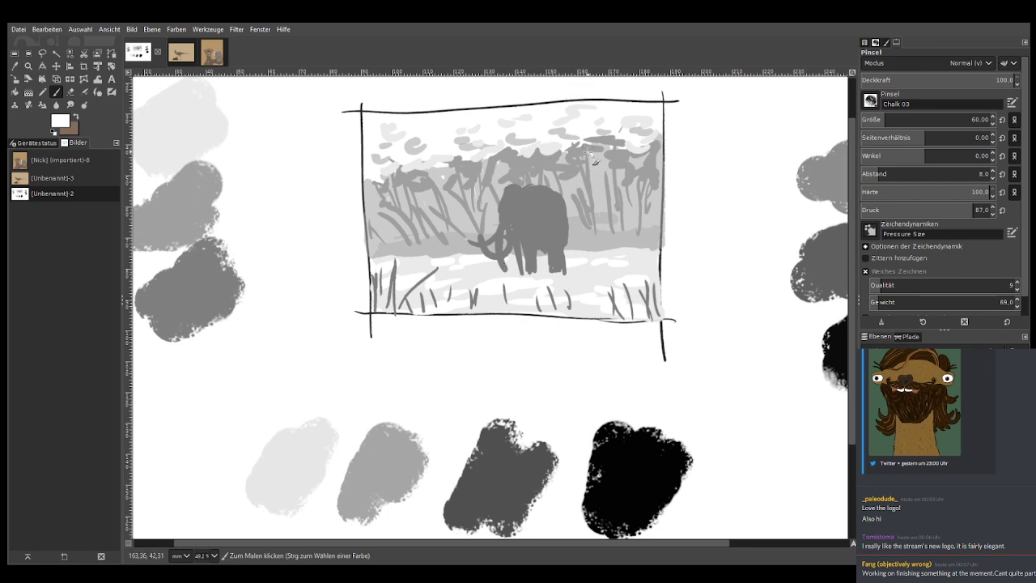
pyautogui.click(524, 185)
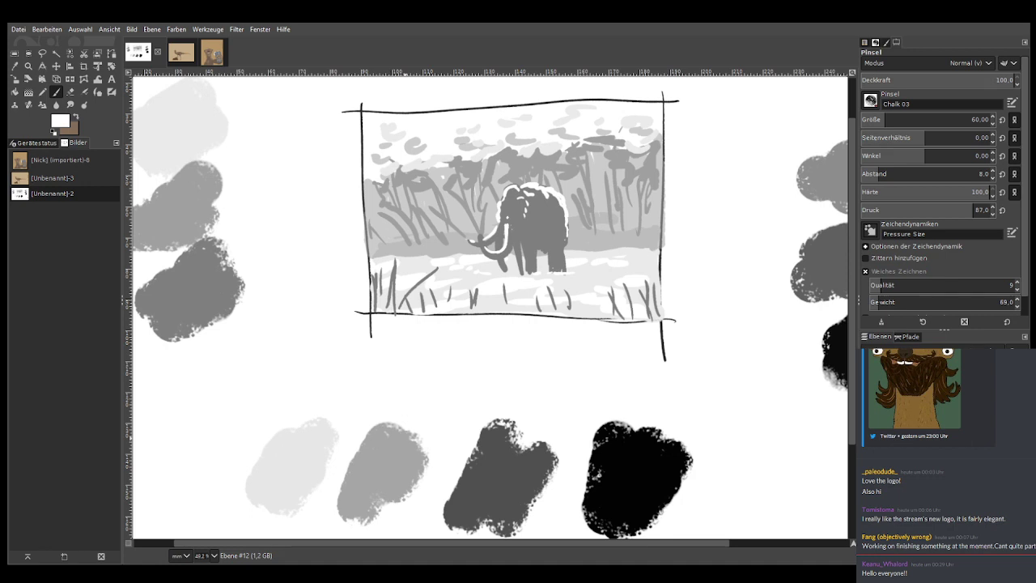
# Clear the mammoth study from the canvas and draw a new empty rectangular frame in dark grey at brush size 42
pyautogui.hotkey('ctrl', 'z')
pyautogui.hotkey('ctrl', 'z')
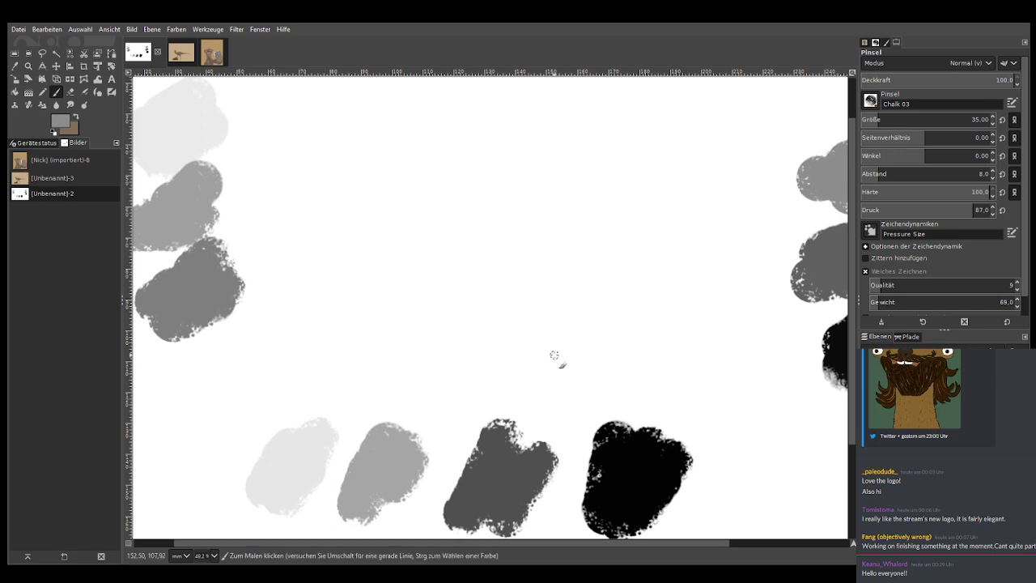
pyautogui.click(55, 119)
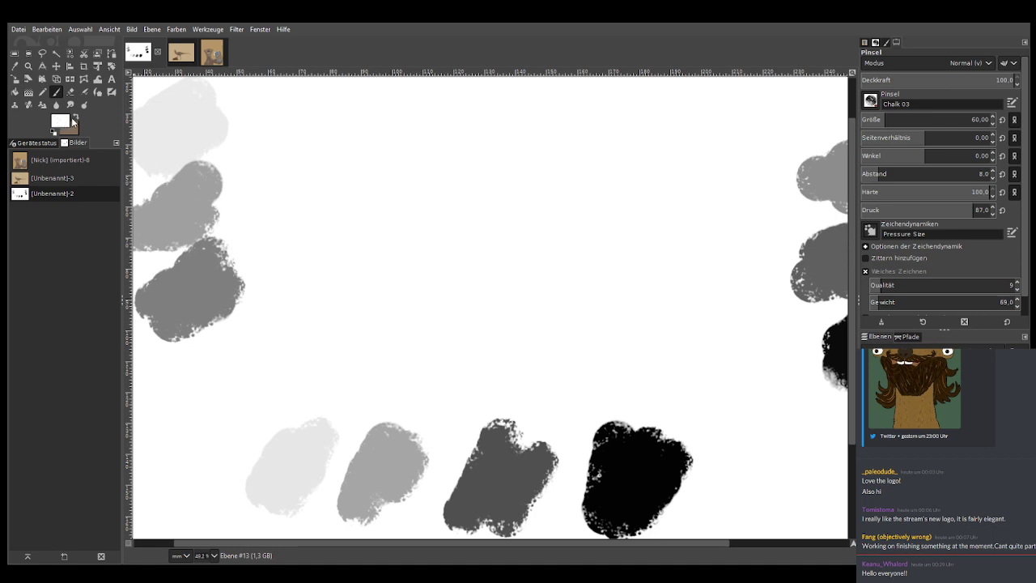
pyautogui.click(74, 118)
pyautogui.press('d')
pyautogui.click(882, 117)
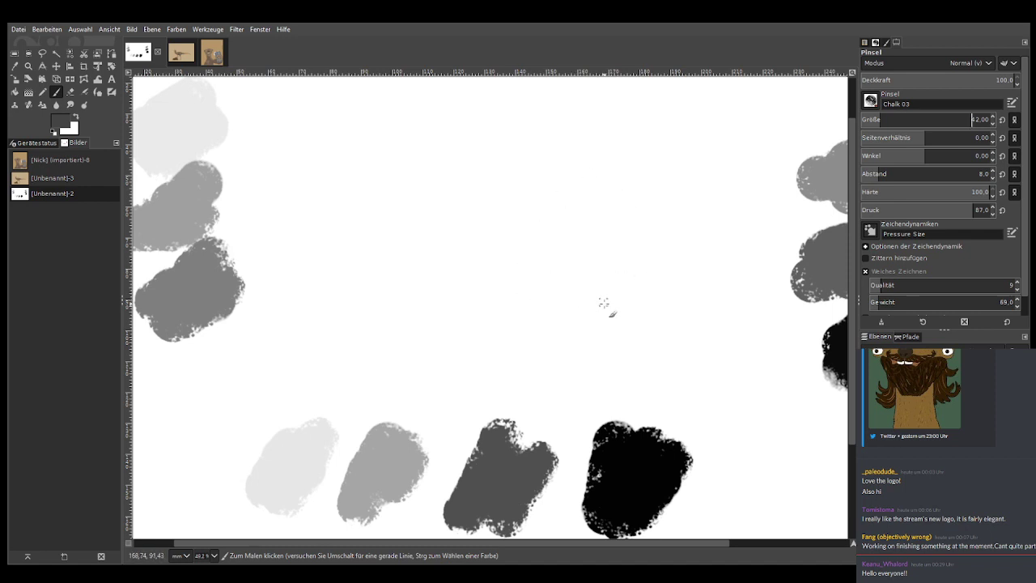
pyautogui.moveTo(618, 306); pyautogui.dragTo(362, 301)
pyautogui.moveTo(368, 318)
pyautogui.mouseDown()
pyautogui.moveTo(361, 103)
pyautogui.moveTo(523, 120)
pyautogui.moveTo(673, 117)
pyautogui.moveTo(661, 341)
pyautogui.mouseUp()
pyautogui.moveTo(611, 305); pyautogui.dragTo(596, 306)
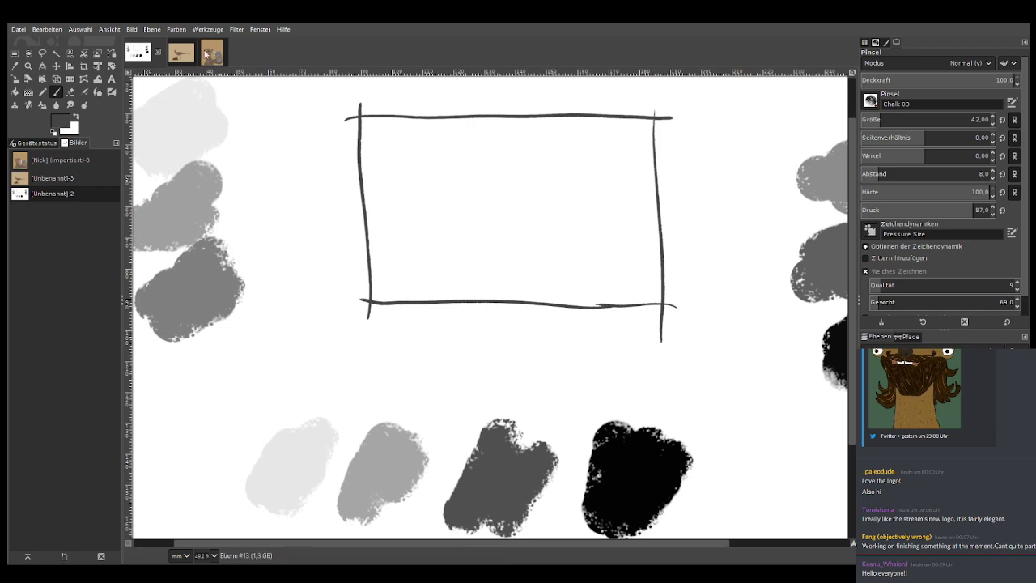
# Sketch a feathered two-legged dinosaur inside the frame at brush size 46 and opacity 59.7, with an eye and shading on its underside and legs
pyautogui.scroll(4, 975, 119)
pyautogui.moveTo(973, 81); pyautogui.dragTo(952, 81)
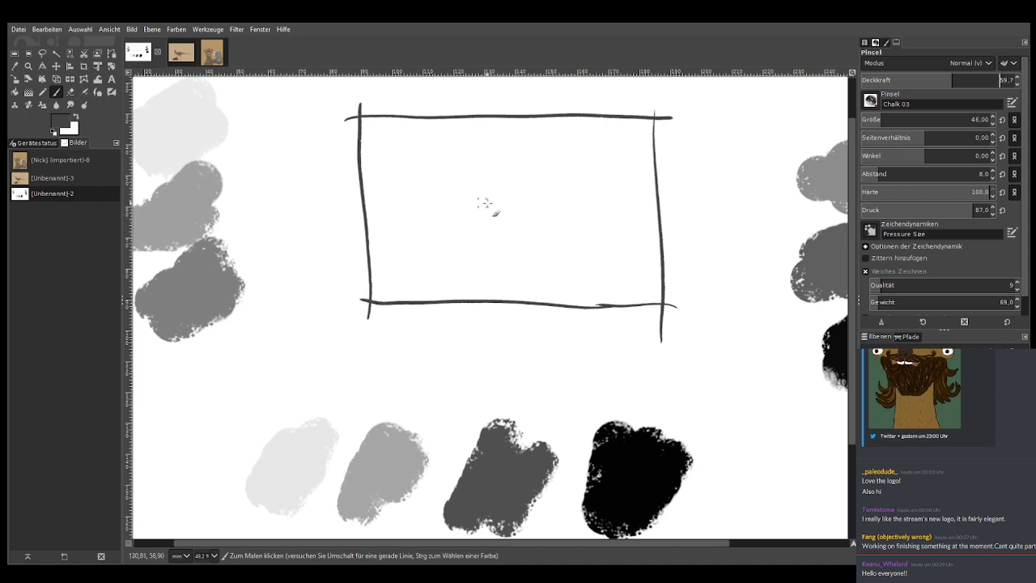
pyautogui.moveTo(479, 209)
pyautogui.mouseDown()
pyautogui.moveTo(480, 174)
pyautogui.moveTo(458, 209)
pyautogui.moveTo(442, 168)
pyautogui.moveTo(449, 181)
pyautogui.moveTo(438, 183)
pyautogui.moveTo(472, 167)
pyautogui.mouseUp()
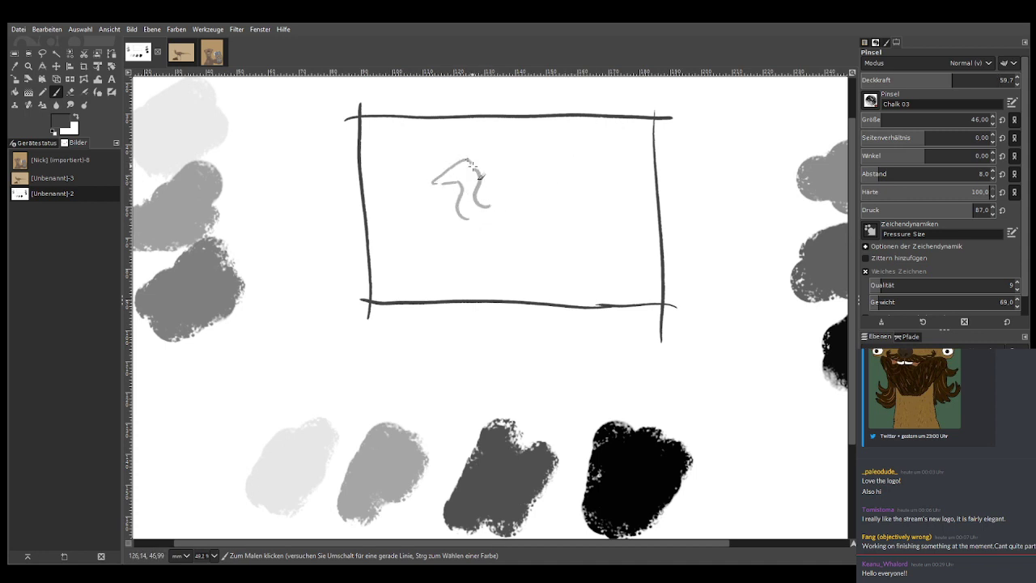
pyautogui.moveTo(464, 219)
pyautogui.mouseDown()
pyautogui.moveTo(502, 201)
pyautogui.moveTo(486, 227)
pyautogui.moveTo(537, 236)
pyautogui.mouseUp()
pyautogui.moveTo(510, 204)
pyautogui.mouseDown()
pyautogui.moveTo(635, 211)
pyautogui.moveTo(560, 230)
pyautogui.moveTo(527, 273)
pyautogui.moveTo(532, 261)
pyautogui.moveTo(508, 293)
pyautogui.mouseUp()
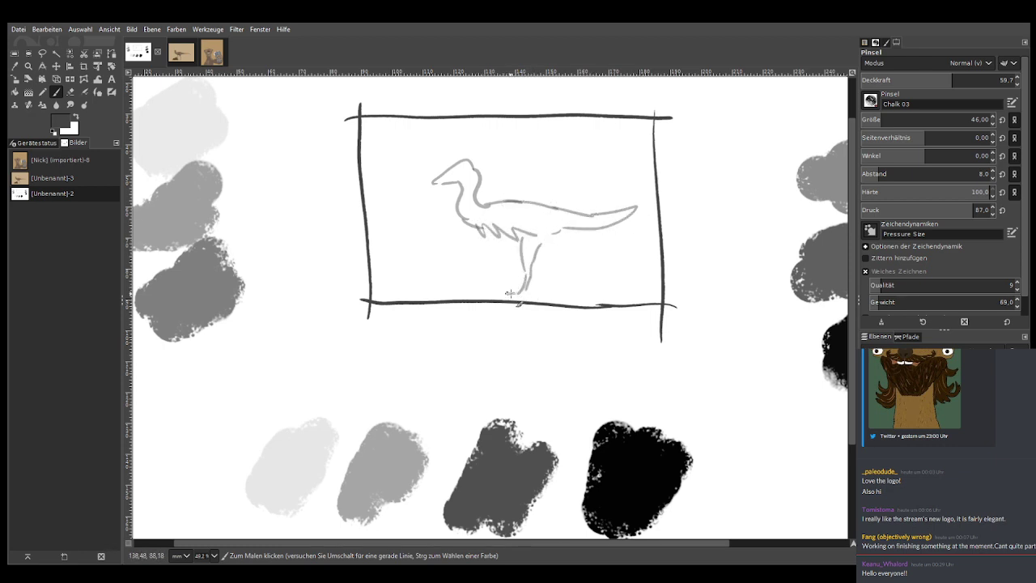
pyautogui.moveTo(507, 236); pyautogui.dragTo(507, 286)
pyautogui.moveTo(489, 232)
pyautogui.mouseDown()
pyautogui.moveTo(491, 250)
pyautogui.moveTo(478, 246)
pyautogui.mouseUp()
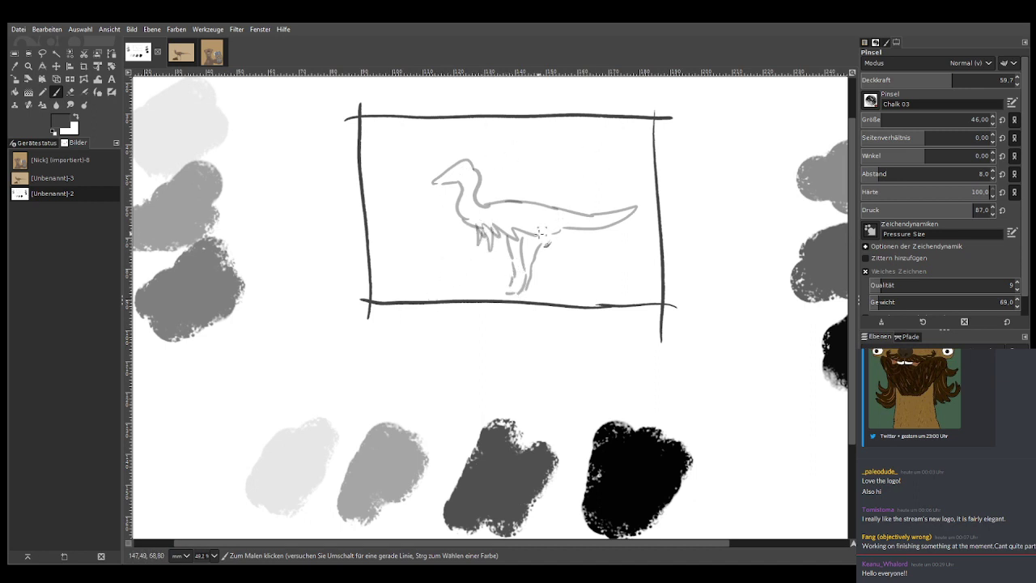
pyautogui.click(457, 171)
pyautogui.moveTo(521, 251)
pyautogui.mouseDown()
pyautogui.moveTo(553, 229)
pyautogui.moveTo(620, 221)
pyautogui.moveTo(547, 221)
pyautogui.moveTo(539, 235)
pyautogui.moveTo(495, 220)
pyautogui.moveTo(483, 230)
pyautogui.moveTo(463, 202)
pyautogui.moveTo(469, 173)
pyautogui.moveTo(483, 217)
pyautogui.moveTo(467, 176)
pyautogui.moveTo(448, 178)
pyautogui.moveTo(509, 221)
pyautogui.moveTo(571, 220)
pyautogui.moveTo(501, 210)
pyautogui.moveTo(535, 284)
pyautogui.moveTo(512, 287)
pyautogui.moveTo(519, 259)
pyautogui.moveTo(569, 226)
pyautogui.mouseUp()
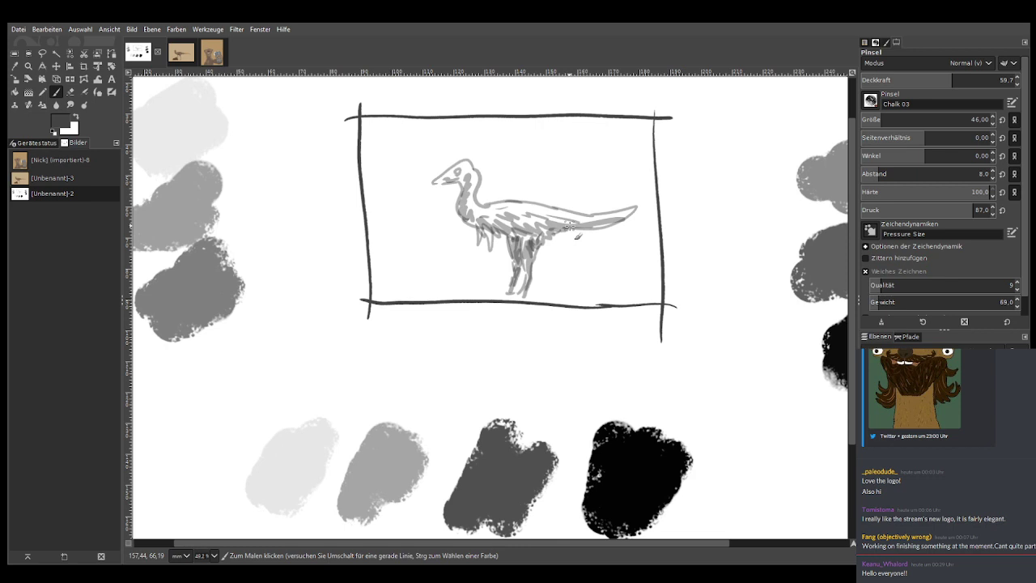
# Sketch a human head with facial features and an ear above the dinosaur's tail, and paint its dark hair at opacity 100
pyautogui.click(28, 66)
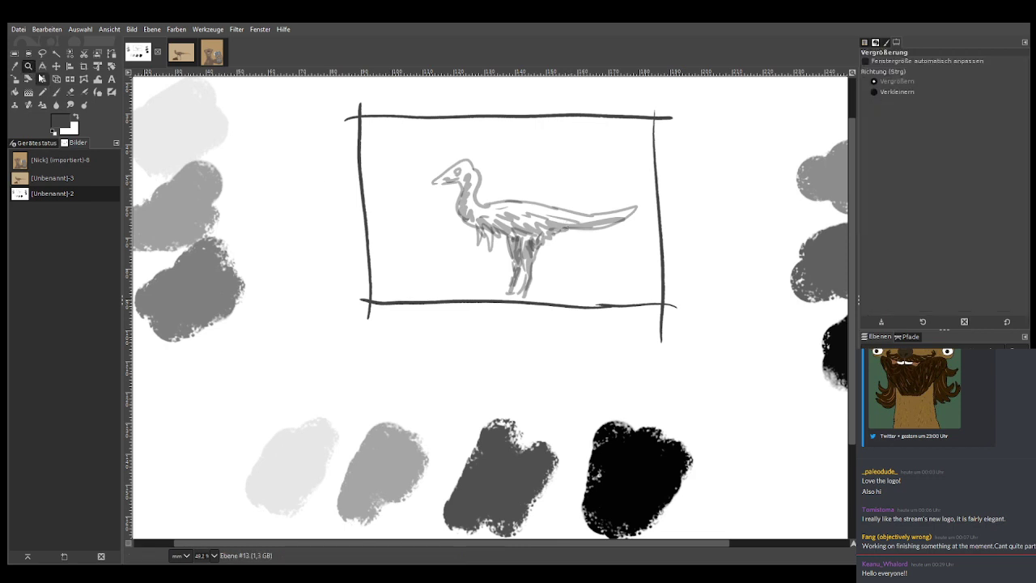
pyautogui.moveTo(342, 111); pyautogui.dragTo(653, 327)
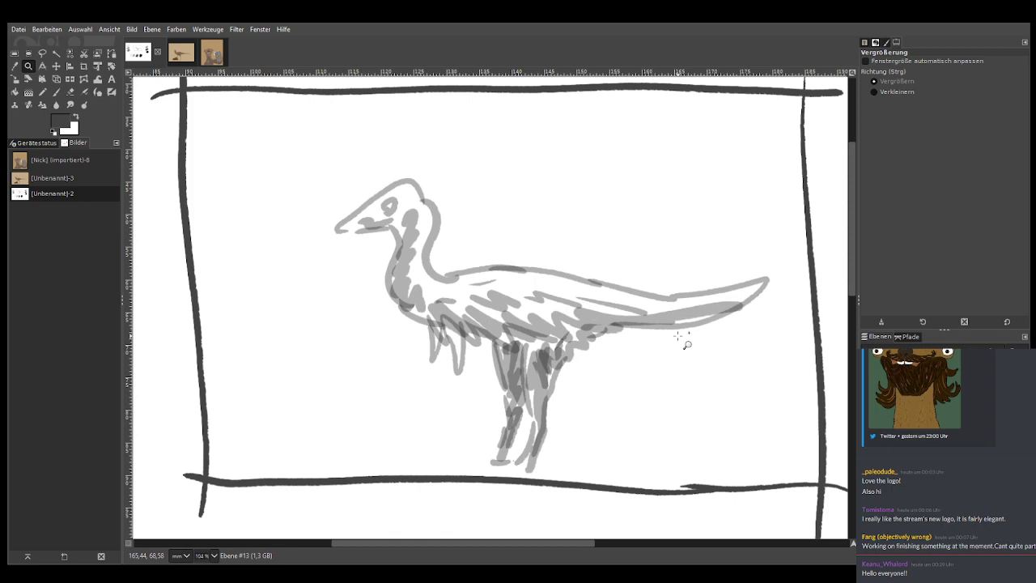
pyautogui.press('p')
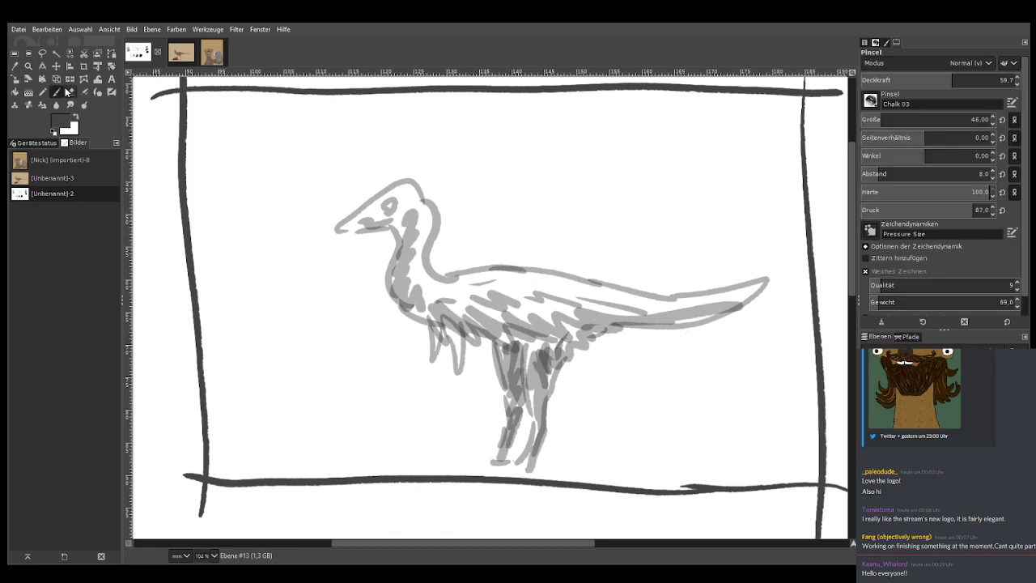
pyautogui.moveTo(701, 230)
pyautogui.mouseDown()
pyautogui.moveTo(665, 253)
pyautogui.moveTo(681, 142)
pyautogui.moveTo(714, 231)
pyautogui.mouseUp()
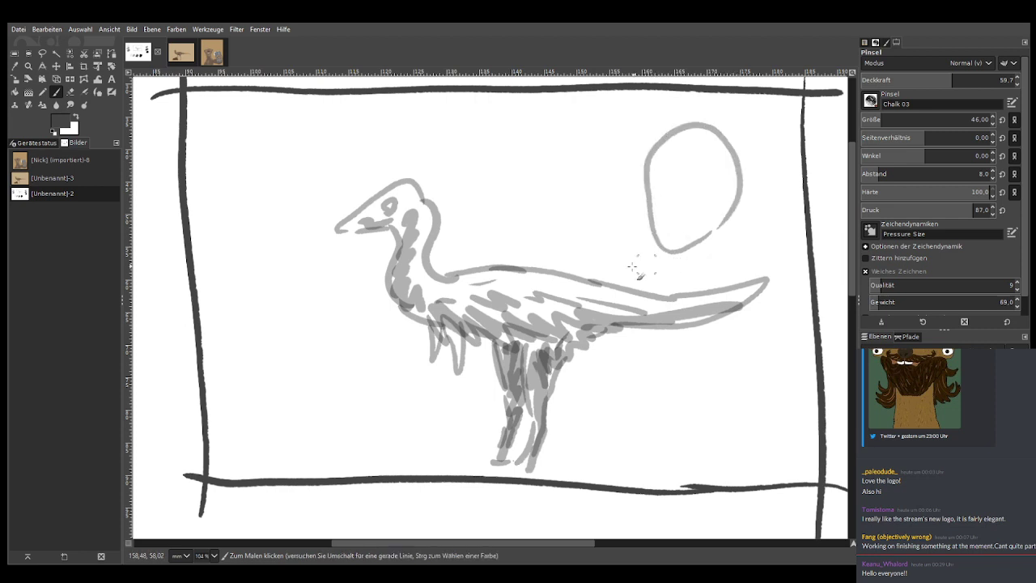
pyautogui.click(651, 180)
pyautogui.moveTo(701, 187)
pyautogui.mouseDown()
pyautogui.moveTo(659, 205)
pyautogui.moveTo(659, 191)
pyautogui.moveTo(668, 213)
pyautogui.moveTo(695, 188)
pyautogui.moveTo(728, 187)
pyautogui.moveTo(713, 206)
pyautogui.mouseUp()
pyautogui.click(661, 205)
pyautogui.click(657, 199)
pyautogui.click(666, 215)
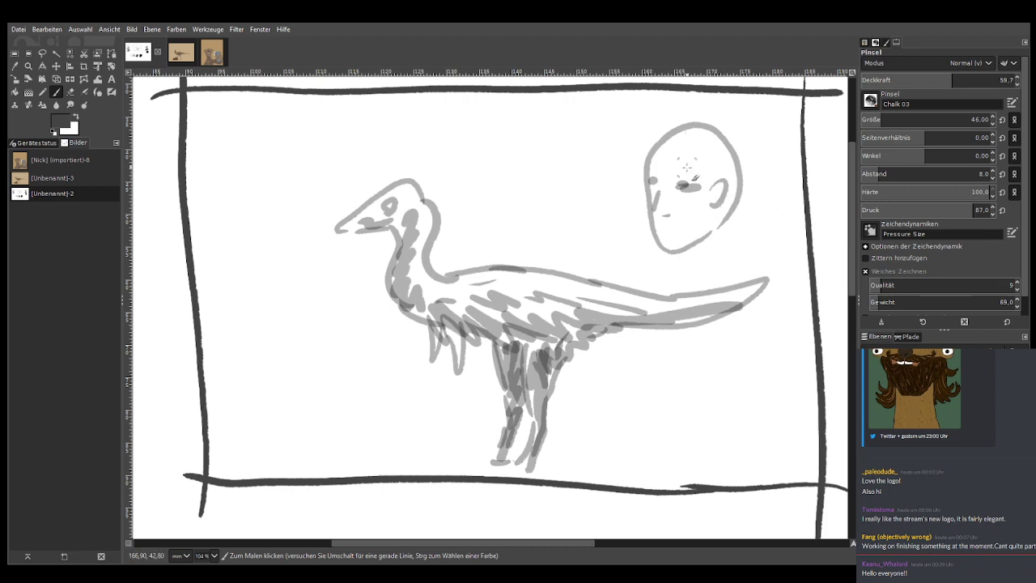
pyautogui.moveTo(964, 81); pyautogui.dragTo(1017, 80)
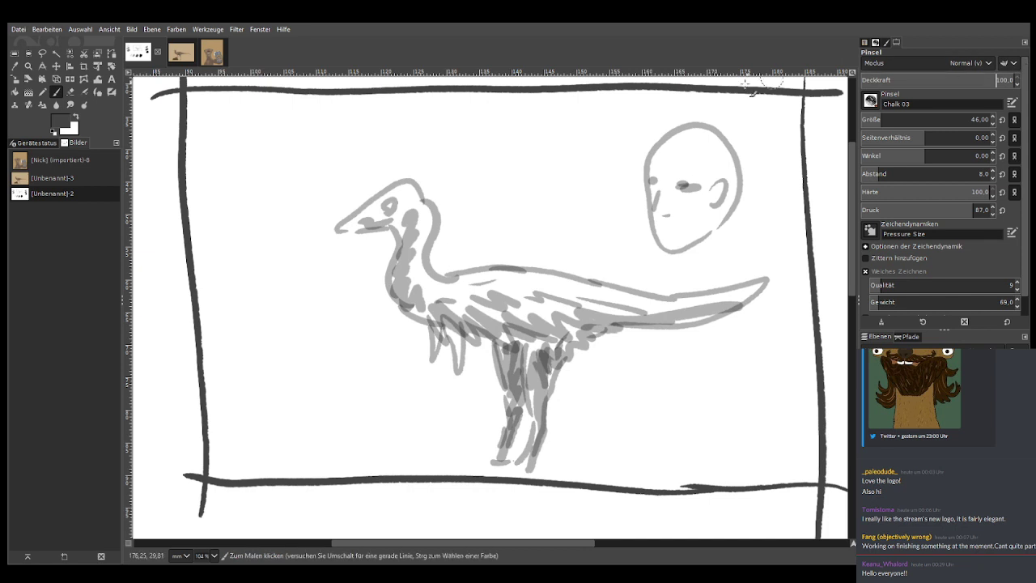
pyautogui.moveTo(706, 149)
pyautogui.mouseDown()
pyautogui.moveTo(666, 166)
pyautogui.moveTo(652, 158)
pyautogui.moveTo(672, 132)
pyautogui.moveTo(731, 151)
pyautogui.moveTo(717, 178)
pyautogui.moveTo(725, 172)
pyautogui.moveTo(745, 204)
pyautogui.moveTo(716, 126)
pyautogui.moveTo(661, 139)
pyautogui.moveTo(641, 159)
pyautogui.moveTo(675, 170)
pyautogui.moveTo(698, 162)
pyautogui.mouseUp()
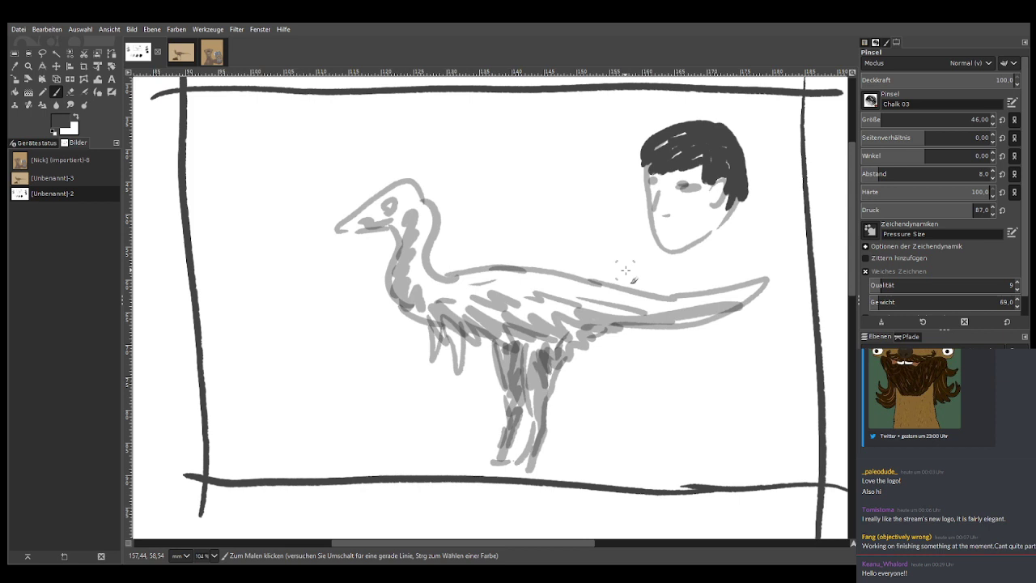
# Undo the dark hair strokes painted on the sketched human head
pyautogui.hotkey('ctrl', 'z')
pyautogui.hotkey('ctrl', 'z')
pyautogui.hotkey('ctrl', 'z')
pyautogui.hotkey('ctrl', 'z')
pyautogui.hotkey('ctrl', 'z')
pyautogui.hotkey('ctrl', 'z')
pyautogui.hotkey('ctrl', 'z')
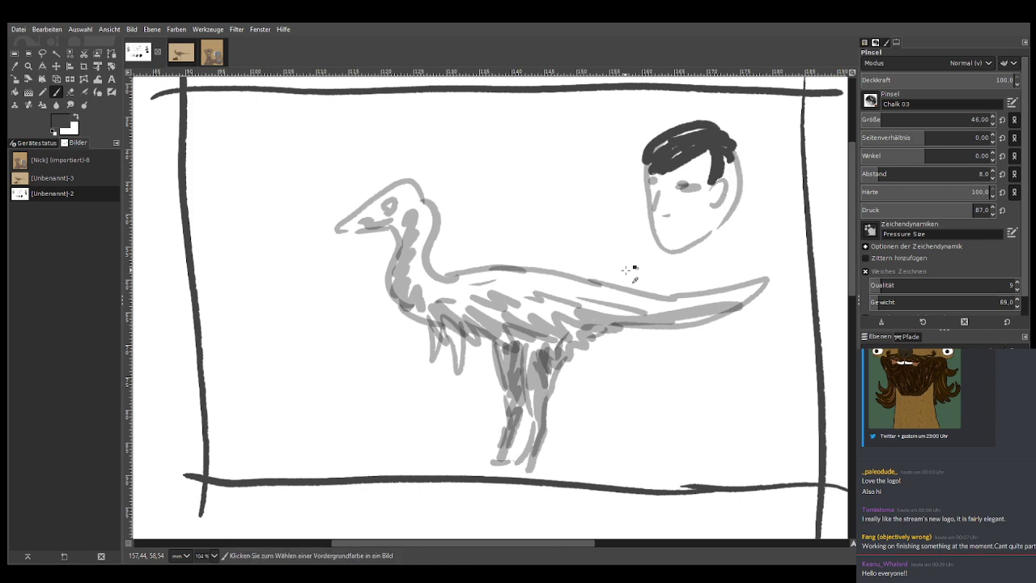
pyautogui.hotkey('ctrl', 'z')
pyautogui.hotkey('ctrl', 'z')
pyautogui.hotkey('ctrl', 'z')
pyautogui.hotkey('ctrl', 'z')
pyautogui.hotkey('ctrl', 'z')
pyautogui.hotkey('ctrl', 'z')
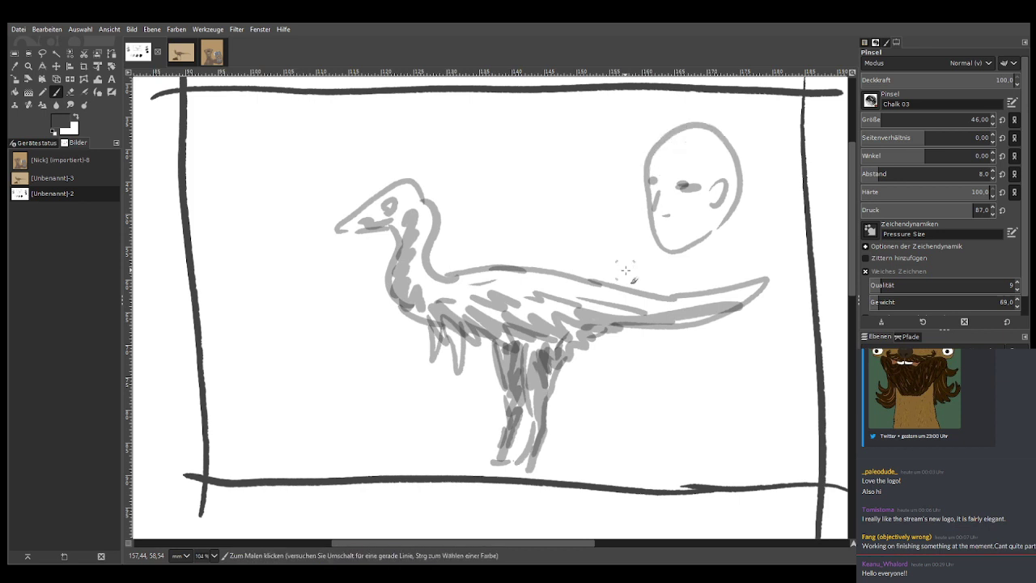
# Pick light grey and sketch long hair with a fringe around the human head at brush size 28
pyautogui.keyDown('ctrl'); pyautogui.click(790, 81); pyautogui.keyUp('ctrl')
pyautogui.press('[')
pyautogui.press('[')
pyautogui.press('[')
pyautogui.press('[')
pyautogui.press('[')
pyautogui.press('[')
pyautogui.press('[')
pyautogui.press('[')
pyautogui.press('[')
pyautogui.press('[')
pyautogui.press('[')
pyautogui.press('[')
pyautogui.press('[')
pyautogui.press('[')
pyautogui.press('[')
pyautogui.press('[')
pyautogui.press('[')
pyautogui.press('[')
pyautogui.moveTo(698, 146)
pyautogui.mouseDown()
pyautogui.moveTo(670, 163)
pyautogui.moveTo(661, 139)
pyautogui.moveTo(649, 159)
pyautogui.moveTo(727, 164)
pyautogui.moveTo(722, 220)
pyautogui.moveTo(732, 246)
pyautogui.moveTo(755, 243)
pyautogui.moveTo(746, 184)
pyautogui.moveTo(718, 128)
pyautogui.moveTo(670, 120)
pyautogui.moveTo(657, 144)
pyautogui.moveTo(638, 151)
pyautogui.moveTo(635, 198)
pyautogui.mouseUp()
pyautogui.moveTo(638, 141)
pyautogui.mouseDown()
pyautogui.moveTo(648, 209)
pyautogui.moveTo(724, 129)
pyautogui.moveTo(738, 206)
pyautogui.mouseUp()
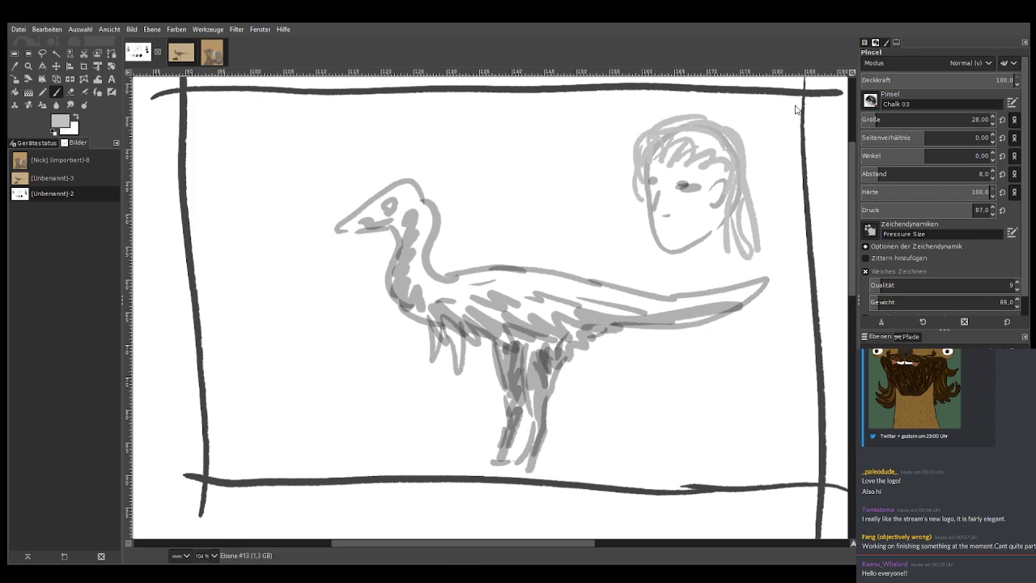
# Paint the dinosaur's body and tail dark grey at brush size 60, and darken its lower legs and eye at size 28
pyautogui.click(887, 113)
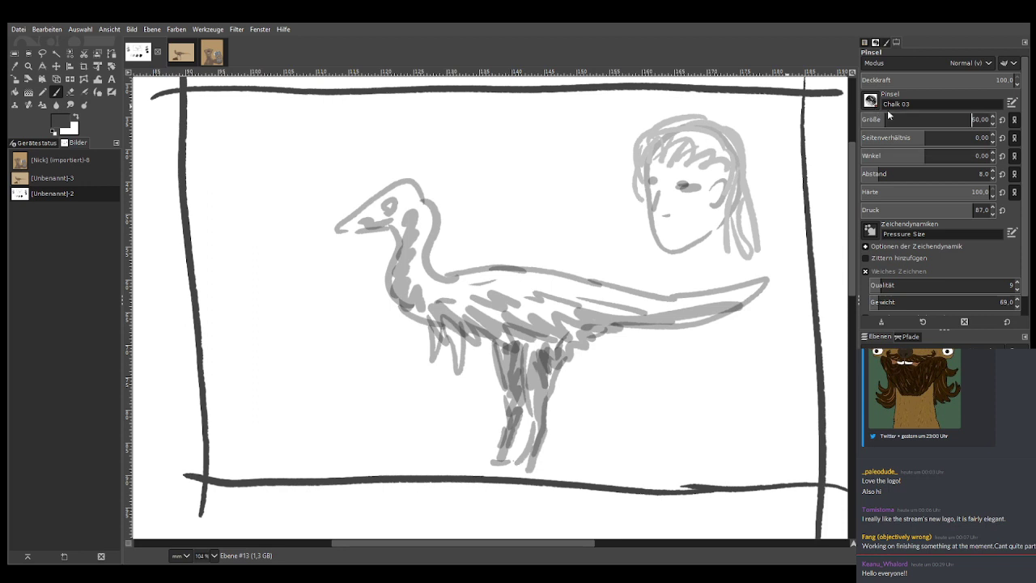
pyautogui.moveTo(487, 341)
pyautogui.mouseDown()
pyautogui.moveTo(432, 312)
pyautogui.moveTo(431, 327)
pyautogui.moveTo(408, 307)
pyautogui.moveTo(464, 297)
pyautogui.moveTo(499, 277)
pyautogui.moveTo(452, 270)
pyautogui.moveTo(602, 289)
pyautogui.moveTo(576, 275)
pyautogui.moveTo(780, 291)
pyautogui.moveTo(621, 316)
pyautogui.moveTo(553, 359)
pyautogui.moveTo(445, 311)
pyautogui.moveTo(440, 284)
pyautogui.moveTo(613, 319)
pyautogui.moveTo(692, 299)
pyautogui.moveTo(478, 288)
pyautogui.moveTo(630, 323)
pyautogui.moveTo(772, 301)
pyautogui.moveTo(628, 317)
pyautogui.moveTo(500, 312)
pyautogui.moveTo(528, 278)
pyautogui.moveTo(430, 290)
pyautogui.moveTo(418, 314)
pyautogui.moveTo(397, 290)
pyautogui.mouseUp()
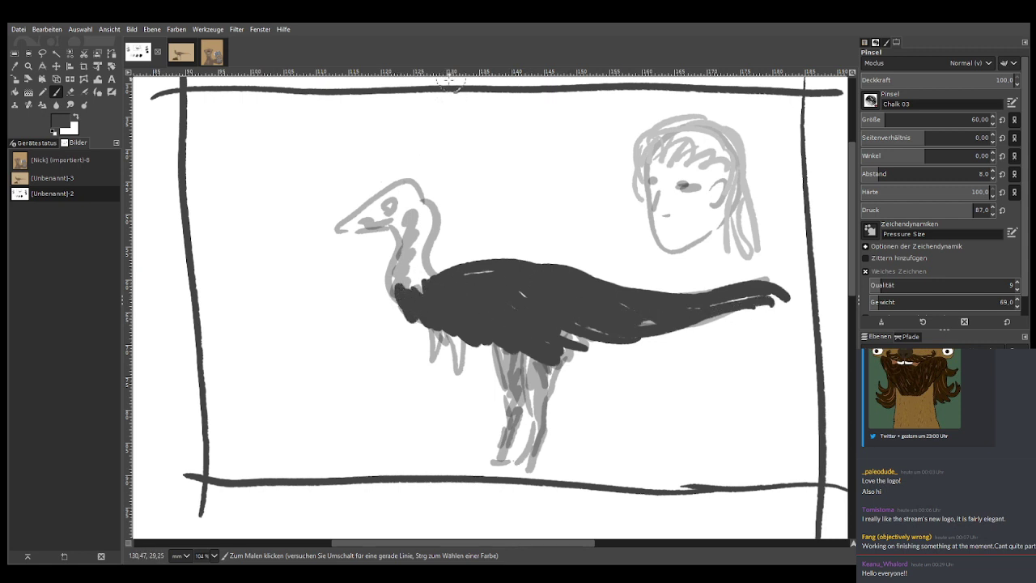
pyautogui.moveTo(968, 83); pyautogui.dragTo(944, 82)
pyautogui.moveTo(971, 119); pyautogui.dragTo(844, 108)
pyautogui.moveTo(541, 417)
pyautogui.mouseDown()
pyautogui.moveTo(531, 477)
pyautogui.moveTo(505, 469)
pyautogui.moveTo(528, 468)
pyautogui.moveTo(679, 213)
pyautogui.moveTo(493, 448)
pyautogui.moveTo(507, 451)
pyautogui.moveTo(474, 448)
pyautogui.mouseUp()
pyautogui.click(978, 81)
pyautogui.moveTo(387, 204); pyautogui.dragTo(385, 209)
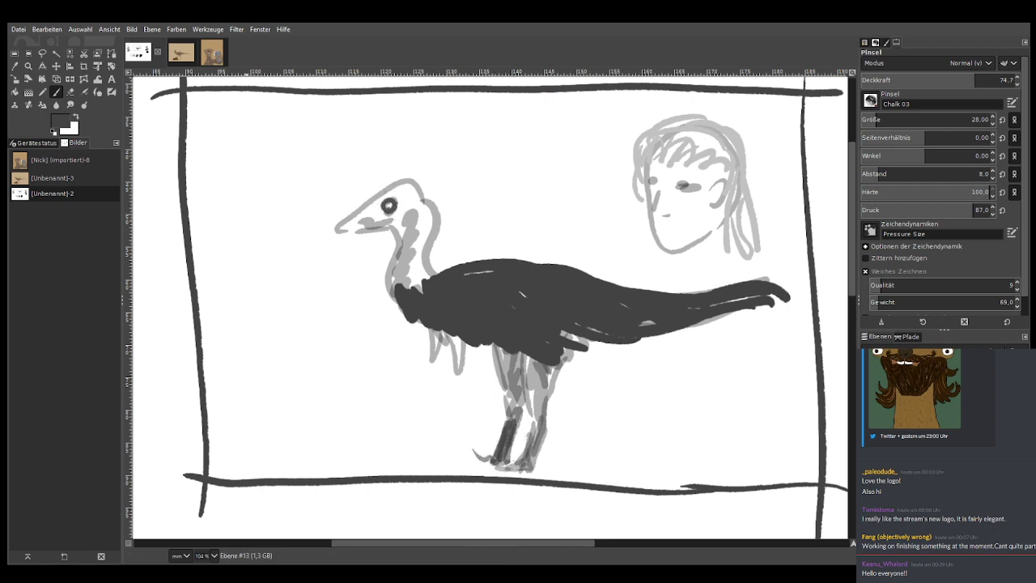
# Paint thin white feather highlights across the dinosaur's dark back at opacity 88.2
pyautogui.click(76, 121)
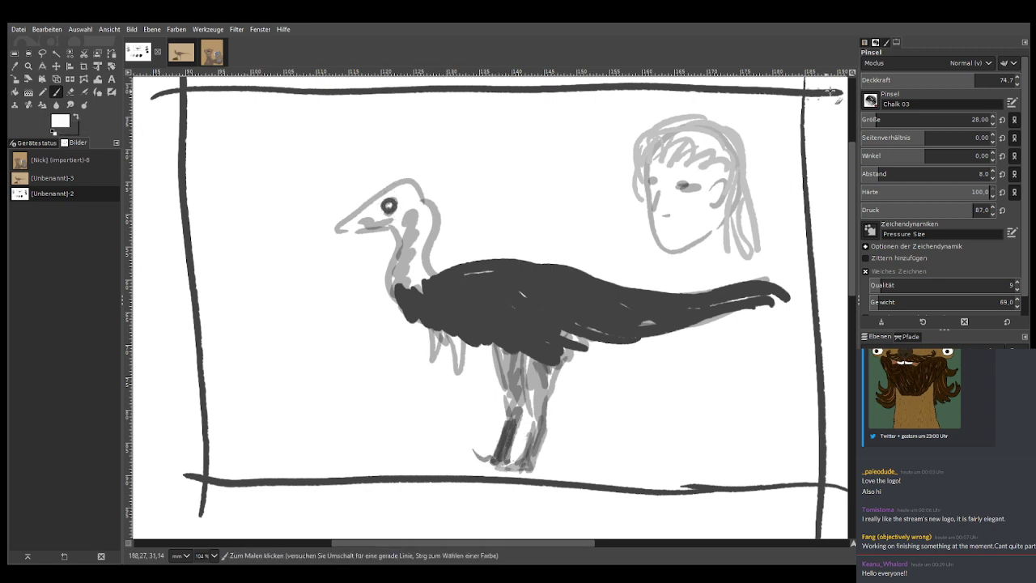
pyautogui.moveTo(971, 80); pyautogui.dragTo(998, 79)
pyautogui.moveTo(457, 290)
pyautogui.mouseDown()
pyautogui.moveTo(499, 291)
pyautogui.moveTo(493, 278)
pyautogui.moveTo(541, 272)
pyautogui.moveTo(602, 302)
pyautogui.moveTo(702, 302)
pyautogui.moveTo(434, 309)
pyautogui.moveTo(430, 284)
pyautogui.mouseUp()
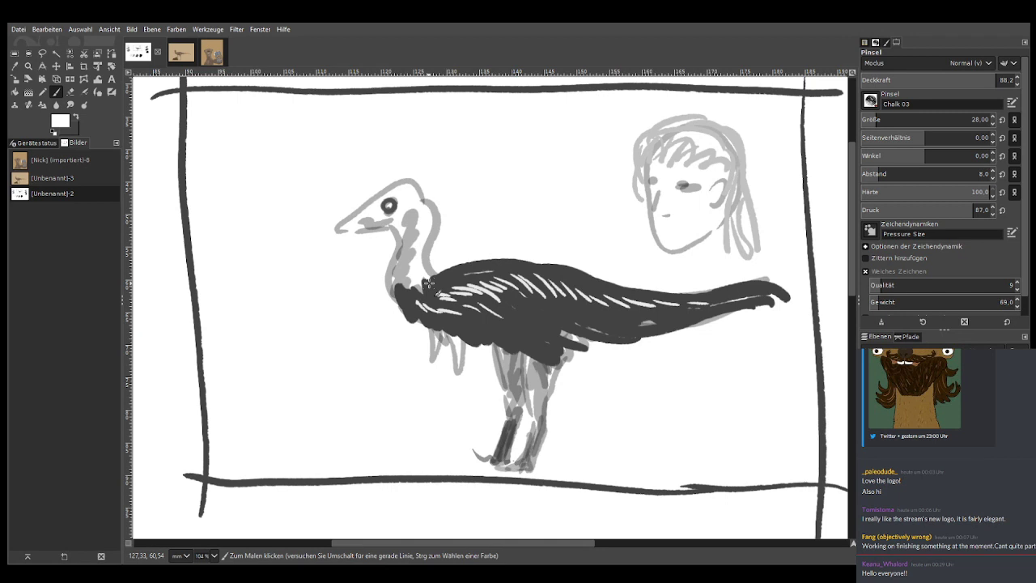
# Hide the dinosaur study, leaving only the grey swatches, and make all the framed studies visible together on the canvas
pyautogui.scroll(-4, 429, 285)
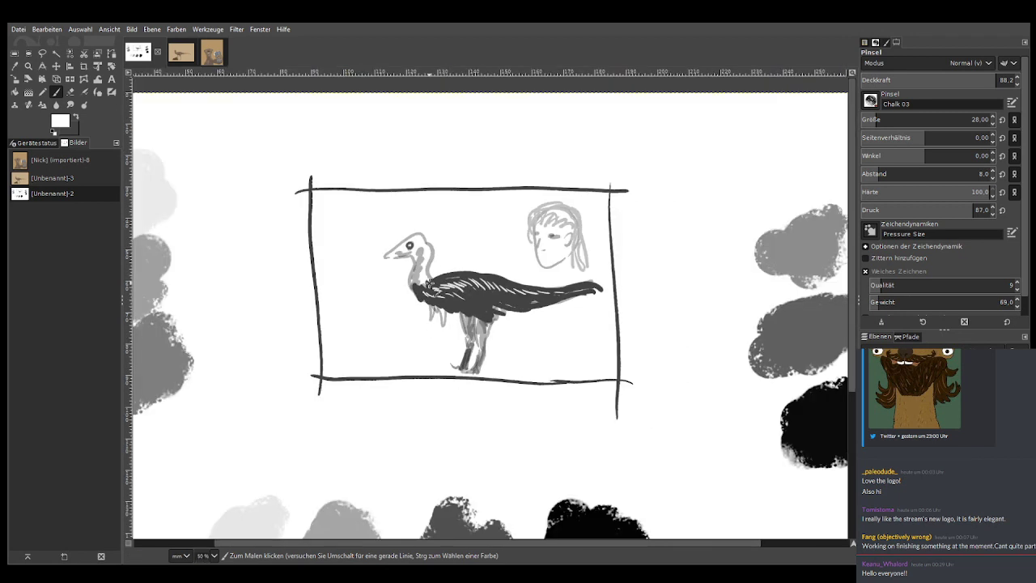
pyautogui.scroll(-1, 429, 285)
pyautogui.scroll(1, 429, 283)
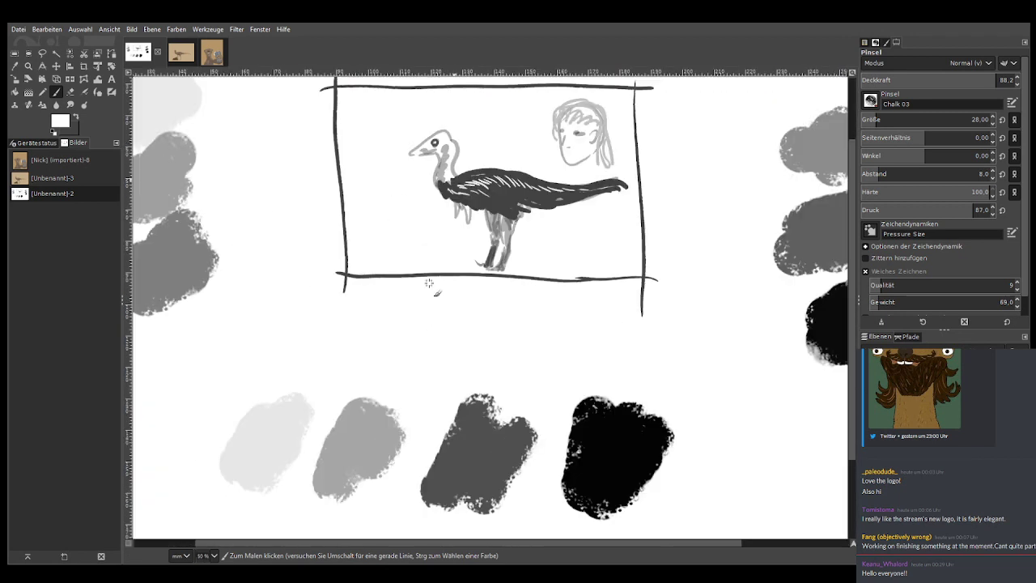
pyautogui.scroll(2, 854, 279)
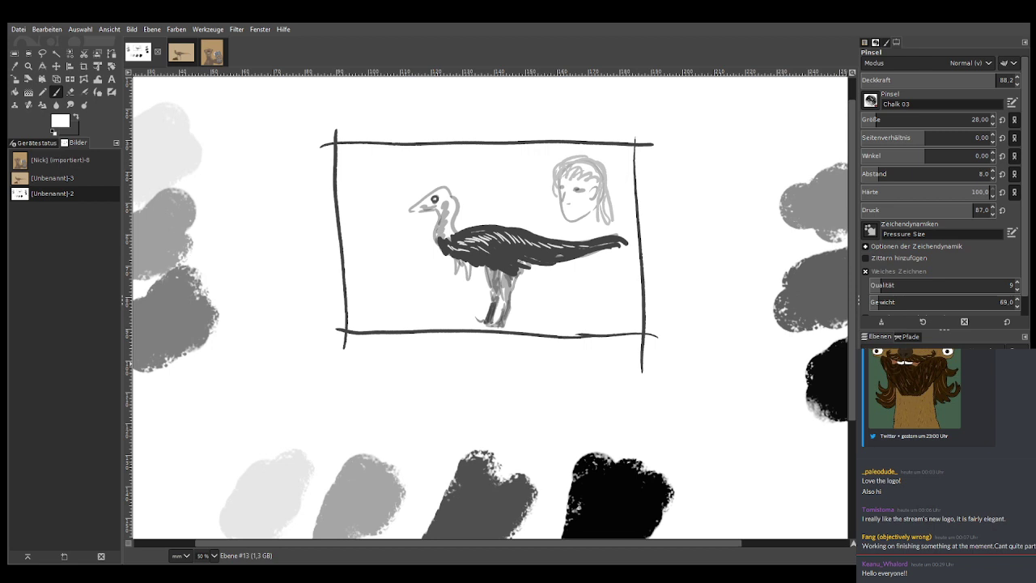
pyautogui.press('Delete')
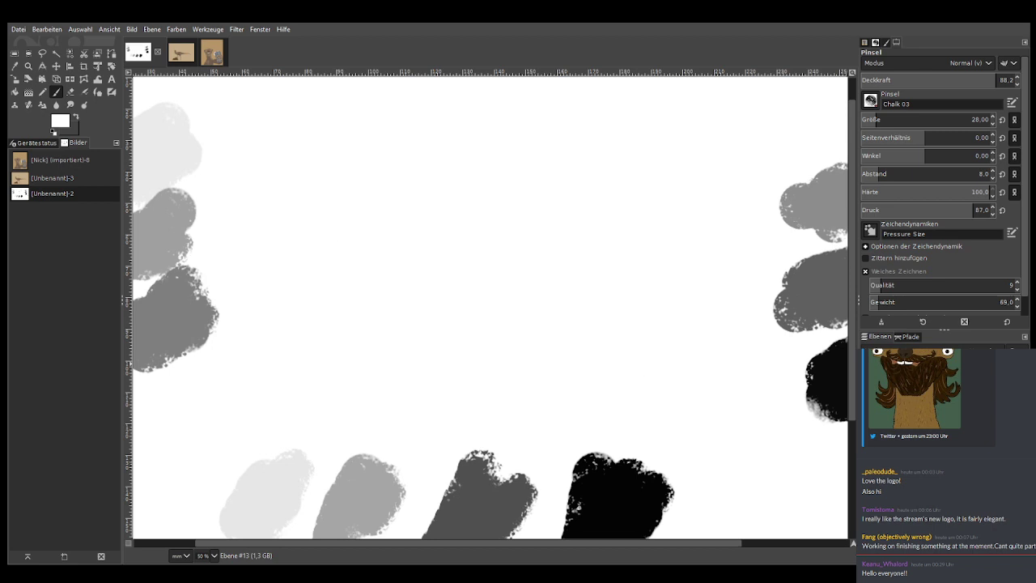
pyautogui.hotkey('ctrl', 'y')
pyautogui.hotkey('ctrl', 'y')
pyautogui.hotkey('ctrl', 'y')
pyautogui.hotkey('ctrl', 'y')
pyautogui.hotkey('ctrl', 'y')
pyautogui.hotkey('ctrl', 'y')
pyautogui.hotkey('ctrl', 'y')
pyautogui.hotkey('ctrl', 'y')
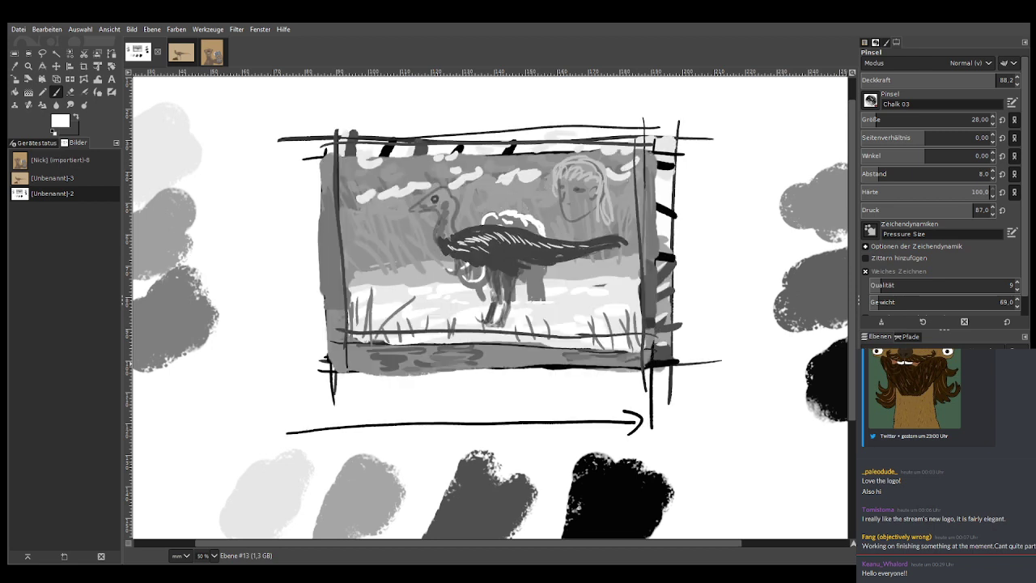
# Arrange the mammoth, dinosaur, bird-on-rock and branch-framed animal studies in a two-by-two grid with the Move tool
pyautogui.click(56, 65)
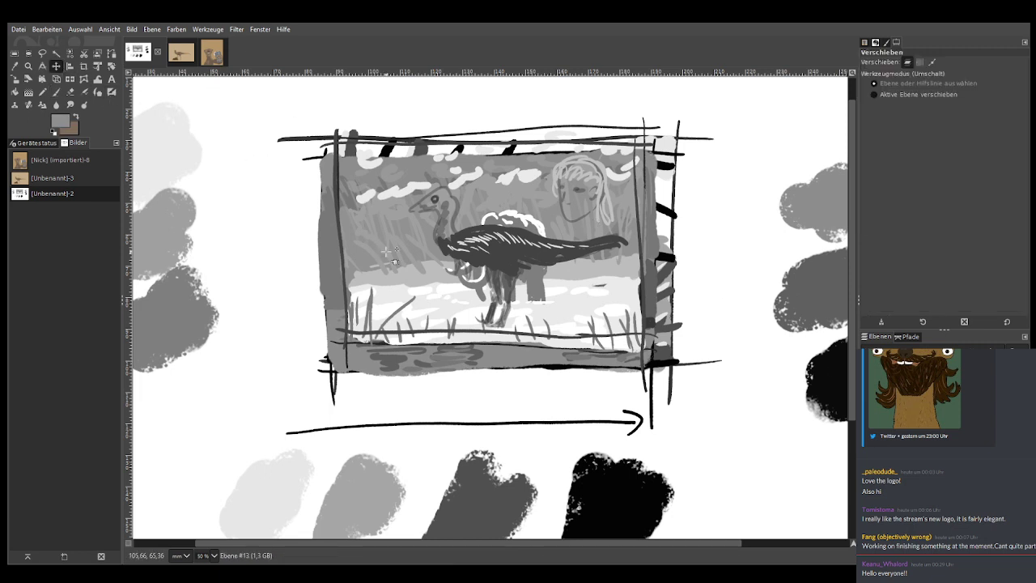
pyautogui.moveTo(427, 258); pyautogui.dragTo(258, 198)
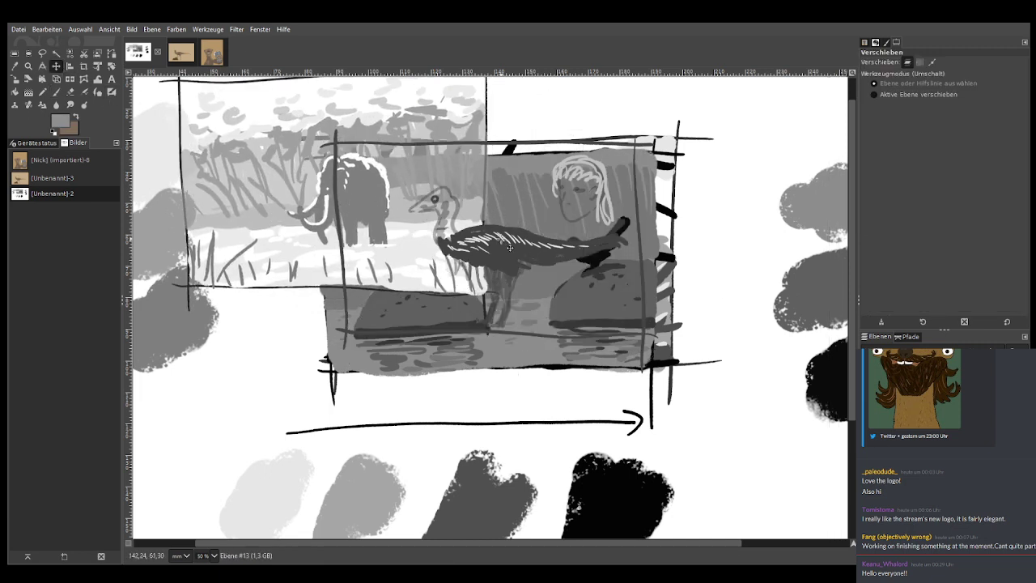
pyautogui.moveTo(502, 235); pyautogui.dragTo(745, 168)
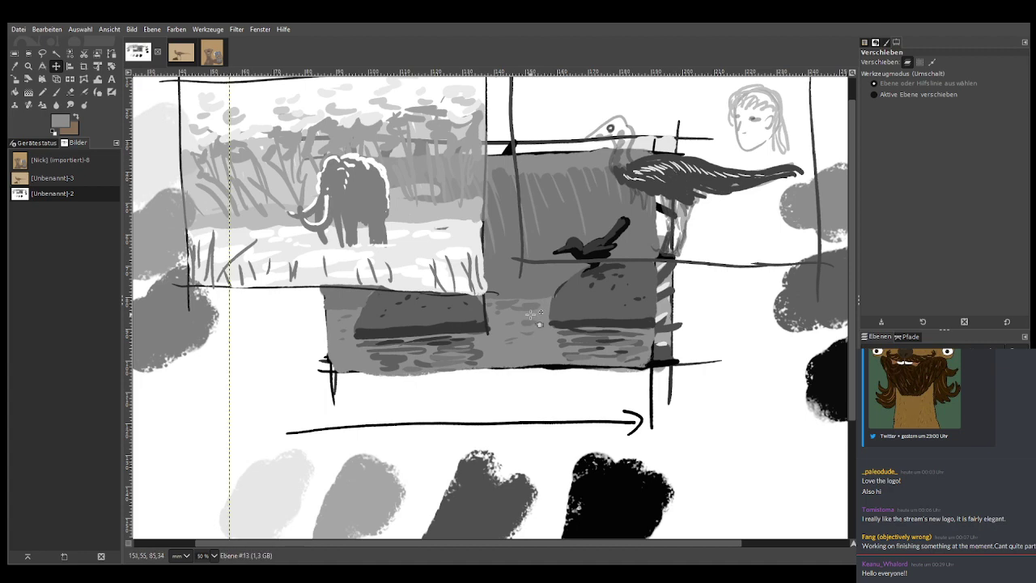
pyautogui.moveTo(443, 326); pyautogui.dragTo(265, 477)
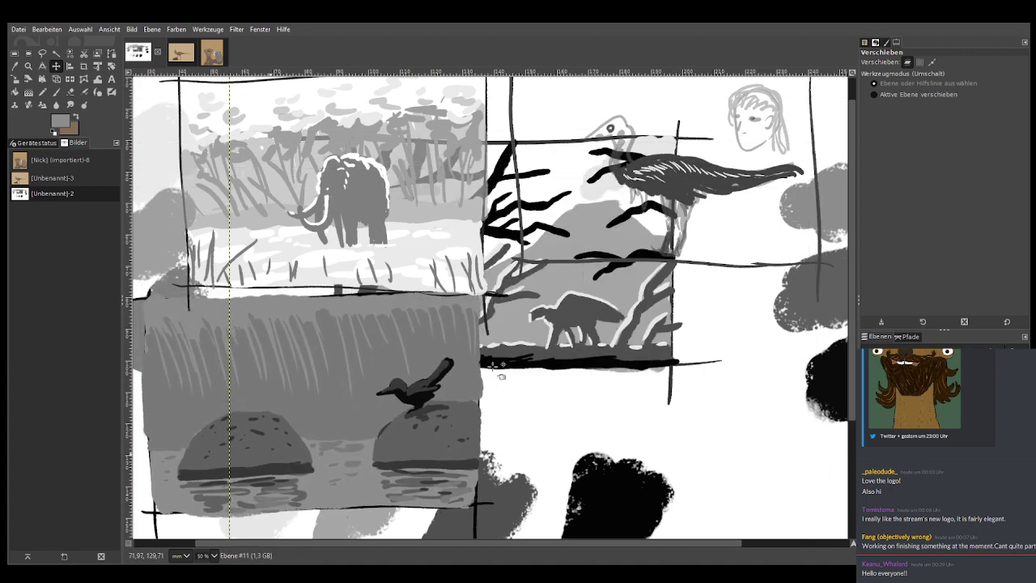
pyautogui.moveTo(639, 399); pyautogui.dragTo(739, 451)
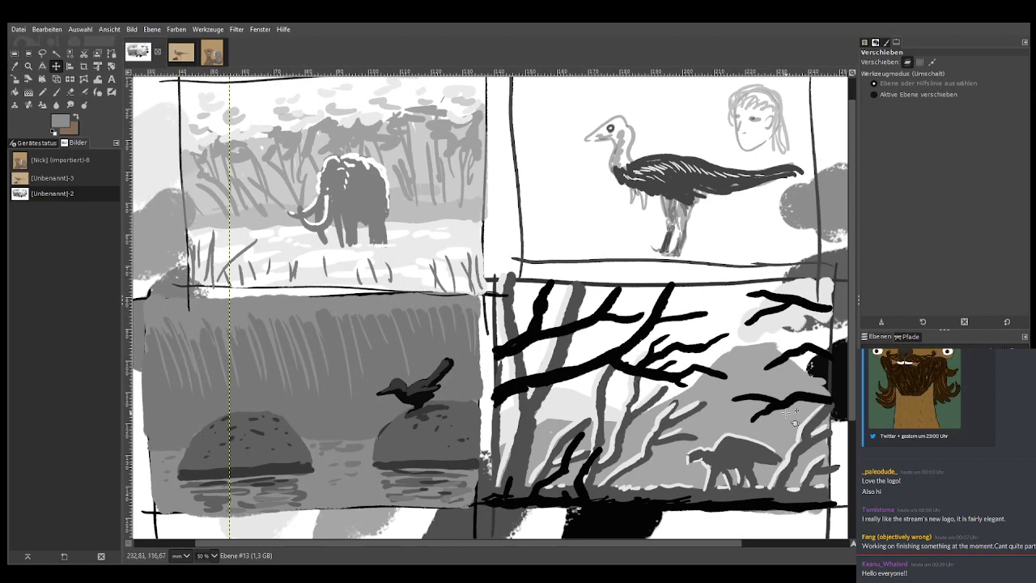
# Hide all four framed studies, leaving only the grey swatches on the canvas
pyautogui.hotkey('ctrl', 'z')
pyautogui.hotkey('ctrl', 'z')
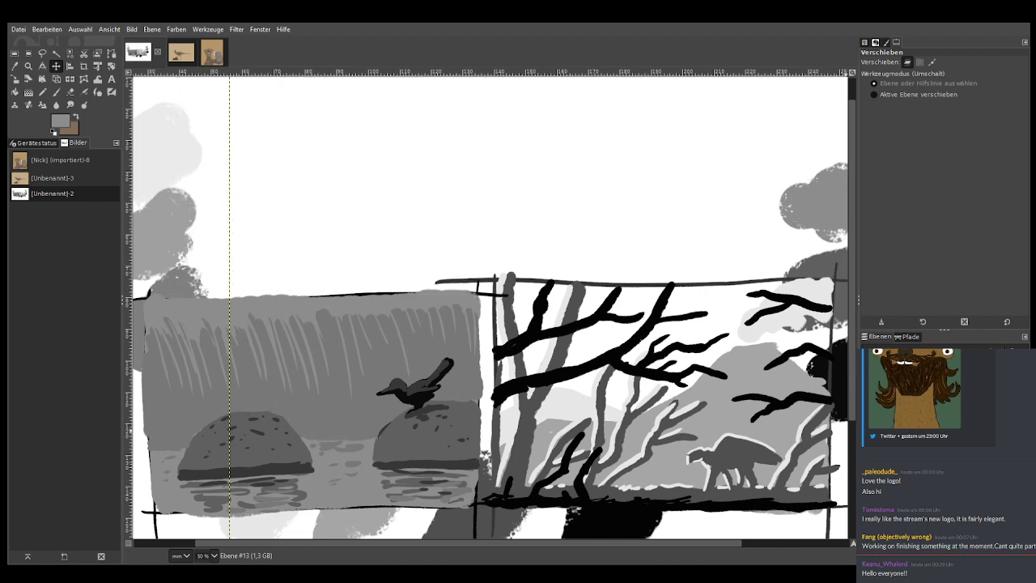
pyautogui.hotkey('ctrl', 'z')
pyautogui.hotkey('ctrl', 'z')
# Make the Hintergrund layer active with the whole canvas in view
pyautogui.press('z')
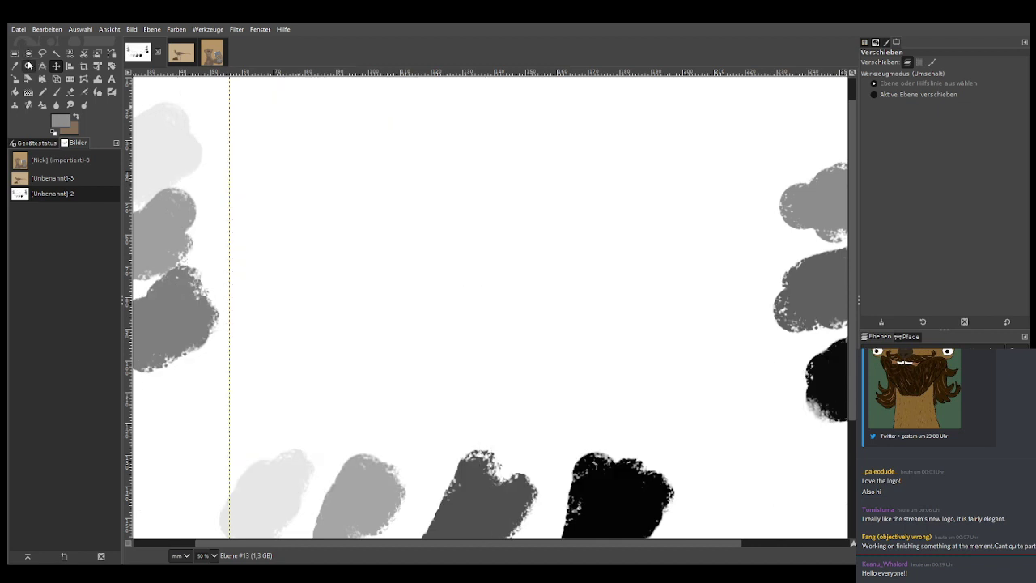
pyautogui.click(875, 92)
pyautogui.click(469, 272)
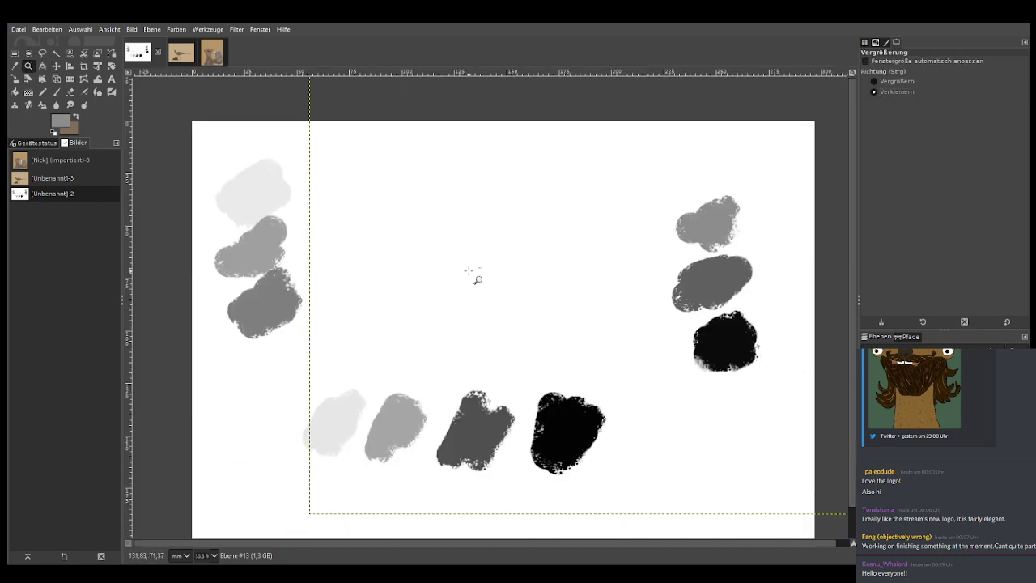
pyautogui.scroll(-1, 466, 260)
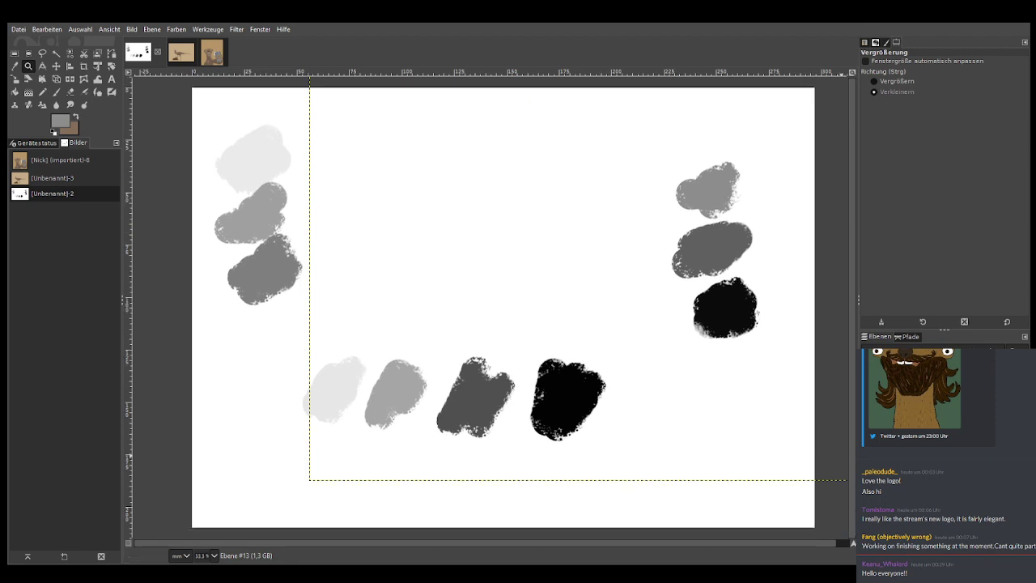
pyautogui.press('pagedown')
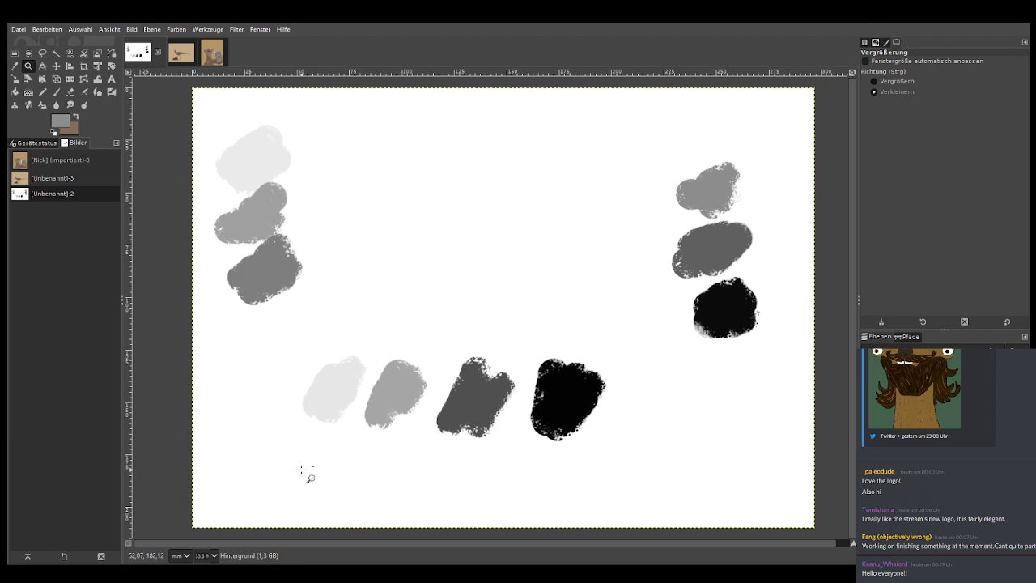